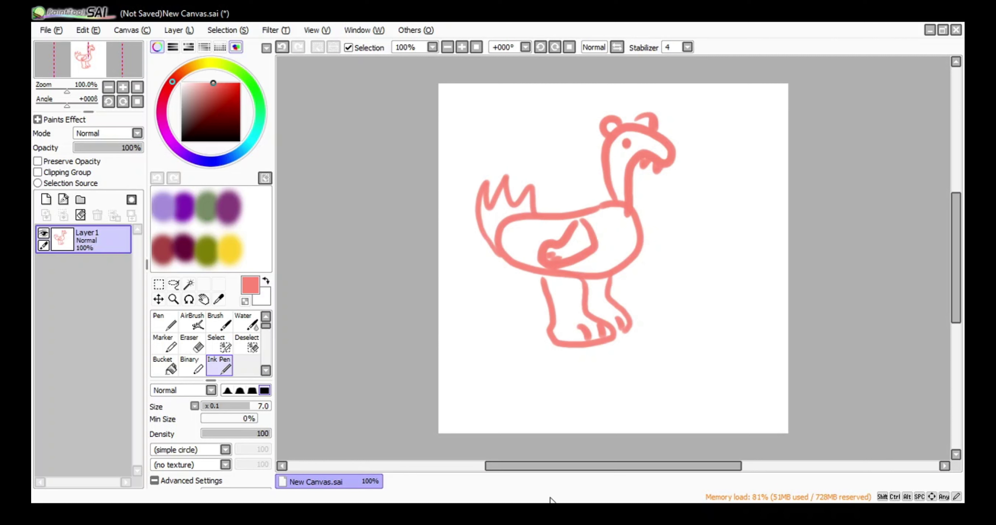
- Bring in the tiger and ostrich reference photos as layers and widen the canvas to a landscape format
{"action": "left_click", "coordinate": [550, 511]}
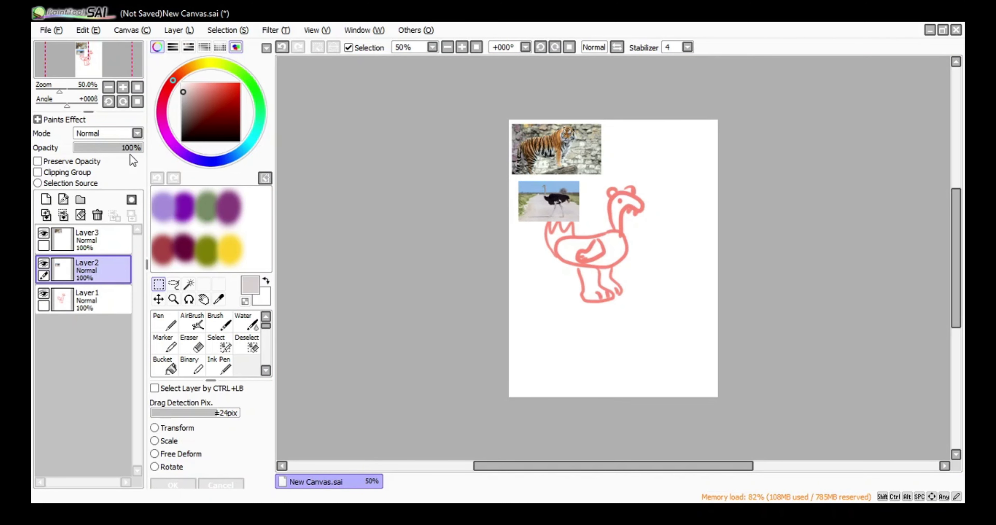
{"action": "key", "text": "alt+Tab"}
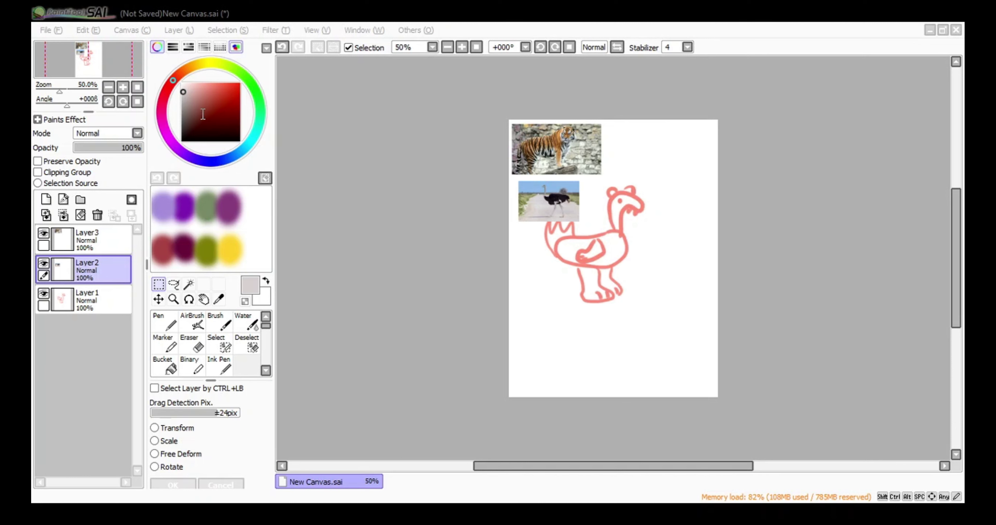
{"action": "left_click", "coordinate": [289, 316]}
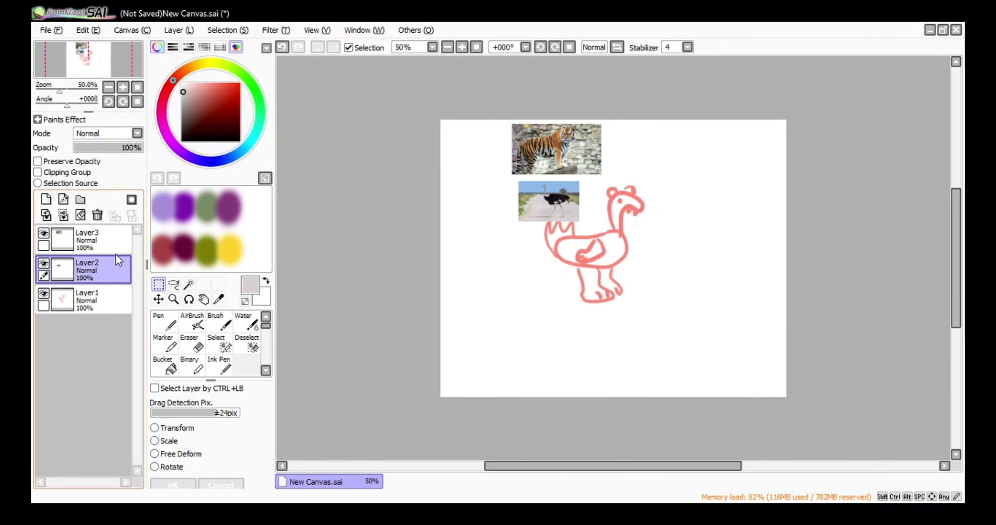
- Link Layer3 with Layer2 and move both reference photos into the canvas's upper-left corner
{"action": "left_click", "coordinate": [44, 246]}
{"action": "key", "text": "ctrl+t"}
{"action": "left_click_drag", "start_coordinate": [533, 191], "coordinate": [471, 197]}
{"action": "left_click", "coordinate": [188, 485]}
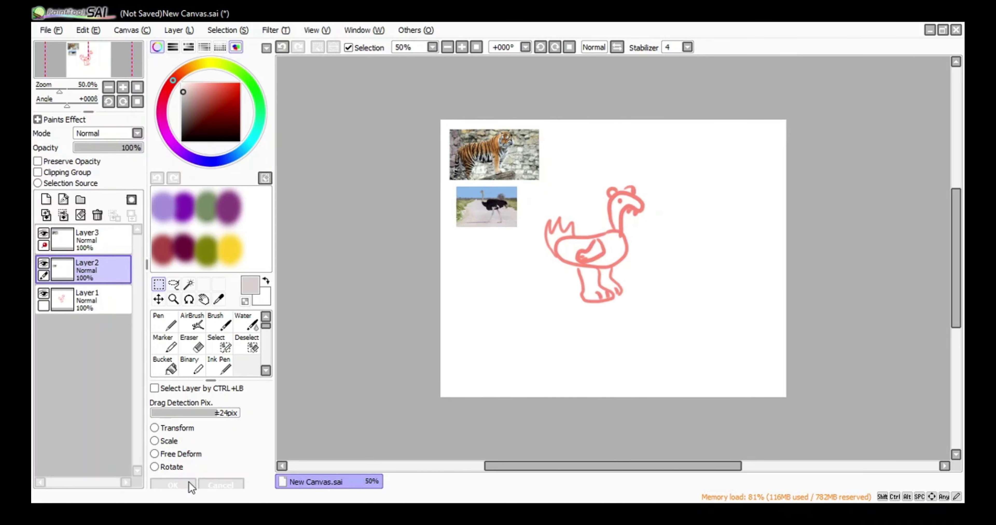
- Move the red creature sketch on Layer1 slightly to the right with Transform
{"action": "left_click", "coordinate": [96, 302]}
{"action": "left_click", "coordinate": [171, 430]}
{"action": "mouse_move", "coordinate": [618, 266]}
{"action": "left_mouse_down"}
{"action": "mouse_move", "coordinate": [667, 273]}
{"action": "mouse_move", "coordinate": [651, 262]}
{"action": "left_mouse_up"}
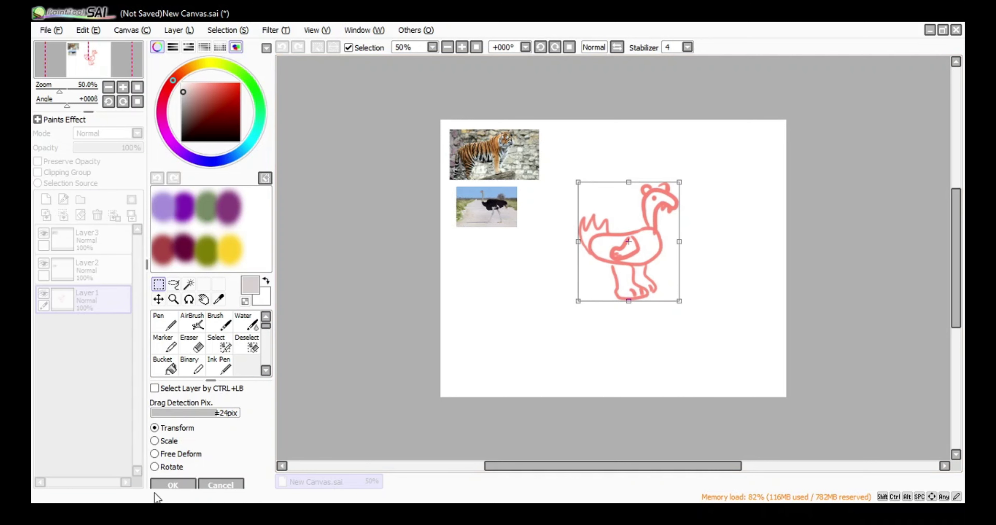
{"action": "left_click", "coordinate": [161, 485]}
{"action": "left_click", "coordinate": [125, 27]}
{"action": "left_click", "coordinate": [142, 64]}
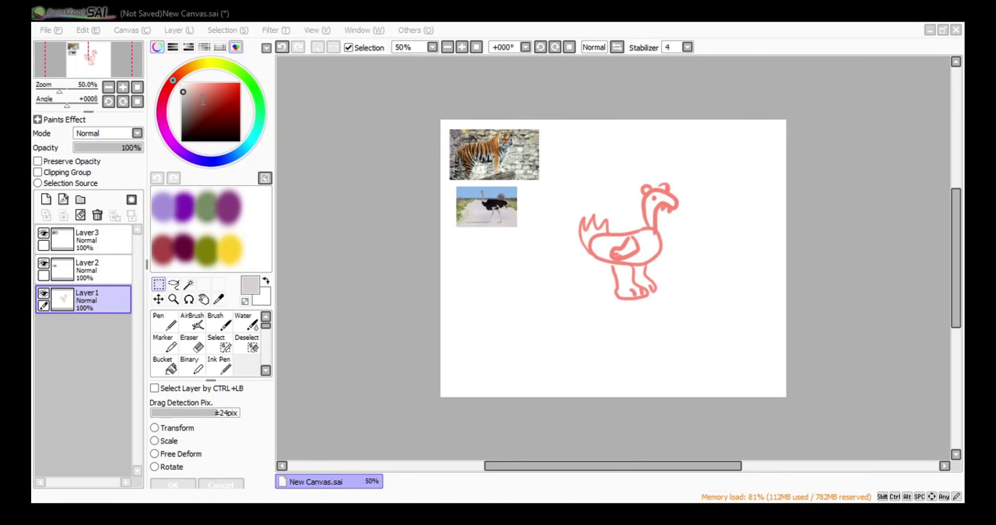
{"action": "left_click", "coordinate": [293, 310]}
{"action": "left_click", "coordinate": [283, 47]}
{"action": "left_click", "coordinate": [85, 31]}
{"action": "left_click", "coordinate": [312, 239]}
{"action": "left_click", "coordinate": [304, 311]}
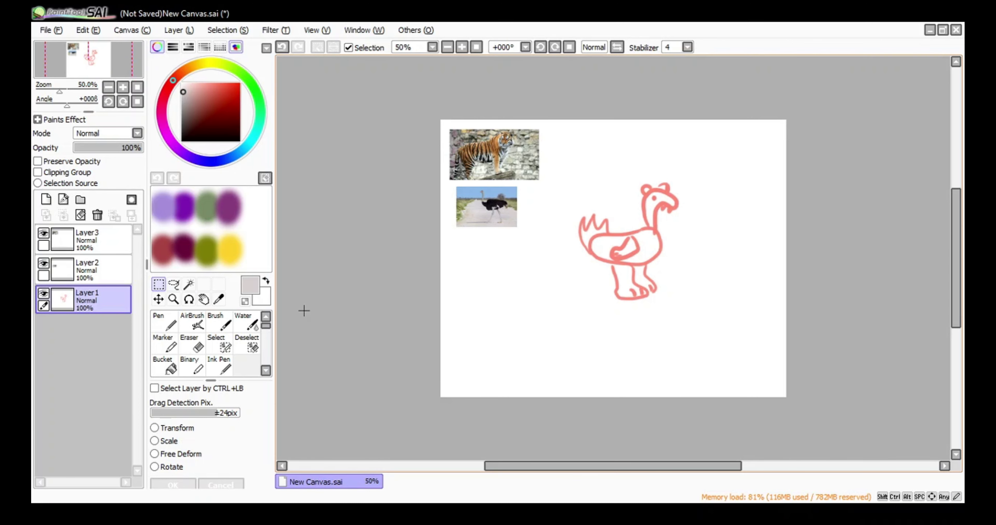
- Merge the two reference photo layers and name a new empty layer above them Color
{"action": "left_click", "coordinate": [89, 237]}
{"action": "left_click", "coordinate": [44, 276]}
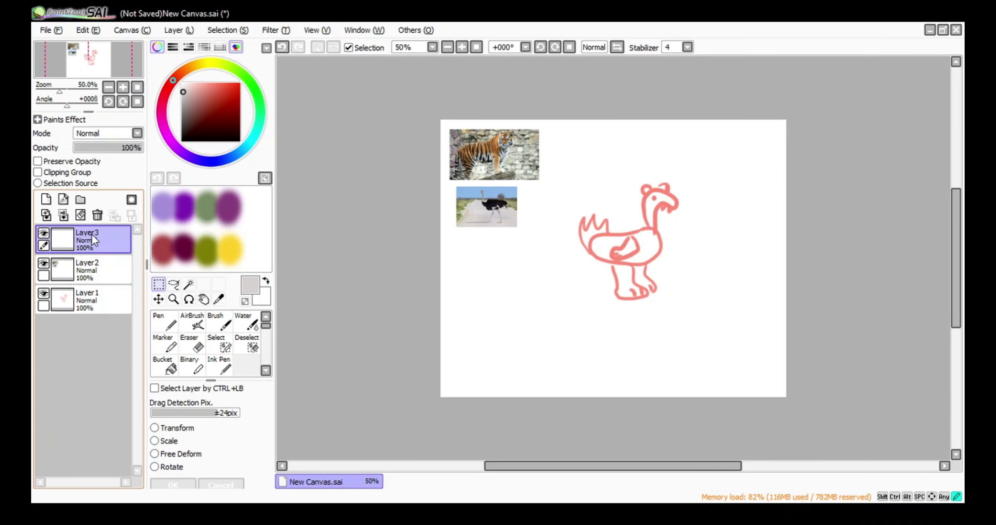
{"action": "double_click", "coordinate": [89, 241]}
{"action": "key", "text": "Return"}
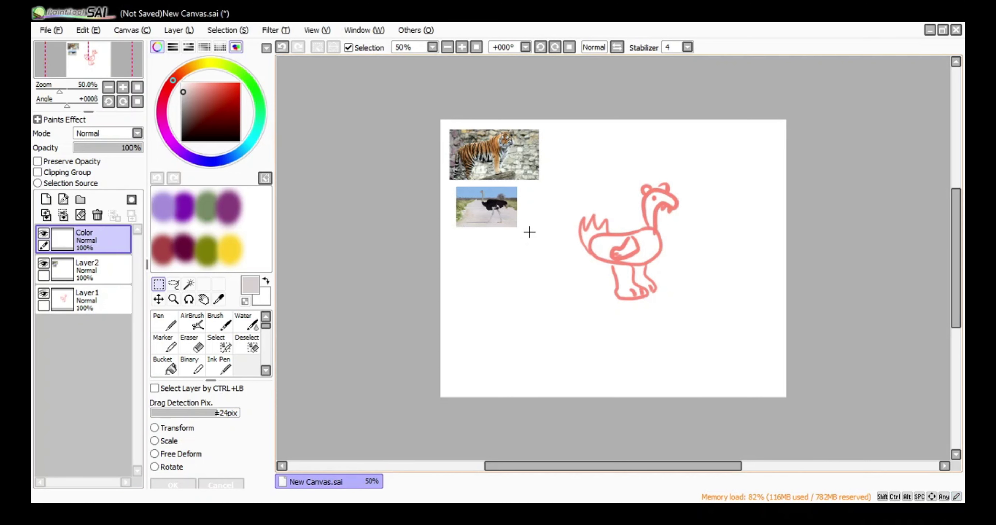
- Add a new layer above Color and choose the Ink Pen with black
{"action": "left_click", "coordinate": [461, 47]}
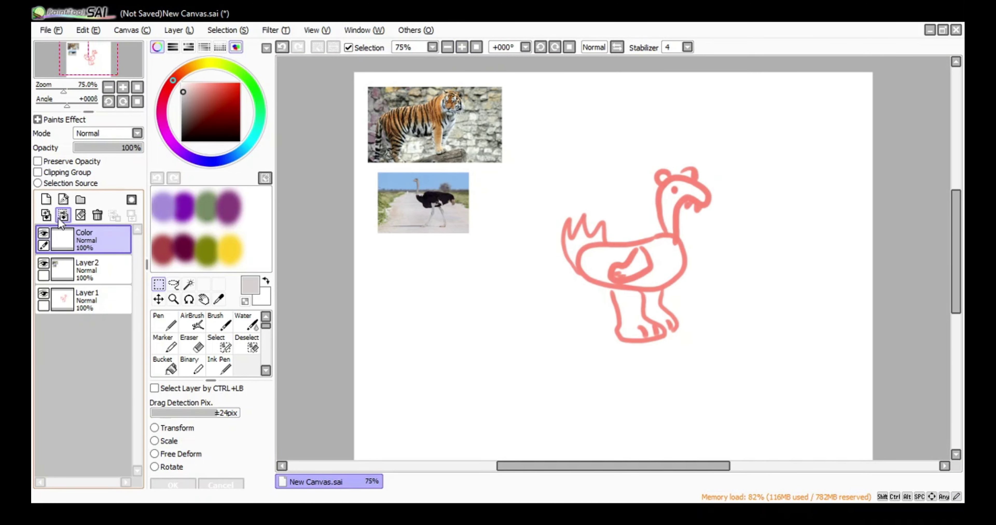
{"action": "left_click", "coordinate": [46, 200]}
{"action": "left_click", "coordinate": [219, 365]}
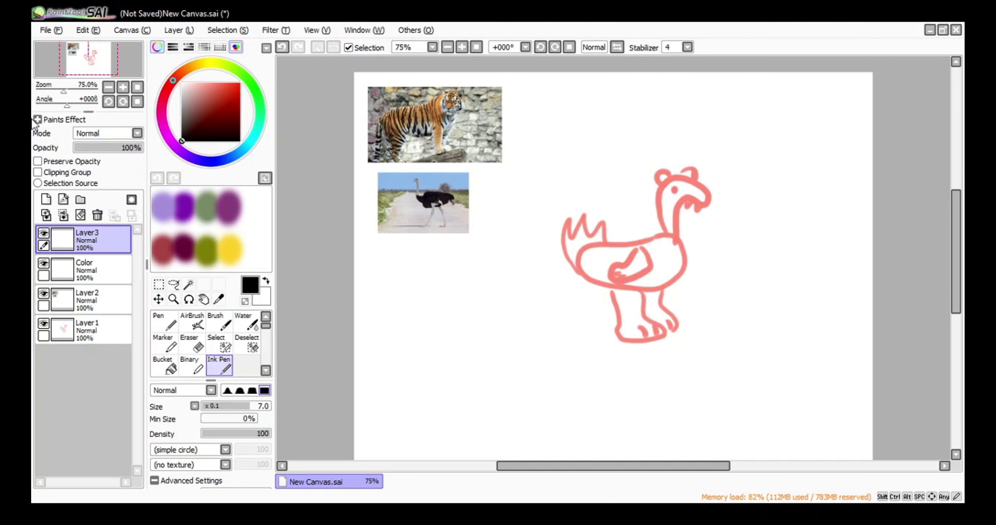
- Enlarge the red sketch on Layer1 in height and width so it fills most of the canvas's right half
{"action": "left_click", "coordinate": [89, 329]}
{"action": "key", "text": "ctrl+t"}
{"action": "left_click_drag", "start_coordinate": [635, 343], "coordinate": [635, 436]}
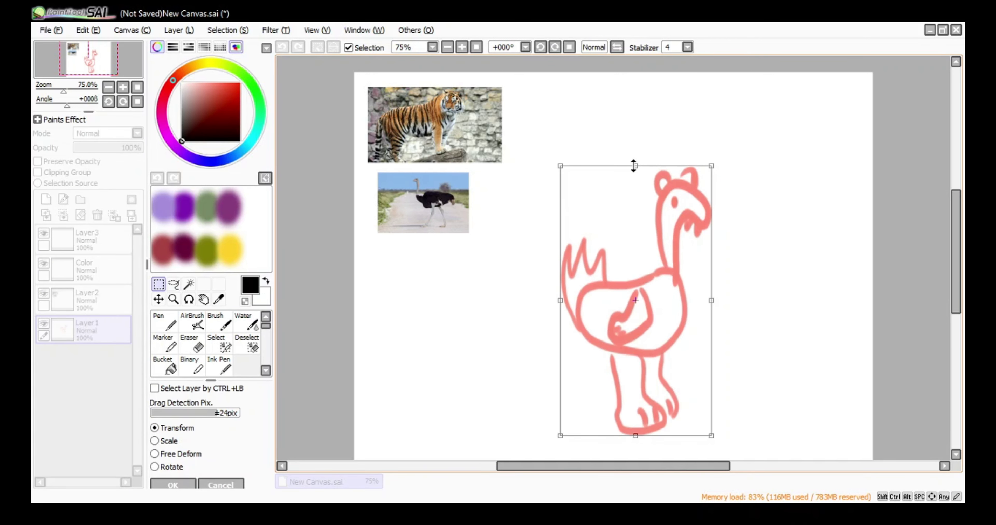
{"action": "left_click_drag", "start_coordinate": [633, 167], "coordinate": [635, 126]}
{"action": "left_click_drag", "start_coordinate": [560, 282], "coordinate": [539, 280]}
{"action": "left_click_drag", "start_coordinate": [712, 281], "coordinate": [752, 280]}
{"action": "left_click", "coordinate": [193, 483]}
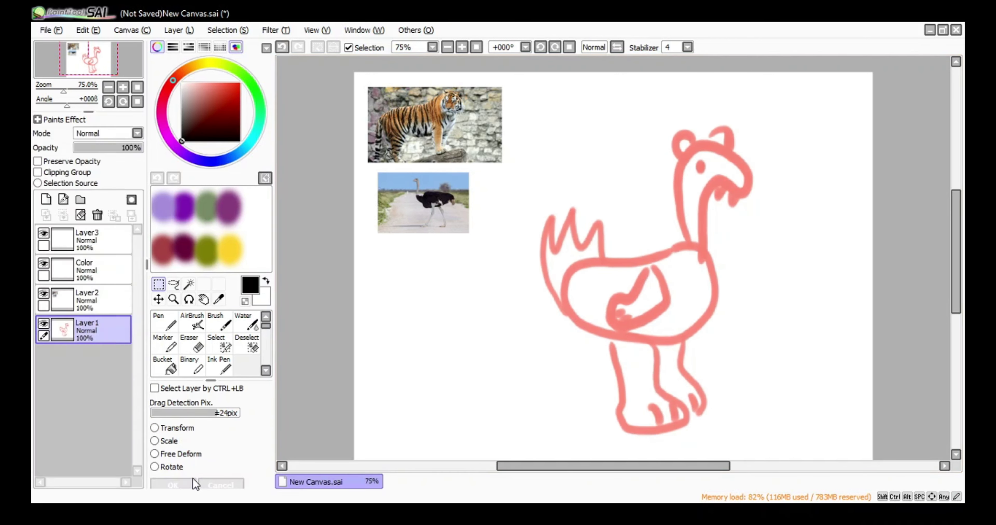
- Activate Layer3 with the Ink Pen and frame the sketch's head closely at 200% zoom
{"action": "left_click", "coordinate": [120, 235]}
{"action": "left_click", "coordinate": [224, 369]}
{"action": "scroll", "coordinate": [585, 187], "scroll_direction": "up", "scroll_amount": 1}
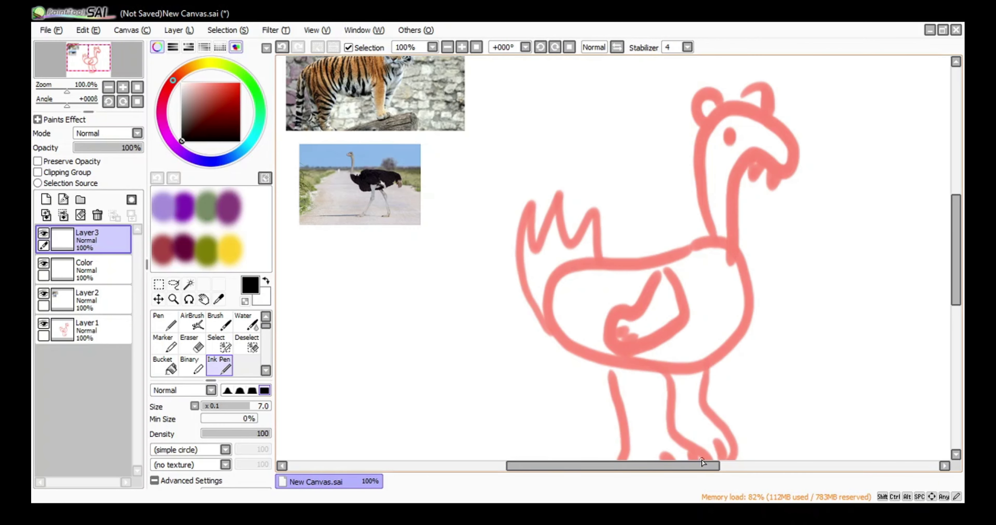
{"action": "left_click_drag", "start_coordinate": [710, 460], "coordinate": [817, 352]}
{"action": "key", "text": "ctrl+z"}
{"action": "left_click_drag", "start_coordinate": [663, 465], "coordinate": [689, 465]}
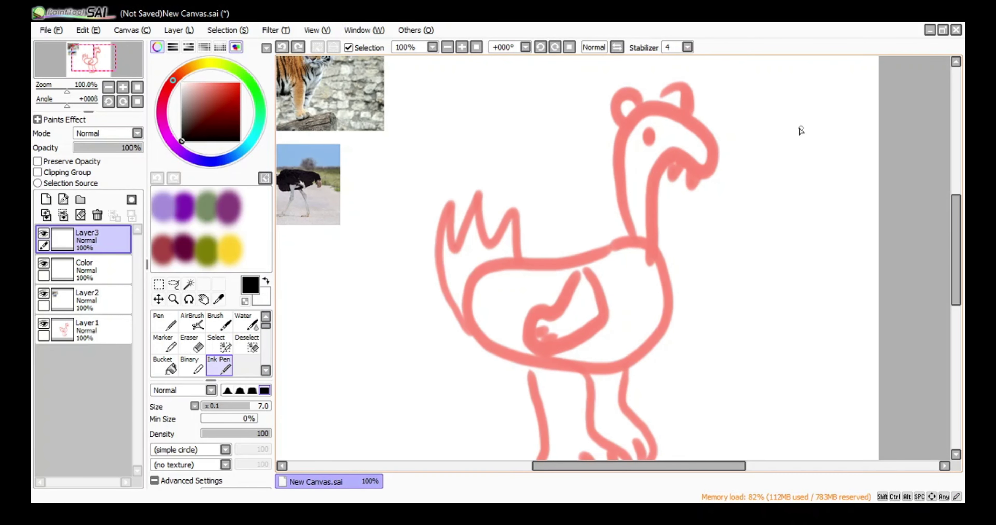
{"action": "left_click", "coordinate": [461, 47]}
{"action": "left_click", "coordinate": [684, 459]}
{"action": "left_click", "coordinate": [447, 48]}
{"action": "left_click", "coordinate": [282, 47]}
{"action": "key", "text": "Right"}
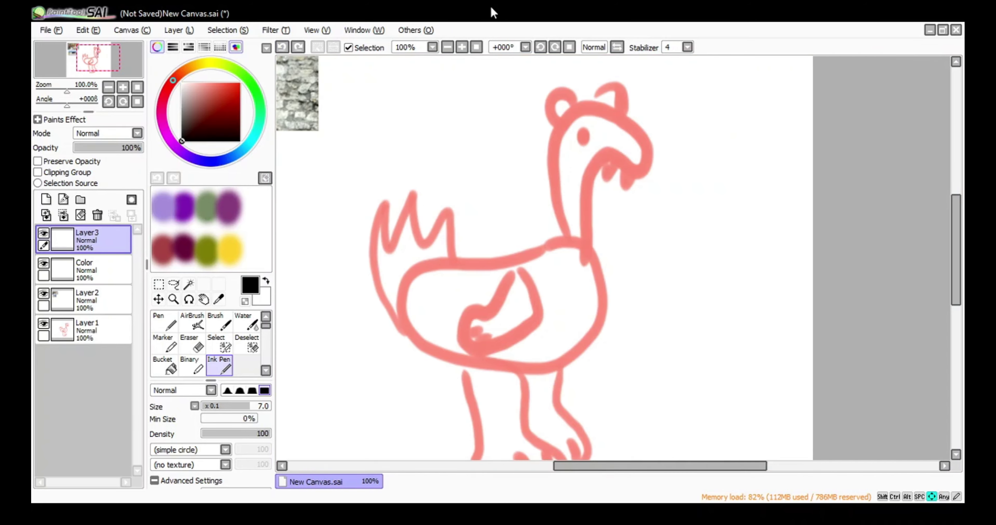
{"action": "key", "text": "Right"}
{"action": "key", "text": "Right"}
{"action": "key", "text": "Up"}
{"action": "key", "text": "Up"}
{"action": "key", "text": "Up"}
{"action": "double_click", "coordinate": [462, 47]}
{"action": "key", "text": "Up"}
{"action": "key", "text": "Up"}
{"action": "key", "text": "Up"}
{"action": "key", "text": "Up"}
{"action": "key", "text": "Left"}
{"action": "key", "text": "Left"}
{"action": "key", "text": "Left"}
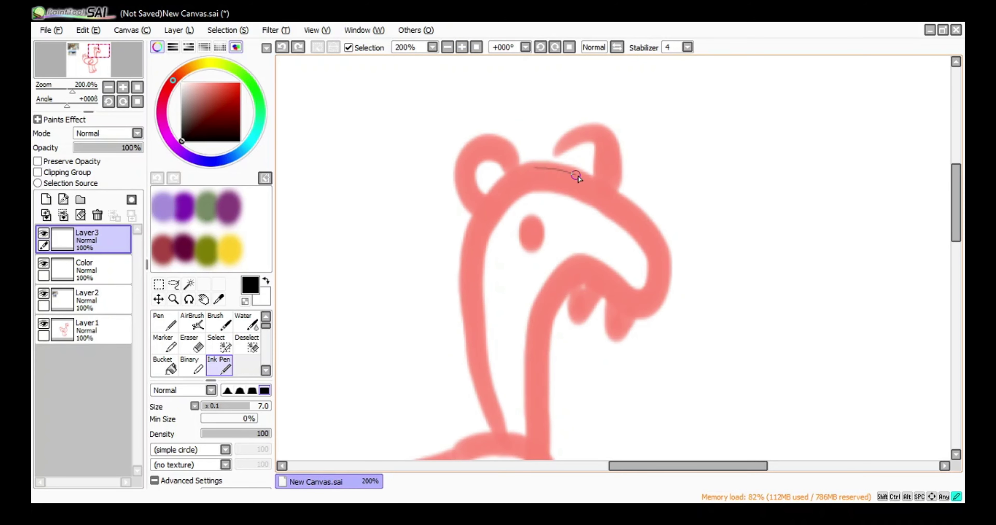
{"action": "mouse_move", "coordinate": [576, 176]}
{"action": "left_mouse_down"}
{"action": "mouse_move", "coordinate": [516, 405]}
{"action": "mouse_move", "coordinate": [527, 455]}
{"action": "left_mouse_up"}
{"action": "key", "text": "ctrl+z"}
{"action": "left_click_drag", "start_coordinate": [665, 286], "coordinate": [630, 388]}
{"action": "key", "text": "ctrl+z"}
- Test the Ink Pen's minimum size with trial strokes, undo them, and set it to 52% with density 100
{"action": "left_click", "coordinate": [227, 420]}
{"action": "left_click_drag", "start_coordinate": [372, 362], "coordinate": [749, 322]}
{"action": "left_click", "coordinate": [284, 47]}
{"action": "left_click_drag", "start_coordinate": [249, 419], "coordinate": [267, 418]}
{"action": "mouse_move", "coordinate": [357, 305]}
{"action": "left_mouse_down"}
{"action": "mouse_move", "coordinate": [751, 356]}
{"action": "mouse_move", "coordinate": [430, 195]}
{"action": "left_mouse_up"}
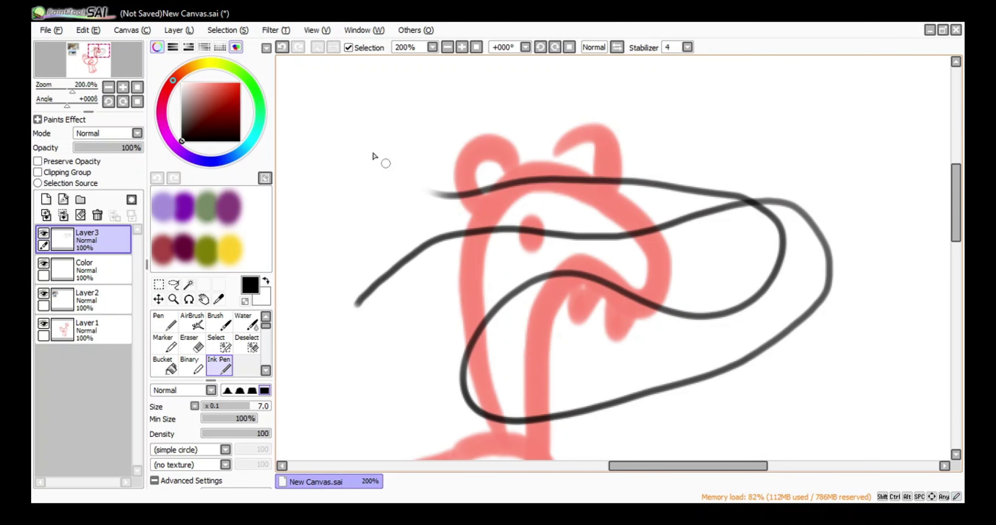
{"action": "left_click", "coordinate": [282, 47]}
{"action": "left_click", "coordinate": [230, 419]}
{"action": "left_click", "coordinate": [243, 434]}
{"action": "left_click", "coordinate": [267, 433]}
- Ink the creature's head, neck and chest over the red sketch, continuing down into the far leg
{"action": "mouse_move", "coordinate": [480, 213]}
{"action": "left_mouse_down"}
{"action": "mouse_move", "coordinate": [639, 327]}
{"action": "mouse_move", "coordinate": [545, 460]}
{"action": "mouse_move", "coordinate": [490, 429]}
{"action": "left_mouse_up"}
{"action": "scroll", "coordinate": [934, 235], "scroll_direction": "down", "scroll_amount": 3}
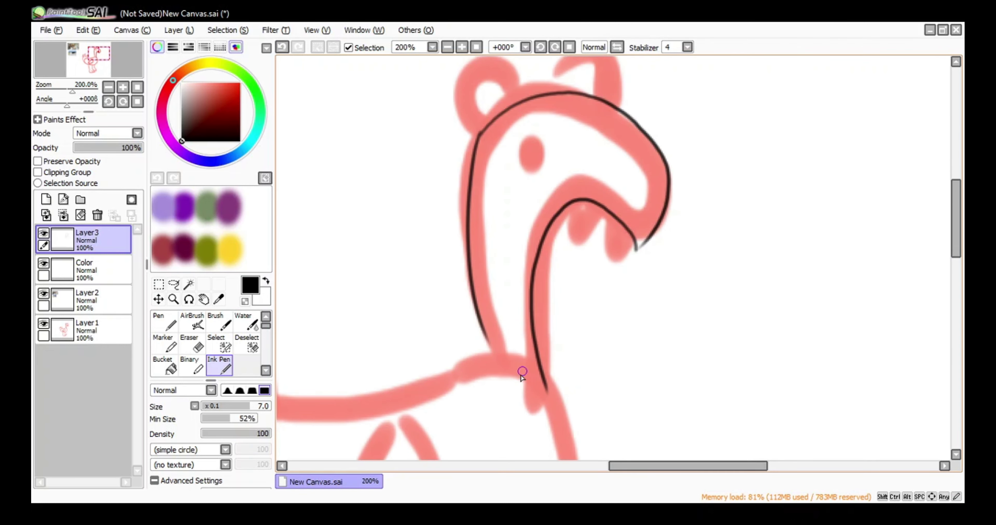
{"action": "scroll", "coordinate": [934, 219], "scroll_direction": "down", "scroll_amount": 5}
{"action": "mouse_move", "coordinate": [543, 146]}
{"action": "left_mouse_down"}
{"action": "mouse_move", "coordinate": [475, 409]}
{"action": "mouse_move", "coordinate": [476, 461]}
{"action": "left_mouse_up"}
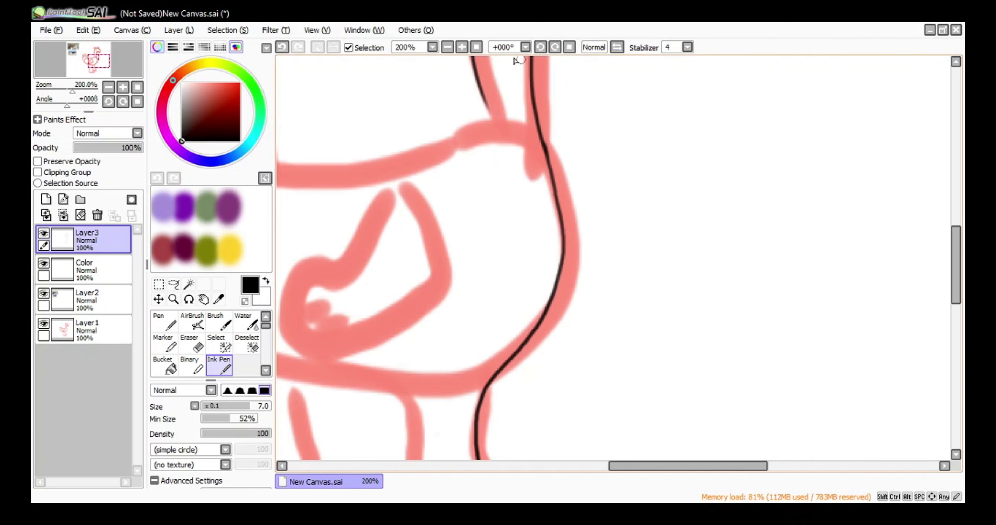
- Ink the far foot, the near leg with its foot, and the rear belly line over the sketch
{"action": "left_click", "coordinate": [448, 47]}
{"action": "left_click_drag", "start_coordinate": [955, 263], "coordinate": [955, 284]}
{"action": "mouse_move", "coordinate": [506, 327]}
{"action": "left_mouse_down"}
{"action": "mouse_move", "coordinate": [565, 368]}
{"action": "mouse_move", "coordinate": [517, 405]}
{"action": "left_mouse_up"}
{"action": "left_click", "coordinate": [283, 47]}
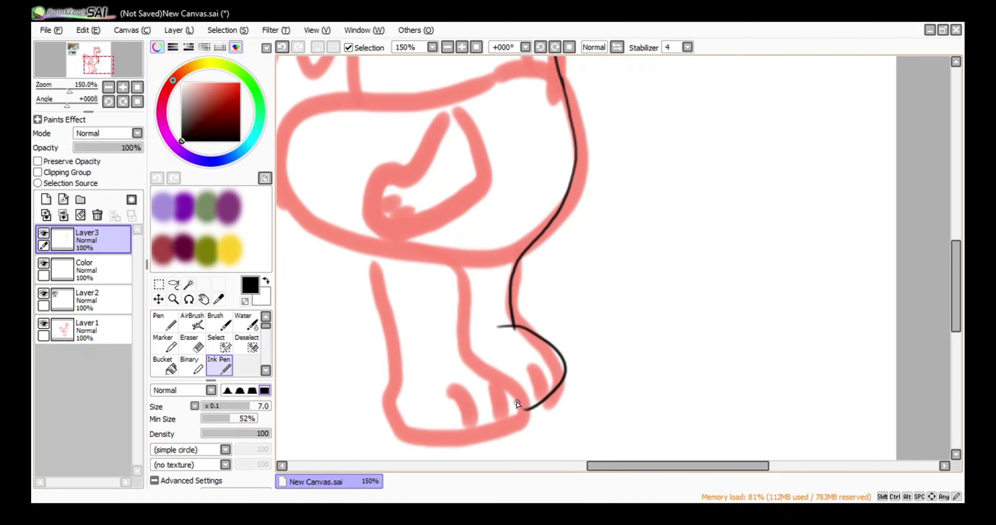
{"action": "mouse_move", "coordinate": [462, 357]}
{"action": "left_mouse_down"}
{"action": "mouse_move", "coordinate": [501, 443]}
{"action": "mouse_move", "coordinate": [295, 212]}
{"action": "left_mouse_up"}
{"action": "left_click_drag", "start_coordinate": [429, 231], "coordinate": [482, 379]}
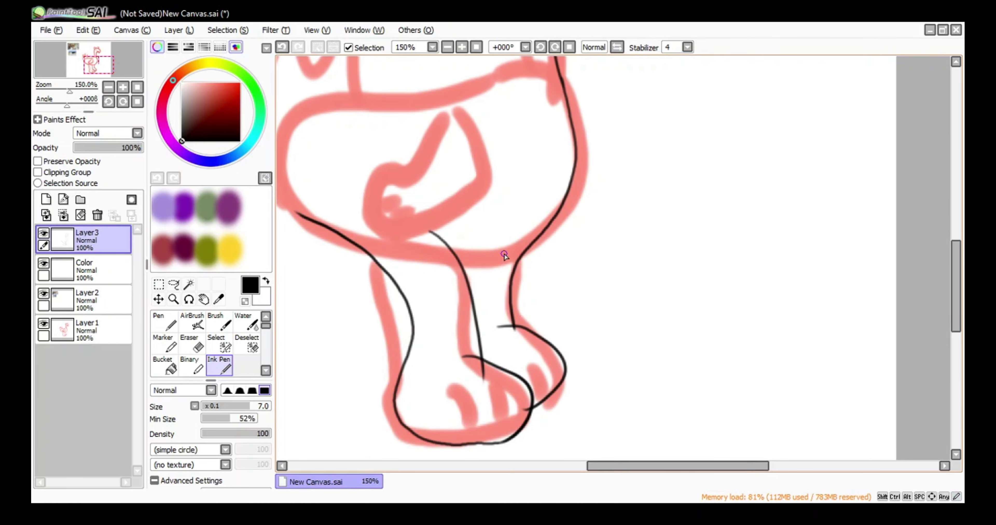
- Ink the creature's back and a raised, jagged feathered tail behind the body
{"action": "left_click", "coordinate": [447, 47]}
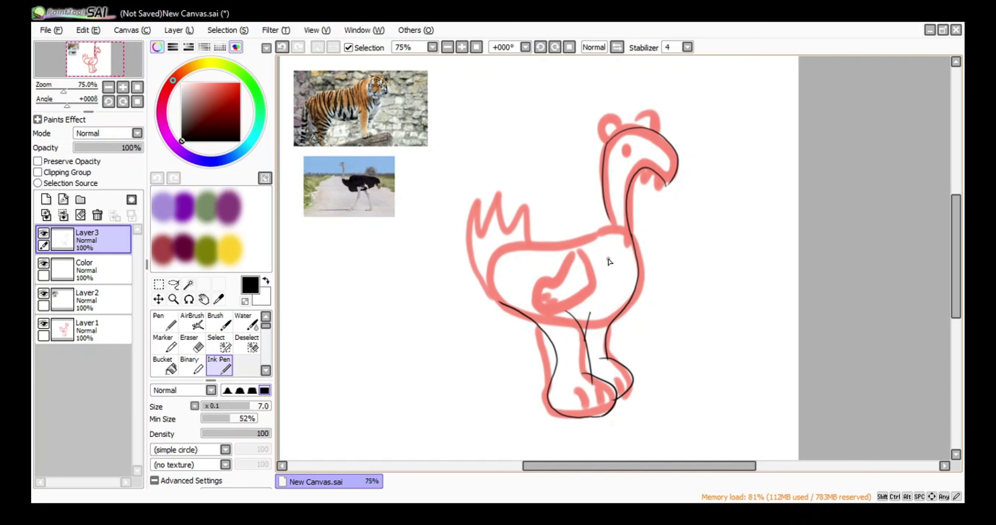
{"action": "left_click", "coordinate": [462, 47]}
{"action": "left_click", "coordinate": [461, 47]}
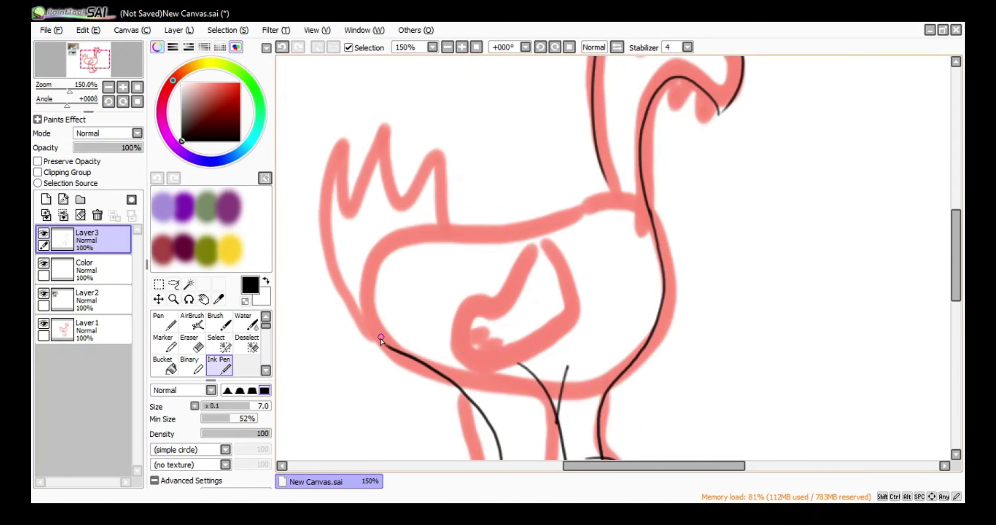
{"action": "mouse_move", "coordinate": [369, 336]}
{"action": "left_mouse_down"}
{"action": "mouse_move", "coordinate": [384, 130]}
{"action": "mouse_move", "coordinate": [357, 75]}
{"action": "mouse_move", "coordinate": [410, 147]}
{"action": "mouse_move", "coordinate": [548, 216]}
{"action": "mouse_move", "coordinate": [611, 173]}
{"action": "left_mouse_up"}
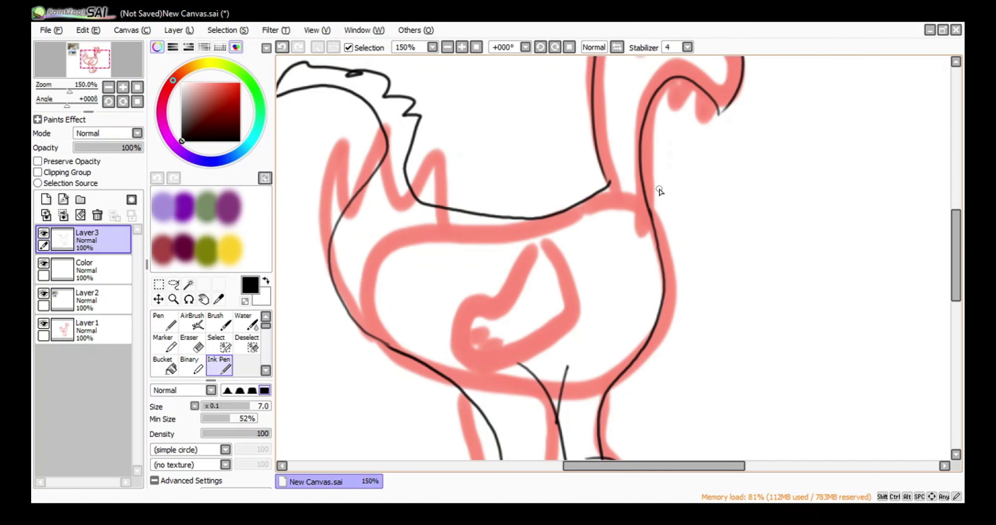
{"action": "left_click", "coordinate": [447, 47]}
{"action": "left_click", "coordinate": [447, 48]}
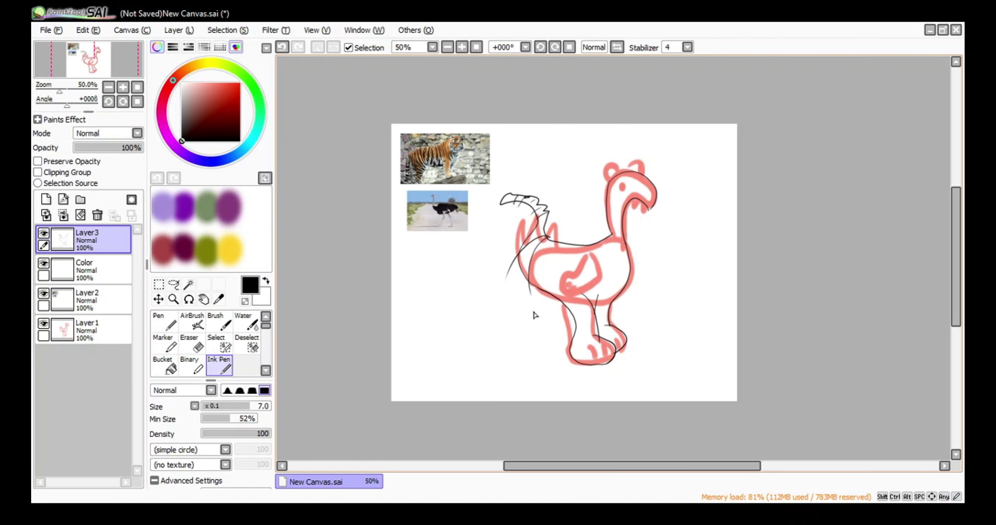
- Erase the jagged tail with the Eraser at size 32, keeping the back line
{"action": "left_click", "coordinate": [191, 343]}
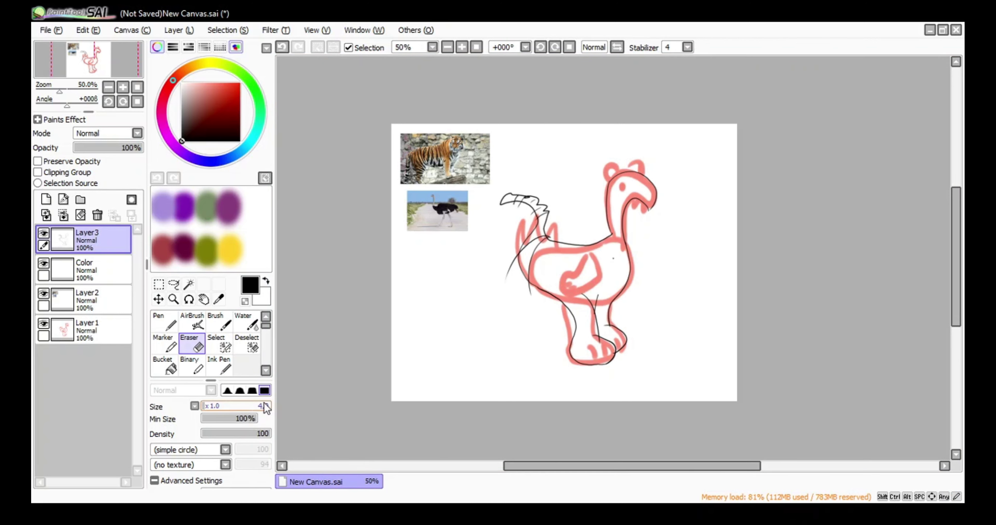
{"action": "left_click", "coordinate": [226, 409]}
{"action": "mouse_move", "coordinate": [504, 197]}
{"action": "left_mouse_down"}
{"action": "mouse_move", "coordinate": [550, 201]}
{"action": "mouse_move", "coordinate": [509, 273]}
{"action": "left_mouse_up"}
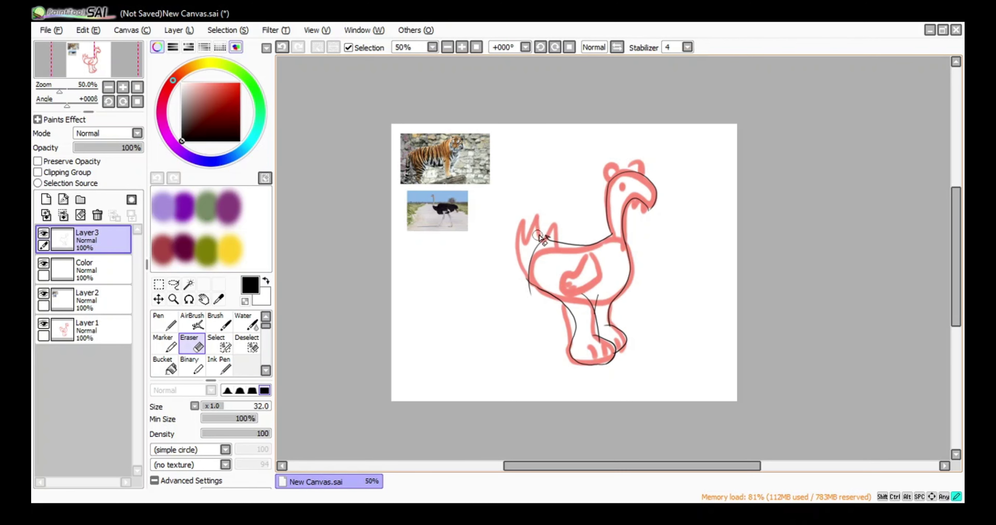
{"action": "scroll", "coordinate": [539, 238], "scroll_direction": "up", "scroll_amount": 2}
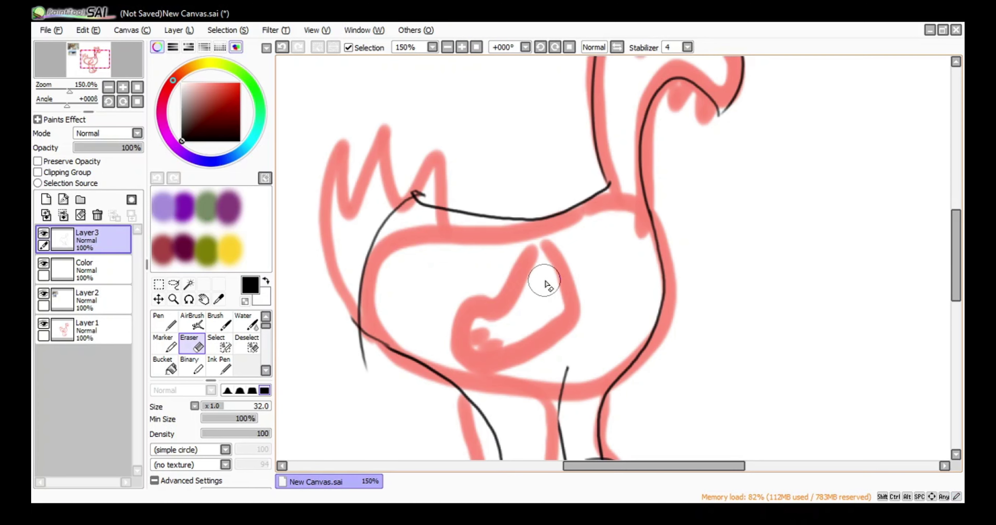
- Ink a long, smooth tail curving upward from the creature's rump with the Ink Pen
{"action": "left_click", "coordinate": [477, 47]}
{"action": "left_click", "coordinate": [218, 364]}
{"action": "scroll", "coordinate": [561, 184], "scroll_direction": "up", "scroll_amount": 2}
{"action": "mouse_move", "coordinate": [572, 188]}
{"action": "left_mouse_down"}
{"action": "mouse_move", "coordinate": [463, 185]}
{"action": "mouse_move", "coordinate": [417, 111]}
{"action": "mouse_move", "coordinate": [541, 346]}
{"action": "left_mouse_up"}
{"action": "left_click_drag", "start_coordinate": [508, 270], "coordinate": [563, 349]}
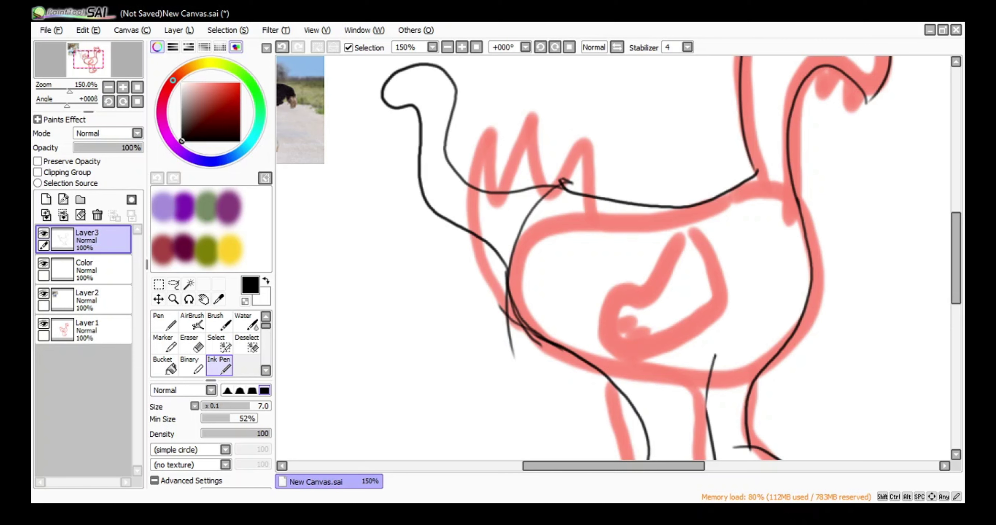
- Ink jagged fur along both sides and across the base of the creature's neck
{"action": "left_click_drag", "start_coordinate": [541, 89], "coordinate": [279, 177]}
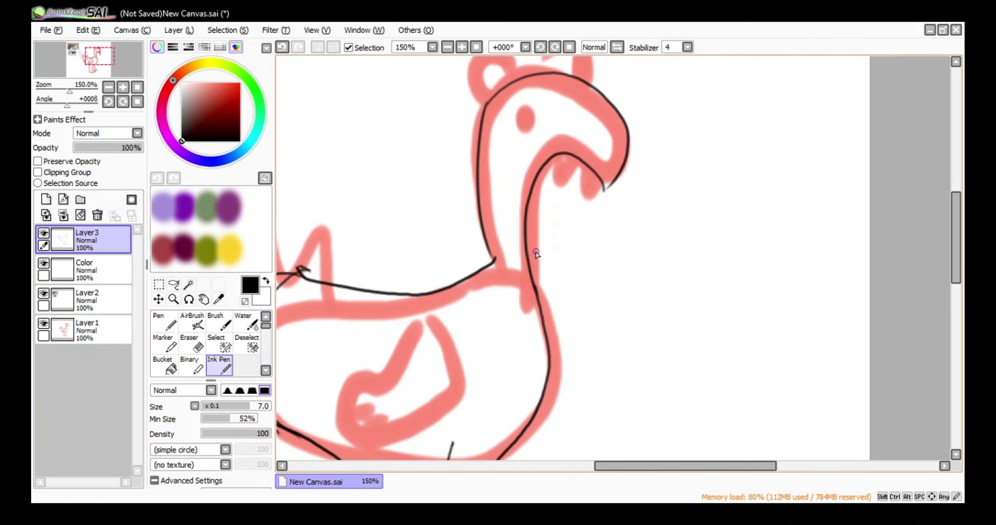
{"action": "left_click_drag", "start_coordinate": [488, 244], "coordinate": [461, 273]}
{"action": "left_click_drag", "start_coordinate": [476, 158], "coordinate": [464, 266]}
{"action": "left_click_drag", "start_coordinate": [543, 175], "coordinate": [533, 296]}
- Draw the oval eye with its pupil and the nose outline at the tip of the snout
{"action": "left_click_drag", "start_coordinate": [533, 101], "coordinate": [522, 125]}
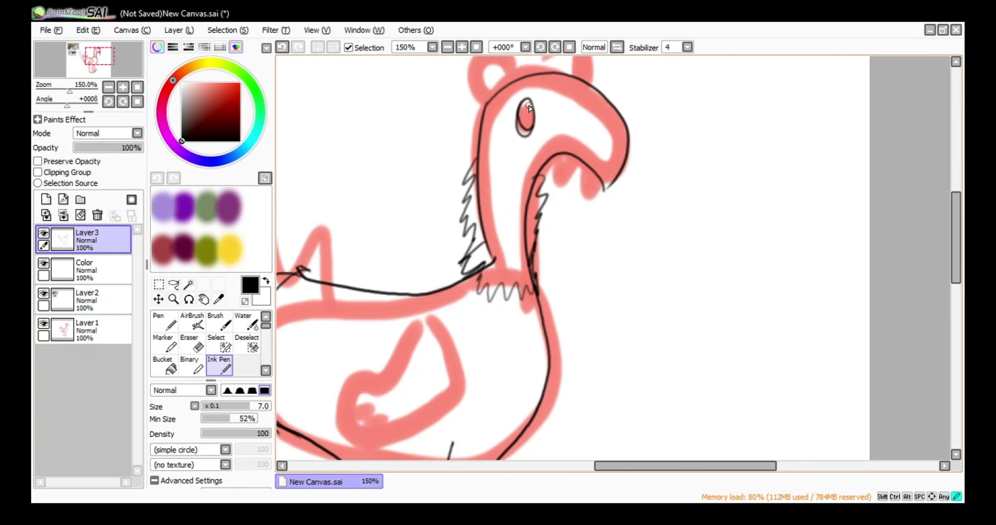
{"action": "left_click_drag", "start_coordinate": [605, 121], "coordinate": [615, 169]}
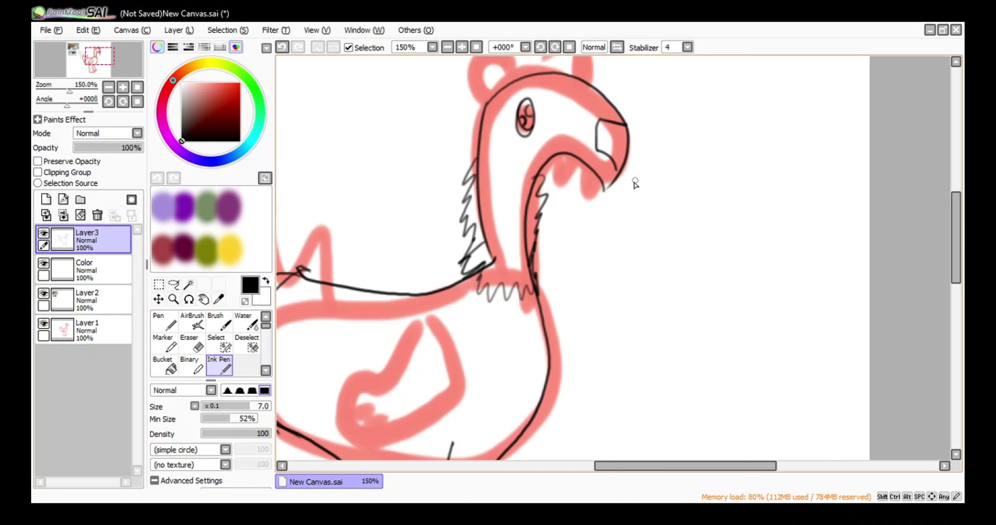
{"action": "key", "text": "ctrl+z"}
- Add a new layer above Layer3, lower Layer3's opacity to 50%, and return to the Ink Pen
{"action": "left_click", "coordinate": [46, 200]}
{"action": "left_click", "coordinate": [170, 324]}
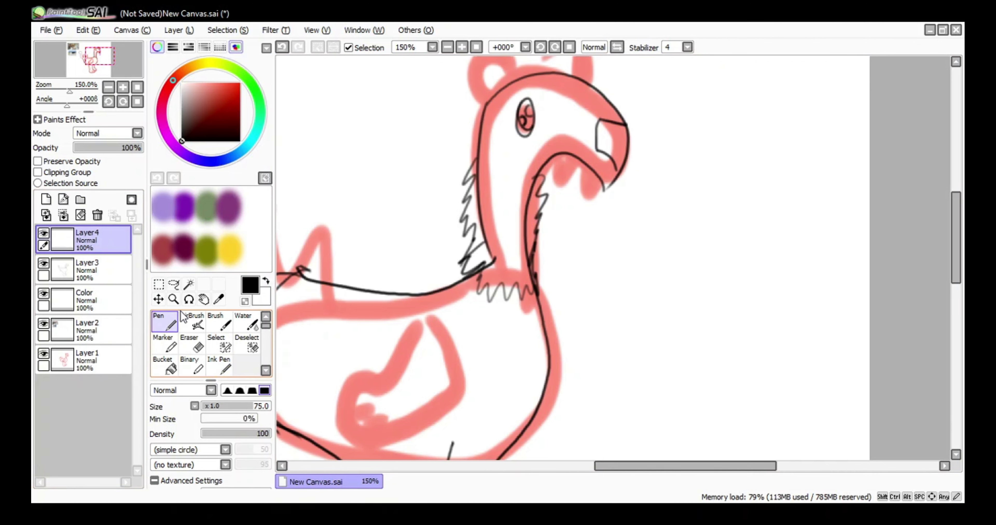
{"action": "left_click", "coordinate": [97, 271]}
{"action": "left_click", "coordinate": [108, 148]}
{"action": "left_click", "coordinate": [219, 365]}
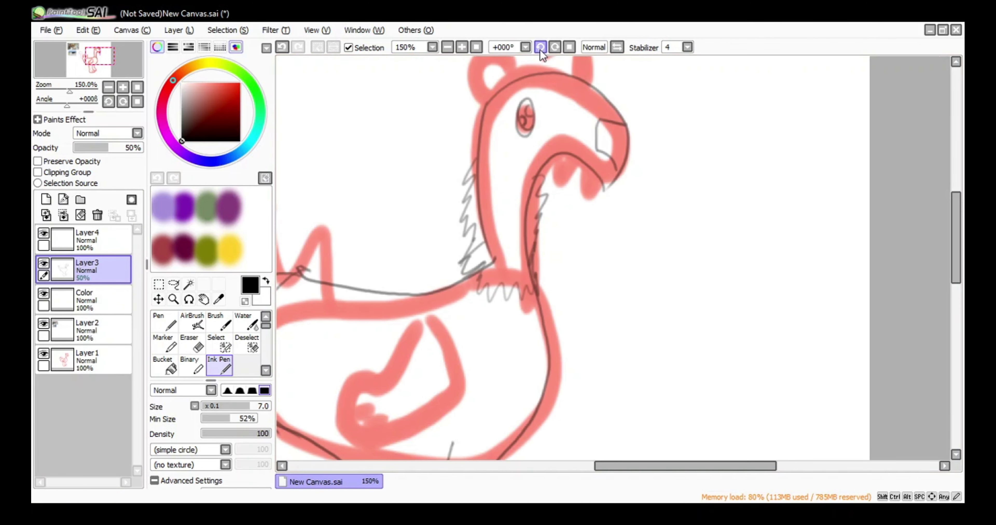
- Restore Layer3's opacity to 100% and ink two rounded ears on top of the creature's head
{"action": "left_click", "coordinate": [141, 147]}
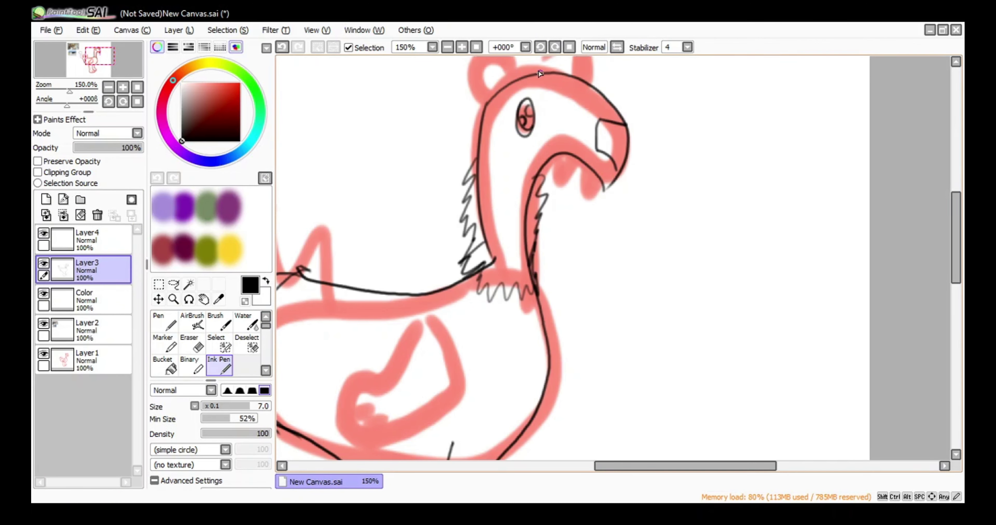
{"action": "scroll", "coordinate": [941, 199], "scroll_direction": "up", "scroll_amount": 3}
{"action": "left_click_drag", "start_coordinate": [554, 185], "coordinate": [582, 194]}
{"action": "left_click", "coordinate": [283, 48]}
{"action": "left_click", "coordinate": [282, 48]}
{"action": "left_click_drag", "start_coordinate": [503, 211], "coordinate": [516, 195]}
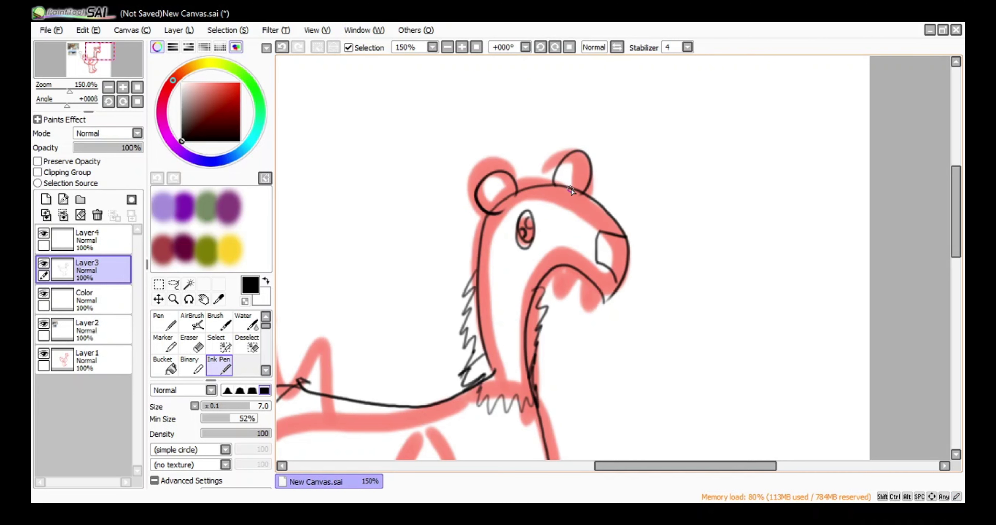
{"action": "left_click", "coordinate": [111, 148]}
{"action": "left_click", "coordinate": [141, 148]}
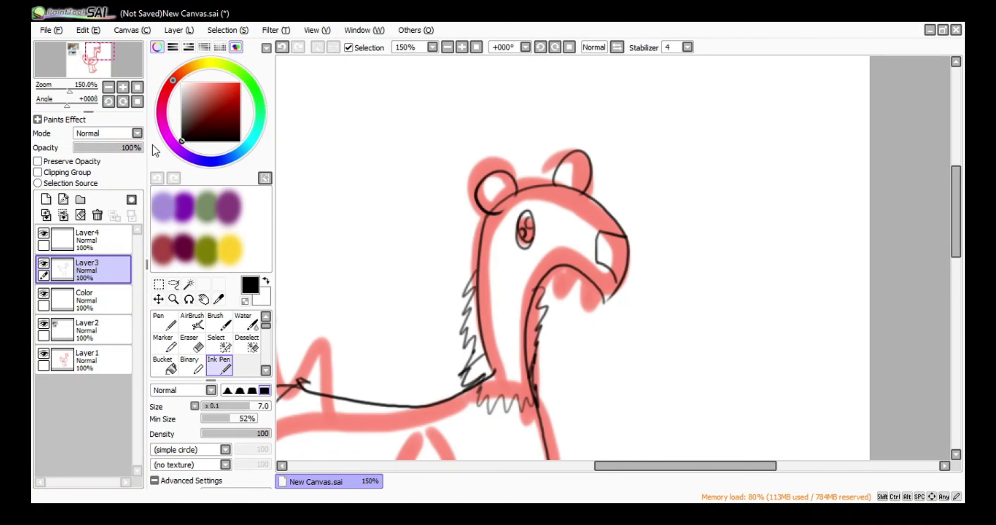
- Ink the curled wing with its feather lines on the body, and erase the excess at its upper ends
{"action": "left_click_drag", "start_coordinate": [955, 240], "coordinate": [955, 293]}
{"action": "left_click_drag", "start_coordinate": [658, 467], "coordinate": [613, 466]}
{"action": "mouse_move", "coordinate": [545, 254]}
{"action": "left_mouse_down"}
{"action": "mouse_move", "coordinate": [630, 220]}
{"action": "mouse_move", "coordinate": [596, 194]}
{"action": "left_mouse_up"}
{"action": "left_click_drag", "start_coordinate": [586, 223], "coordinate": [545, 254]}
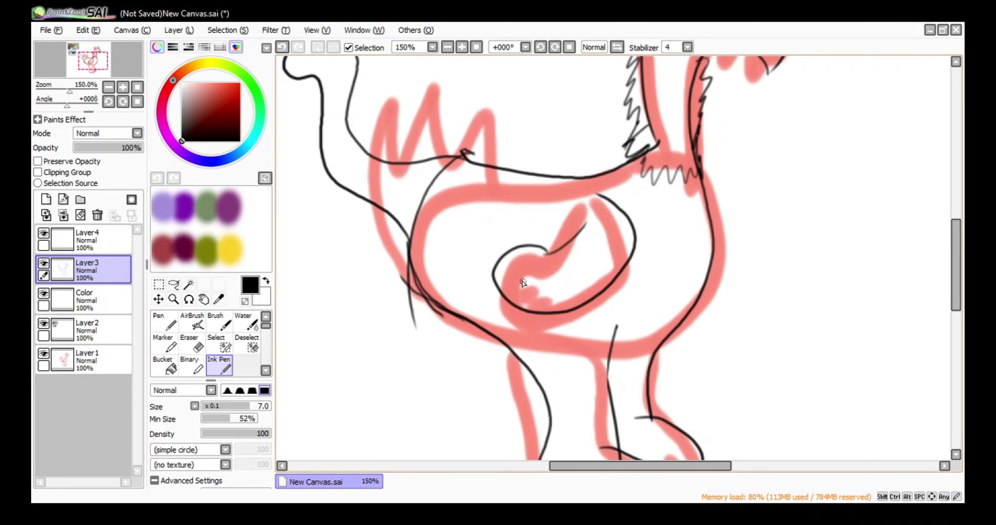
{"action": "key", "text": "e"}
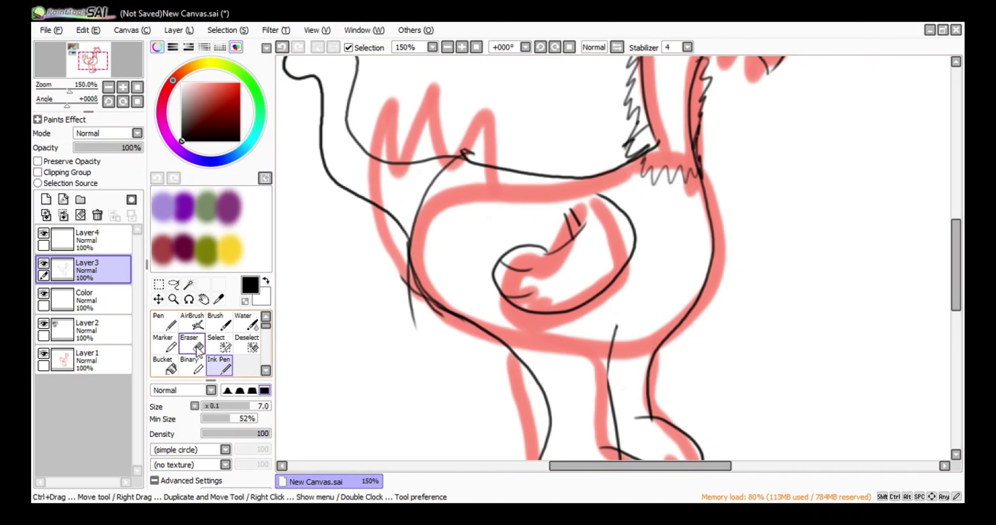
{"action": "mouse_move", "coordinate": [572, 215]}
{"action": "left_mouse_down"}
{"action": "mouse_move", "coordinate": [579, 228]}
{"action": "mouse_move", "coordinate": [583, 221]}
{"action": "left_mouse_up"}
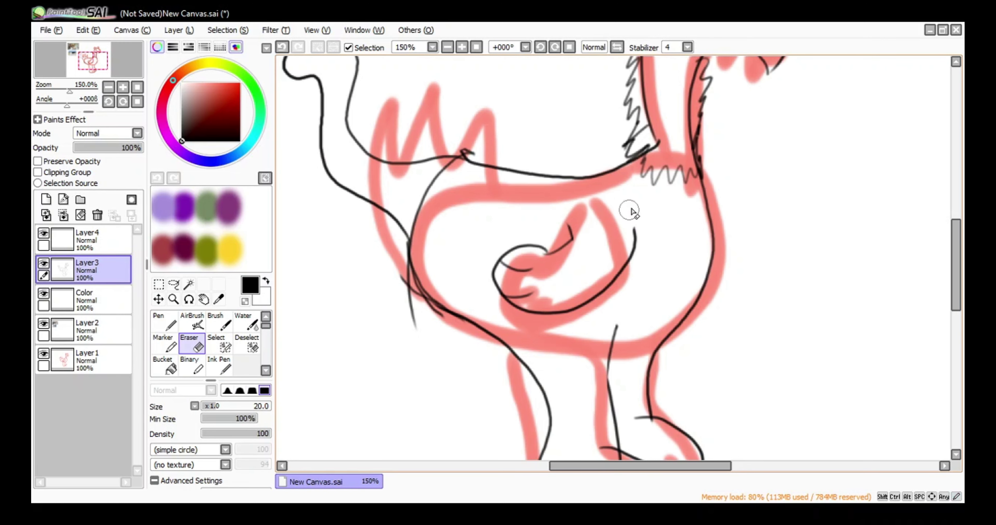
- Erase the stray ink below the tail and the messy junction with the back using a size 13 eraser
{"action": "scroll", "coordinate": [936, 263], "scroll_direction": "down", "scroll_amount": 3}
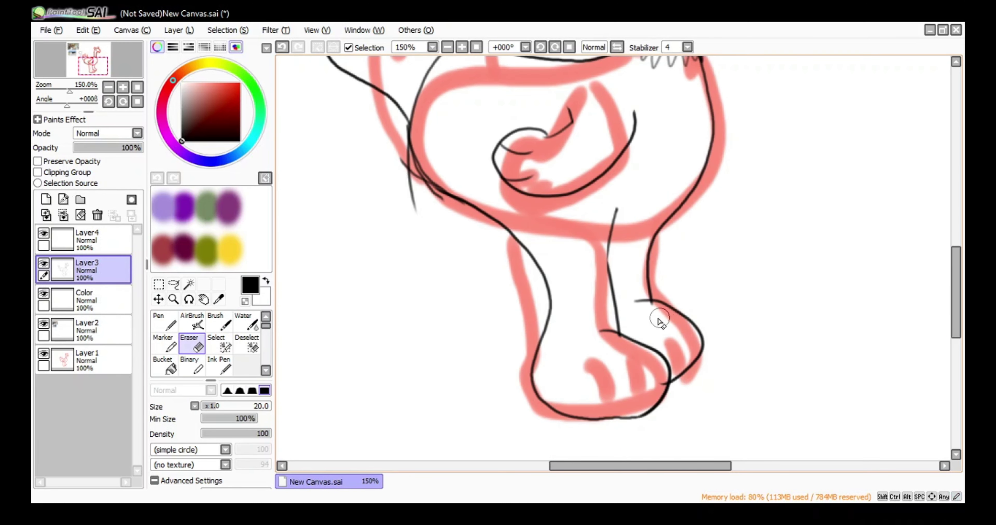
{"action": "scroll", "coordinate": [660, 320], "scroll_direction": "up", "scroll_amount": 2}
{"action": "left_click_drag", "start_coordinate": [695, 366], "coordinate": [691, 367]}
{"action": "key", "text": "ctrl+z"}
{"action": "left_click", "coordinate": [210, 406]}
{"action": "left_click_drag", "start_coordinate": [662, 466], "coordinate": [607, 464]}
{"action": "scroll", "coordinate": [613, 456], "scroll_direction": "up", "scroll_amount": 5}
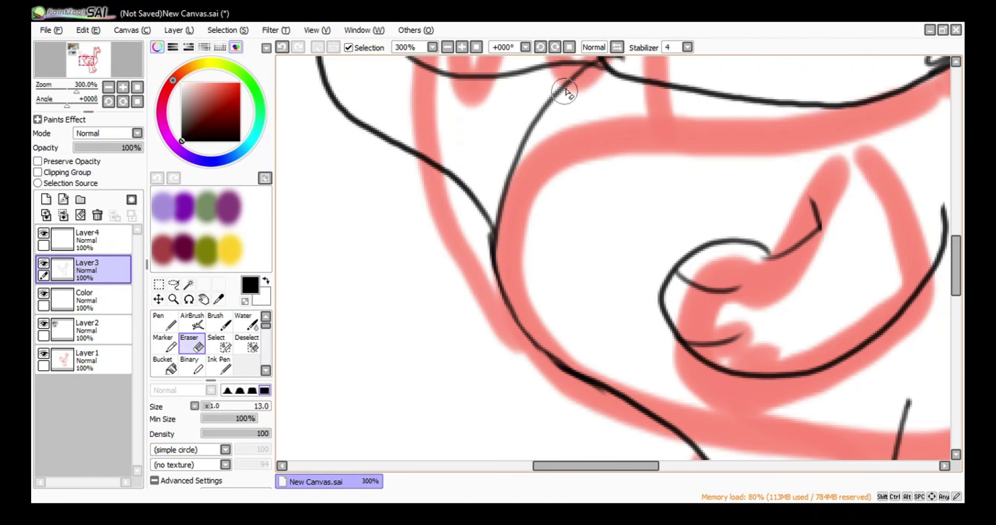
{"action": "scroll", "coordinate": [567, 382], "scroll_direction": "down", "scroll_amount": 2}
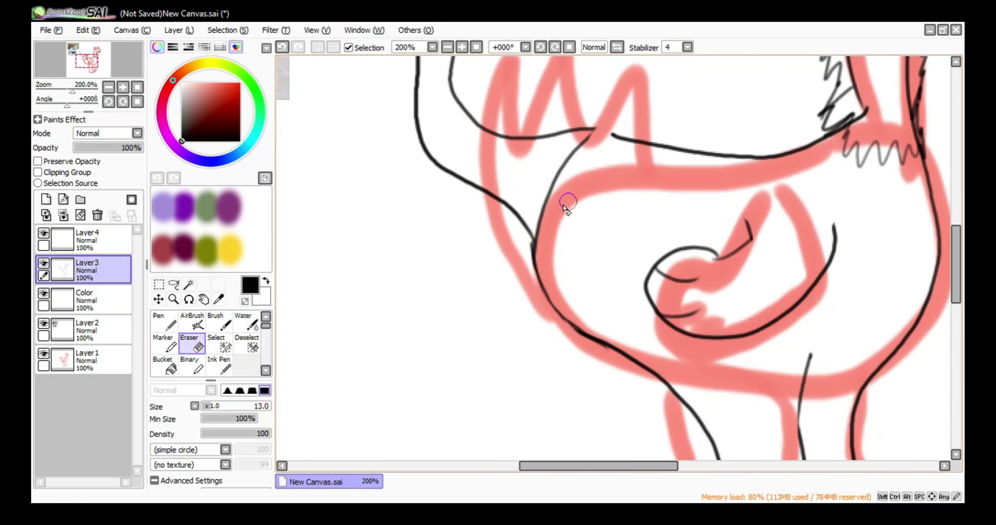
- Ink a clean line joining the tail to the back, and erase the overlapping stroke ends above it
{"action": "left_click", "coordinate": [219, 365]}
{"action": "left_click_drag", "start_coordinate": [612, 134], "coordinate": [579, 141]}
{"action": "left_click", "coordinate": [282, 47]}
{"action": "left_click", "coordinate": [462, 47]}
{"action": "left_click", "coordinate": [461, 47]}
{"action": "left_click", "coordinate": [462, 48]}
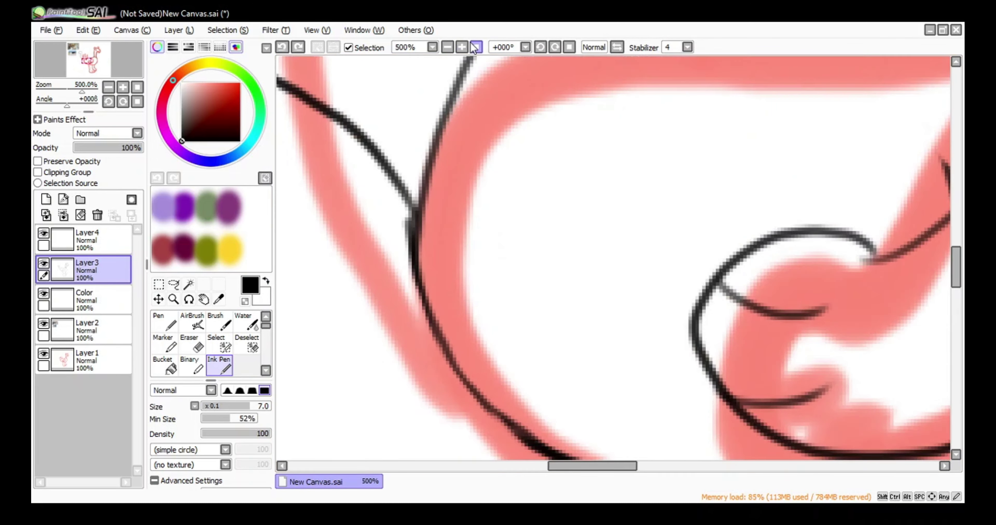
{"action": "scroll", "coordinate": [560, 215], "scroll_direction": "up", "scroll_amount": 5}
{"action": "left_click_drag", "start_coordinate": [434, 231], "coordinate": [630, 238]}
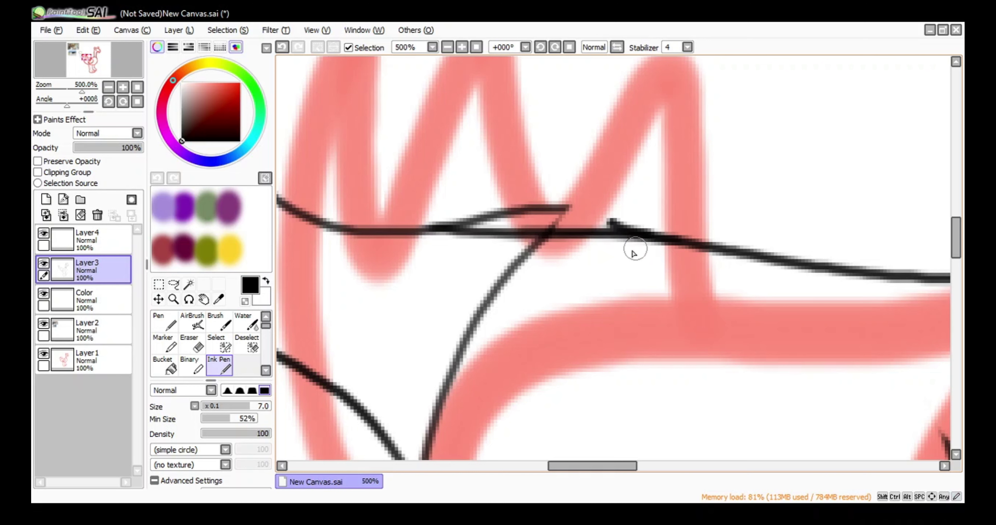
{"action": "key", "text": "e"}
{"action": "mouse_move", "coordinate": [569, 208]}
{"action": "left_mouse_down"}
{"action": "mouse_move", "coordinate": [452, 210]}
{"action": "mouse_move", "coordinate": [553, 213]}
{"action": "left_mouse_up"}
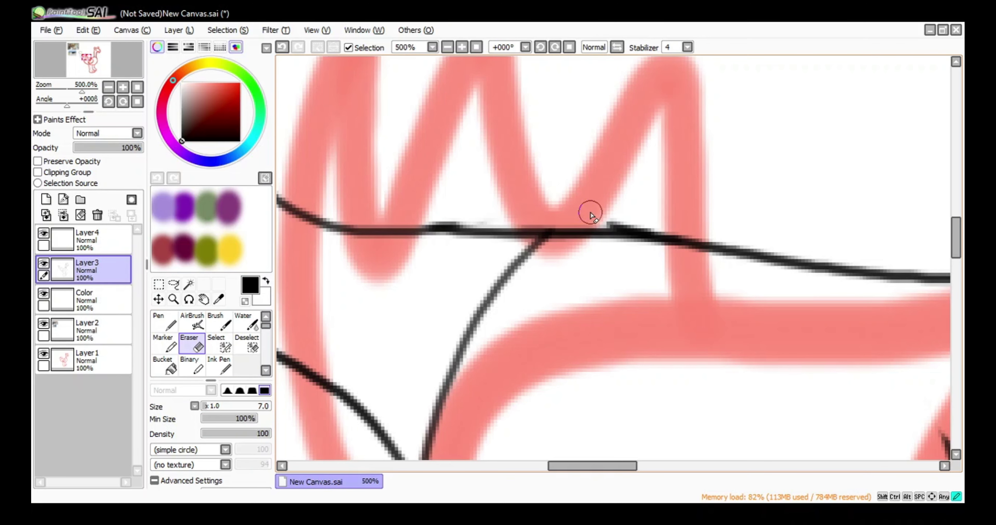
- Hide the red sketch layer to check the whole line art, and show it again
{"action": "left_click", "coordinate": [476, 47]}
{"action": "left_click", "coordinate": [43, 355]}
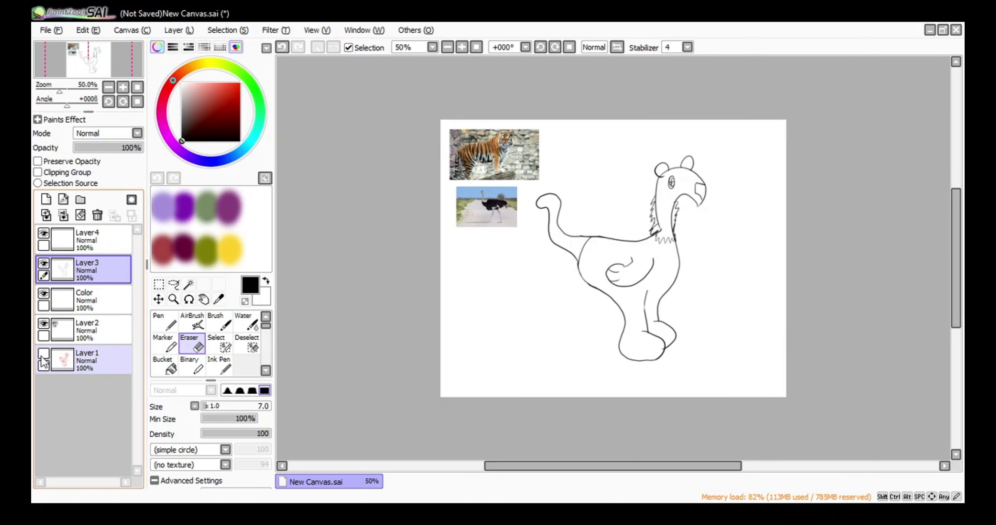
{"action": "left_click", "coordinate": [43, 355]}
{"action": "left_click", "coordinate": [170, 328]}
{"action": "left_click", "coordinate": [219, 365]}
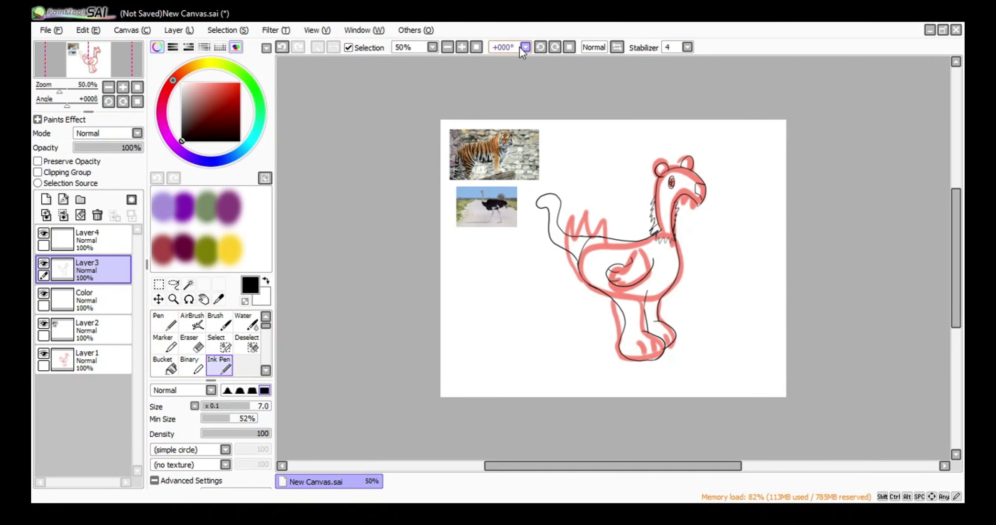
{"action": "scroll", "coordinate": [561, 154], "scroll_direction": "up", "scroll_amount": 3}
{"action": "left_click_drag", "start_coordinate": [546, 193], "coordinate": [498, 205]}
{"action": "left_click_drag", "start_coordinate": [509, 273], "coordinate": [499, 259]}
{"action": "left_click_drag", "start_coordinate": [479, 224], "coordinate": [511, 248]}
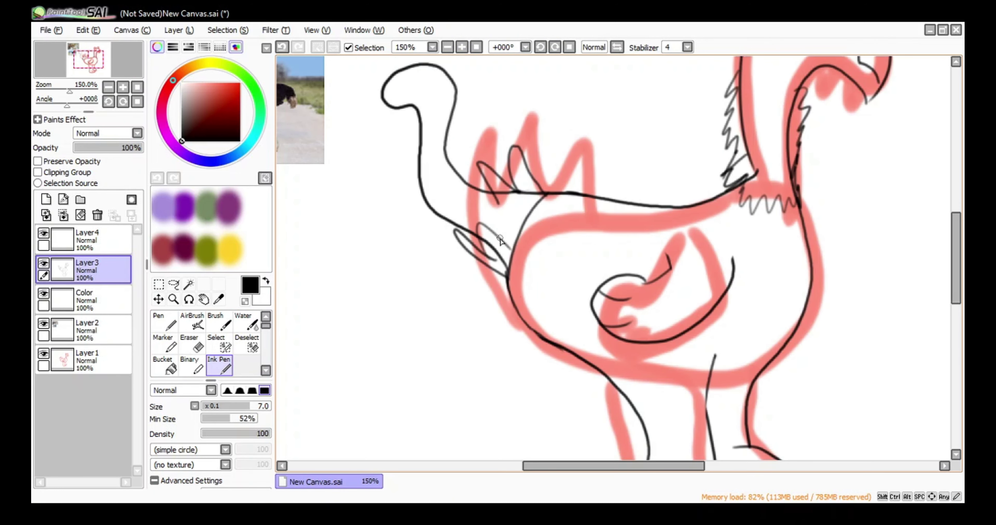
{"action": "key", "text": "ctrl+z"}
{"action": "key", "text": "ctrl+z"}
{"action": "key", "text": "ctrl+z"}
{"action": "key", "text": "ctrl+z"}
{"action": "key", "text": "ctrl+z"}
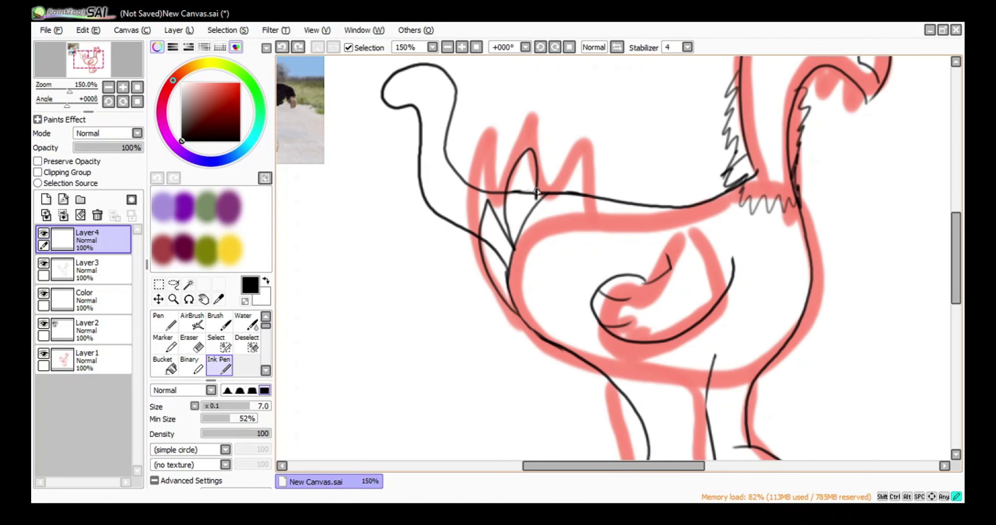
- Finish the rump feathers on Layer4, add a new layer above, and ink an alternative upright curved tail on it
{"action": "left_click_drag", "start_coordinate": [536, 191], "coordinate": [564, 190]}
{"action": "left_click", "coordinate": [46, 200]}
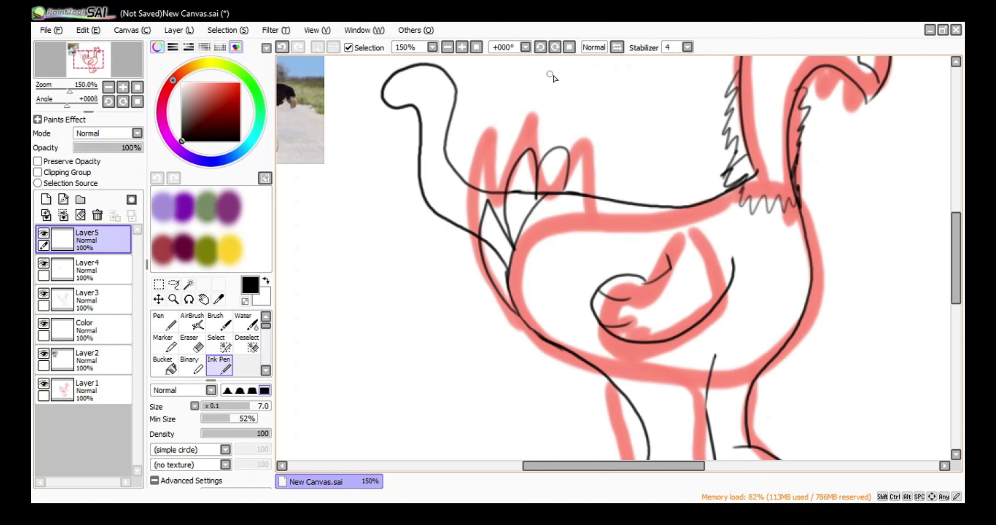
{"action": "left_click_drag", "start_coordinate": [503, 236], "coordinate": [517, 271]}
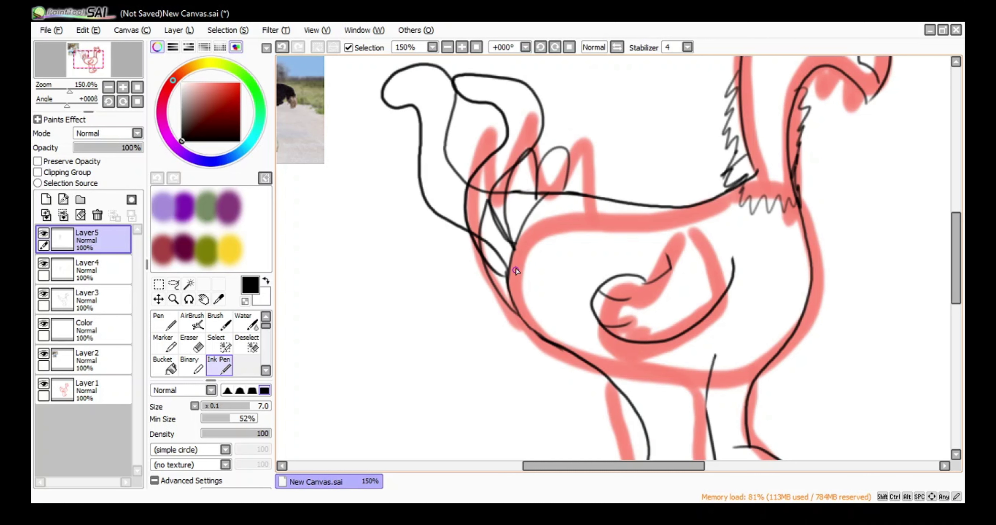
- Toggle the tail and feather layers to compare them, and add a new layer on top with Layer5 visible
{"action": "left_click", "coordinate": [44, 266]}
{"action": "left_click", "coordinate": [44, 265]}
{"action": "left_click", "coordinate": [44, 234]}
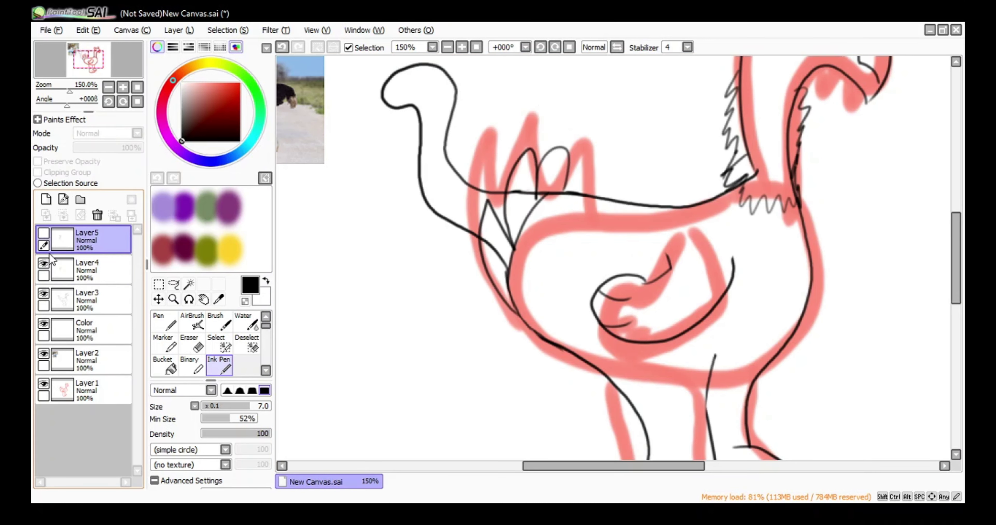
{"action": "left_click", "coordinate": [46, 199]}
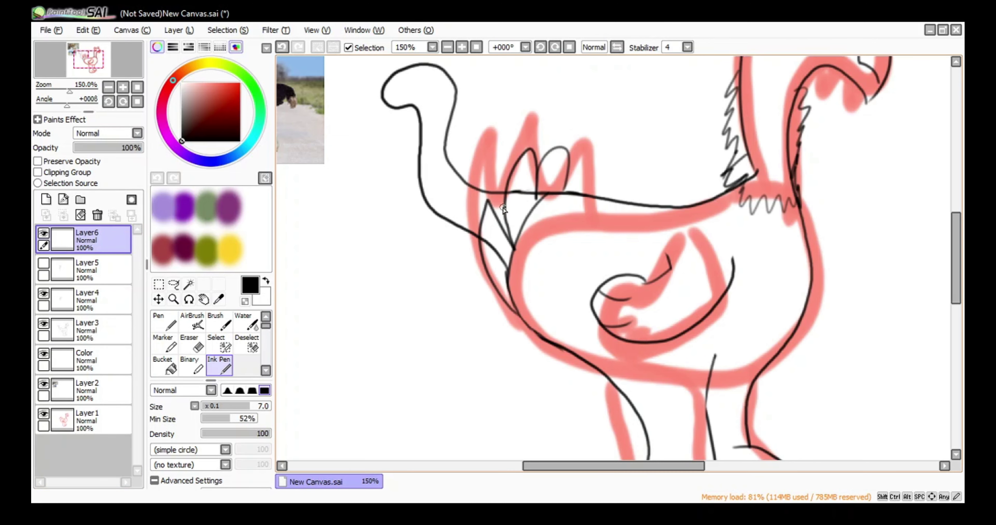
{"action": "left_click", "coordinate": [44, 263]}
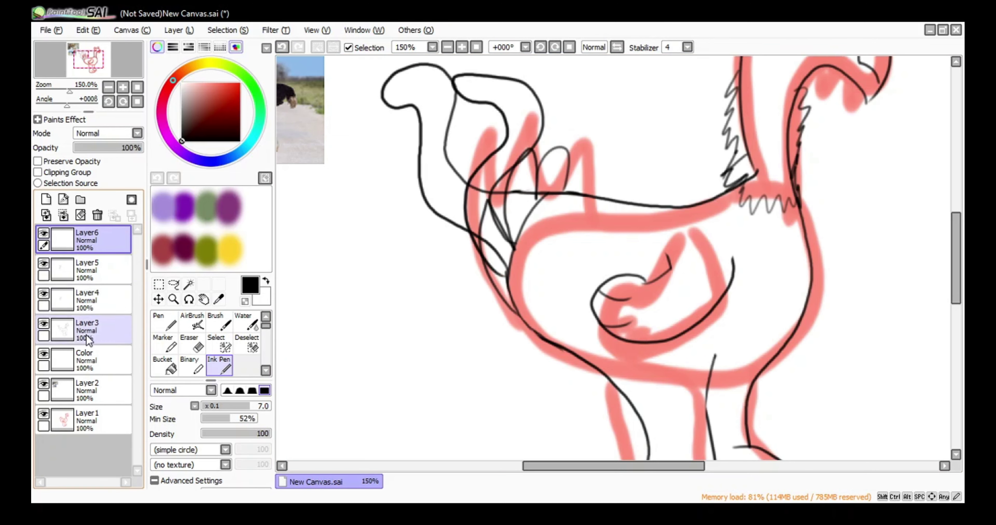
- Ink small pointed and rounded feathers around the tip of the new tail on Layer6
{"action": "scroll", "coordinate": [480, 117], "scroll_direction": "up", "scroll_amount": 3}
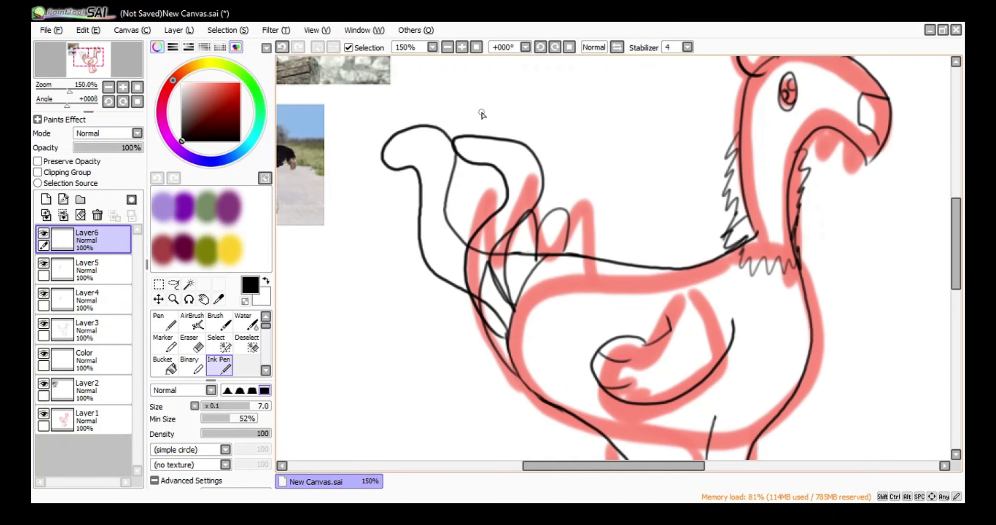
{"action": "left_click_drag", "start_coordinate": [476, 170], "coordinate": [502, 164]}
{"action": "left_click_drag", "start_coordinate": [505, 142], "coordinate": [526, 142]}
{"action": "mouse_move", "coordinate": [497, 166]}
{"action": "left_mouse_down"}
{"action": "mouse_move", "coordinate": [510, 168]}
{"action": "mouse_move", "coordinate": [505, 157]}
{"action": "left_mouse_up"}
- Transform the new tail together with its tip feathers, shifting both slightly up and to the right
{"action": "key", "text": "ctrl+t"}
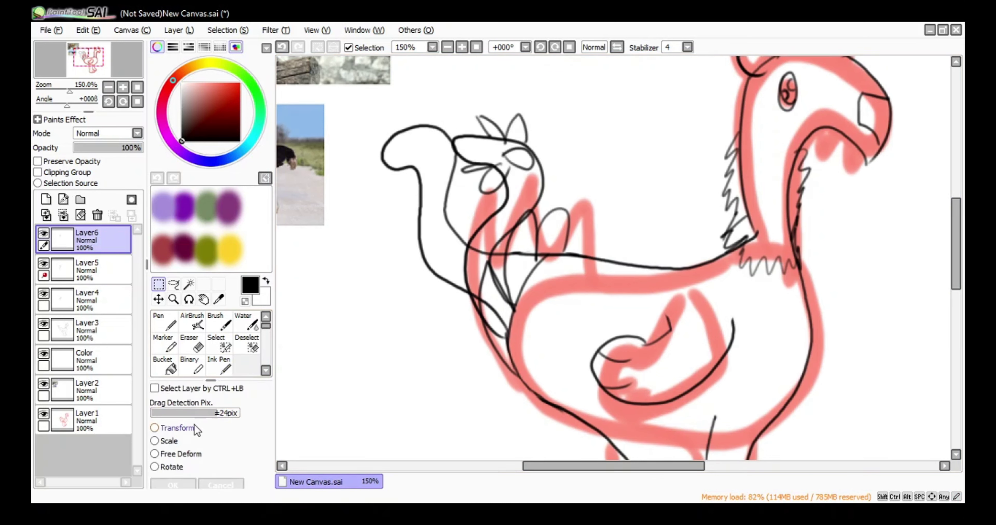
{"action": "left_click_drag", "start_coordinate": [516, 238], "coordinate": [526, 215]}
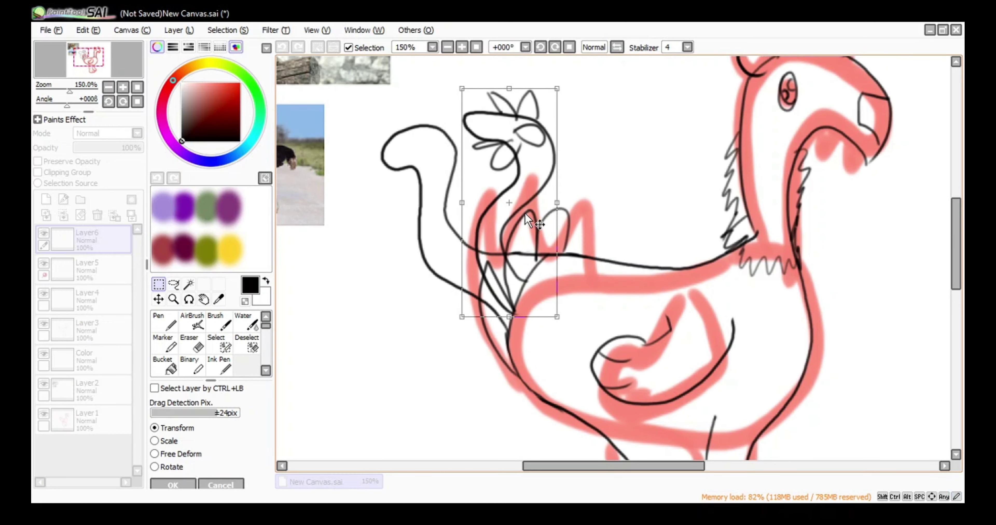
{"action": "left_click", "coordinate": [175, 485]}
- Erase the old long tail from Layer3 with a size 35 eraser
{"action": "left_click", "coordinate": [85, 329]}
{"action": "left_click", "coordinate": [192, 343]}
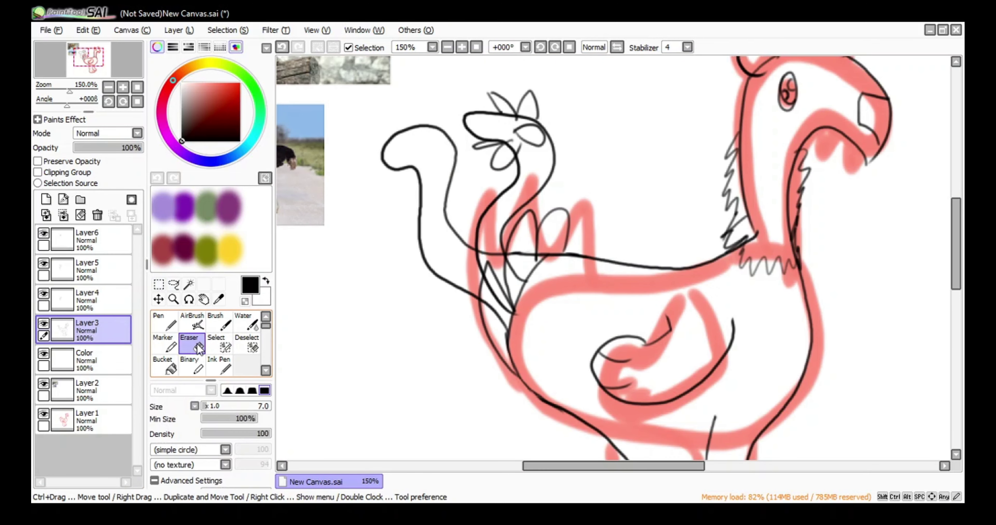
{"action": "mouse_move", "coordinate": [401, 166]}
{"action": "left_mouse_down"}
{"action": "mouse_move", "coordinate": [423, 171]}
{"action": "mouse_move", "coordinate": [499, 317]}
{"action": "mouse_move", "coordinate": [471, 275]}
{"action": "mouse_move", "coordinate": [522, 249]}
{"action": "left_mouse_up"}
- Set the eraser size to 14 for trimming the lines around the tail base
{"action": "left_click", "coordinate": [462, 47]}
{"action": "left_click", "coordinate": [462, 47]}
{"action": "left_click", "coordinate": [462, 46]}
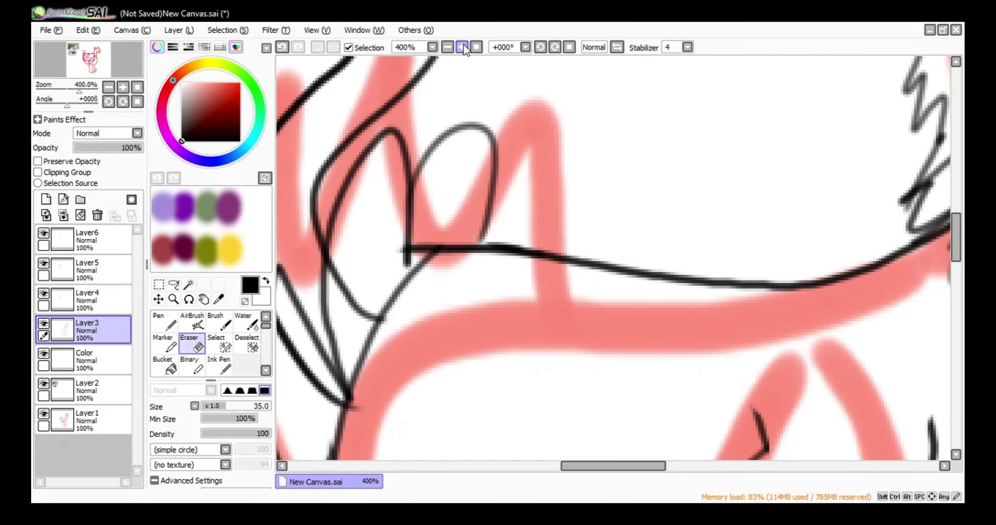
{"action": "left_click_drag", "start_coordinate": [358, 236], "coordinate": [467, 233]}
{"action": "key", "text": "["}
{"action": "key", "text": "["}
{"action": "key", "text": "["}
{"action": "key", "text": "["}
{"action": "key", "text": "["}
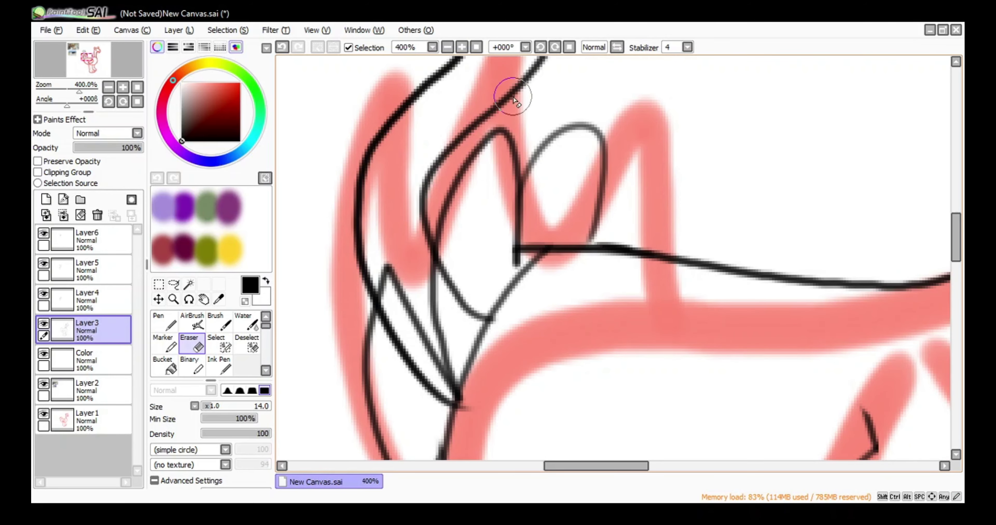
{"action": "scroll", "coordinate": [480, 69], "scroll_direction": "down", "scroll_amount": 3}
{"action": "left_click", "coordinate": [448, 47]}
{"action": "left_click", "coordinate": [448, 48]}
{"action": "left_click", "coordinate": [448, 47]}
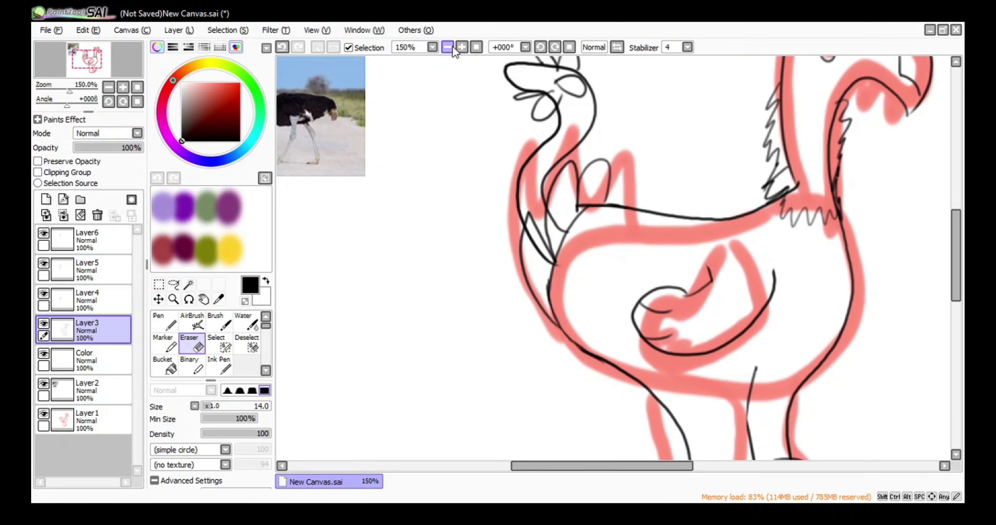
- Erase the curved rump line running behind the feathers on Layer3 with a size 10 eraser
{"action": "left_click", "coordinate": [461, 47]}
{"action": "left_click", "coordinate": [461, 46]}
{"action": "left_click", "coordinate": [461, 47]}
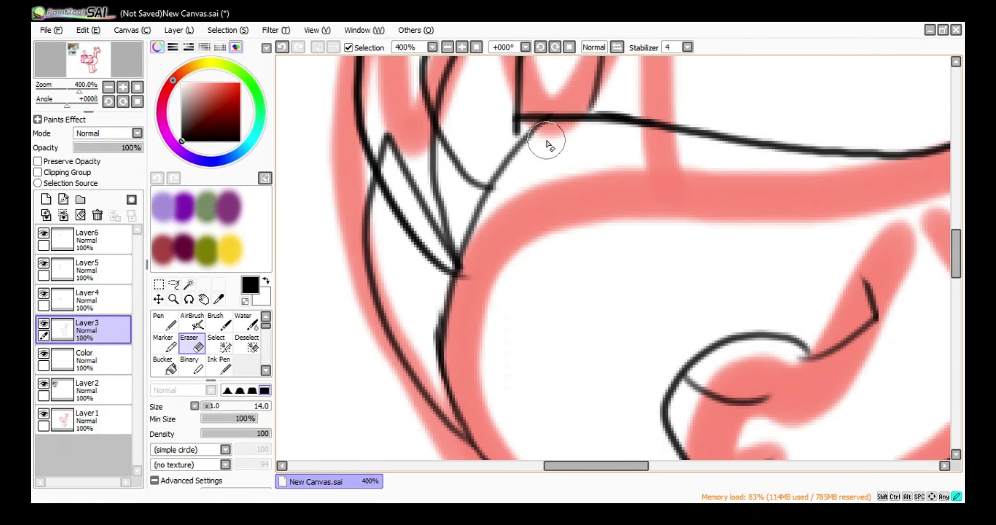
{"action": "mouse_move", "coordinate": [547, 140]}
{"action": "left_mouse_down"}
{"action": "mouse_move", "coordinate": [465, 277]}
{"action": "mouse_move", "coordinate": [450, 382]}
{"action": "left_mouse_up"}
{"action": "left_click", "coordinate": [282, 48]}
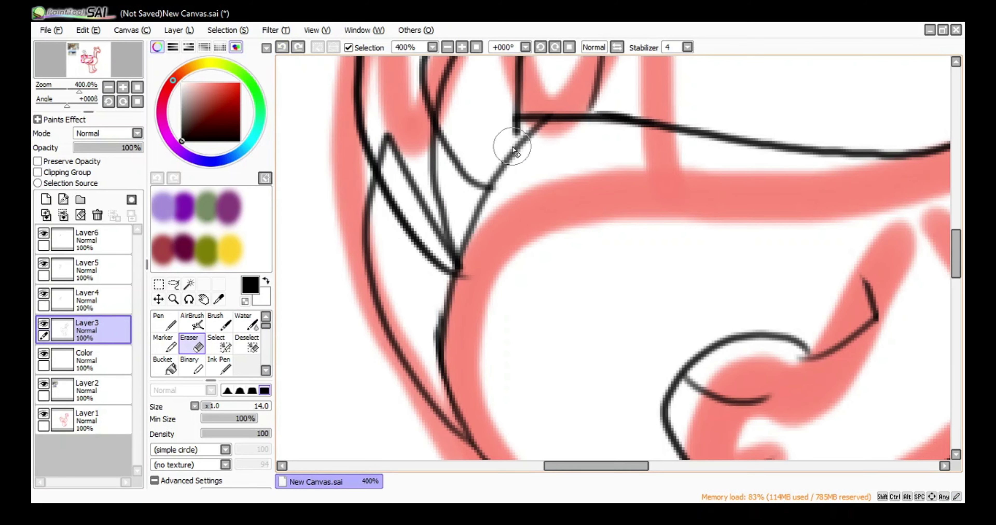
{"action": "key", "text": "bracketleft"}
{"action": "key", "text": "bracketleft"}
{"action": "mouse_move", "coordinate": [541, 126]}
{"action": "left_mouse_down"}
{"action": "mouse_move", "coordinate": [474, 236]}
{"action": "mouse_move", "coordinate": [466, 333]}
{"action": "left_mouse_up"}
{"action": "left_click", "coordinate": [448, 47]}
{"action": "left_click", "coordinate": [448, 47]}
{"action": "left_click", "coordinate": [448, 47]}
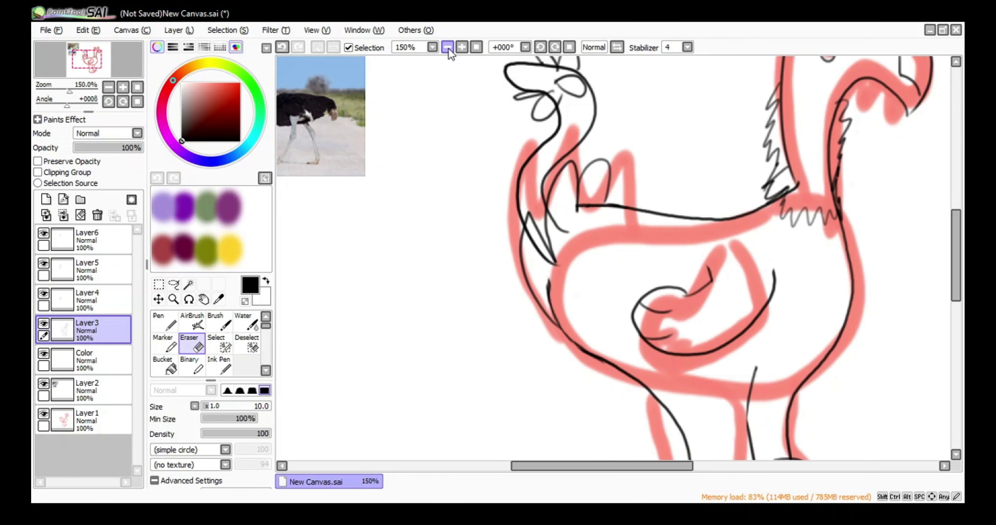
{"action": "key", "text": "ctrl+z"}
{"action": "left_click", "coordinate": [296, 46]}
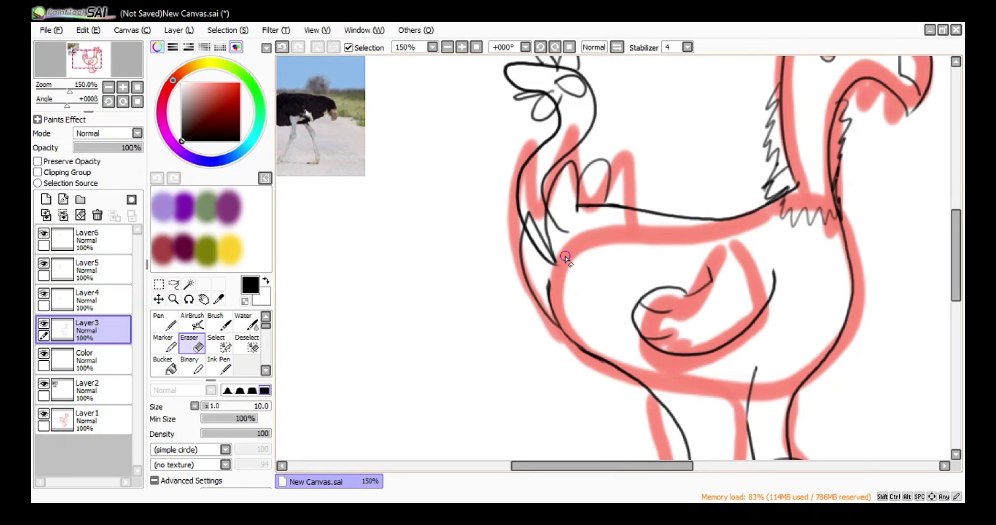
- Erase the base lines of the new tail that overlap the rump feathers on Layer5
{"action": "left_click", "coordinate": [64, 242]}
{"action": "left_click", "coordinate": [64, 272]}
{"action": "left_click", "coordinate": [462, 47]}
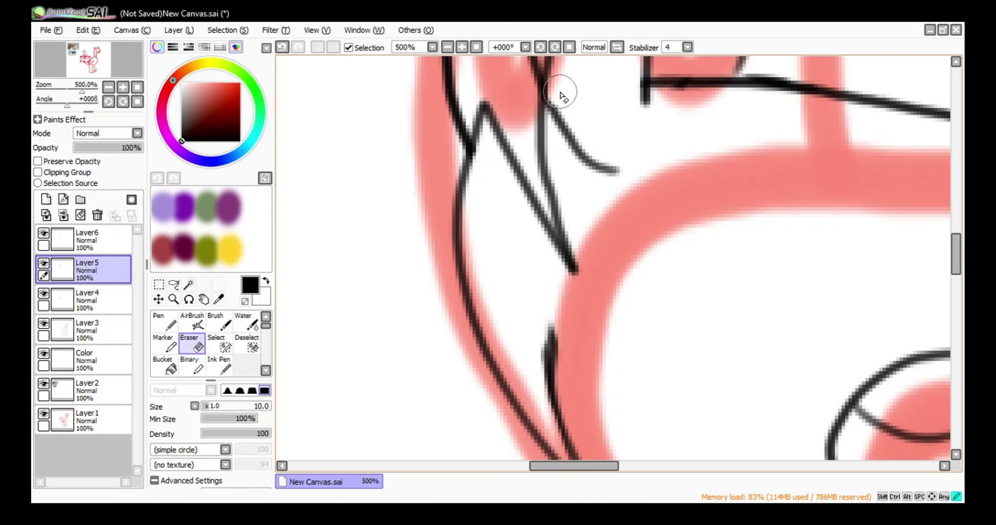
{"action": "left_click_drag", "start_coordinate": [561, 91], "coordinate": [614, 170]}
{"action": "left_click", "coordinate": [447, 47]}
{"action": "left_click", "coordinate": [447, 47]}
{"action": "left_click", "coordinate": [448, 47]}
{"action": "left_click", "coordinate": [447, 48]}
- Examine the overlapping lines at the feathered tip of the new tail up close
{"action": "key", "text": "Left"}
{"action": "key", "text": "Left"}
{"action": "key", "text": "Left"}
{"action": "key", "text": "Up"}
{"action": "key", "text": "Up"}
{"action": "key", "text": "Up"}
{"action": "key", "text": "Up"}
{"action": "key", "text": "Up"}
{"action": "key", "text": "Up"}
{"action": "key", "text": "Up"}
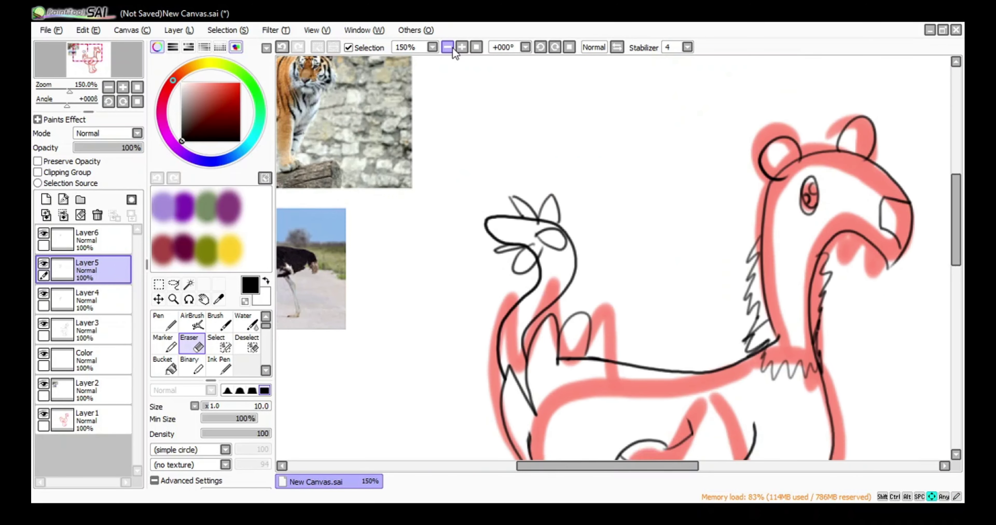
{"action": "key", "text": "Left"}
{"action": "key", "text": "Left"}
{"action": "key", "text": "Left"}
{"action": "key", "text": "Down"}
{"action": "key", "text": "Down"}
{"action": "left_click", "coordinate": [462, 47]}
{"action": "left_click", "coordinate": [462, 47]}
{"action": "left_click", "coordinate": [463, 47]}
{"action": "left_click", "coordinate": [463, 47]}
{"action": "key", "text": "Up"}
{"action": "key", "text": "Up"}
{"action": "key", "text": "Up"}
{"action": "key", "text": "Up"}
{"action": "key", "text": "Up"}
{"action": "key", "text": "Up"}
{"action": "key", "text": "Up"}
{"action": "key", "text": "Up"}
{"action": "key", "text": "Up"}
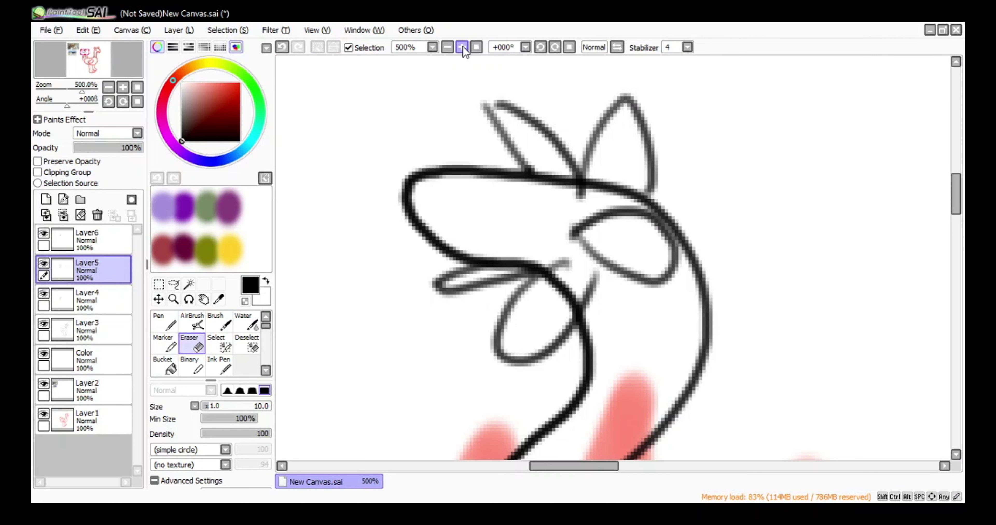
- Ink the inner edge of the lower feather at the tail tip on Layer6 with the Ink Pen
{"action": "left_click", "coordinate": [101, 242]}
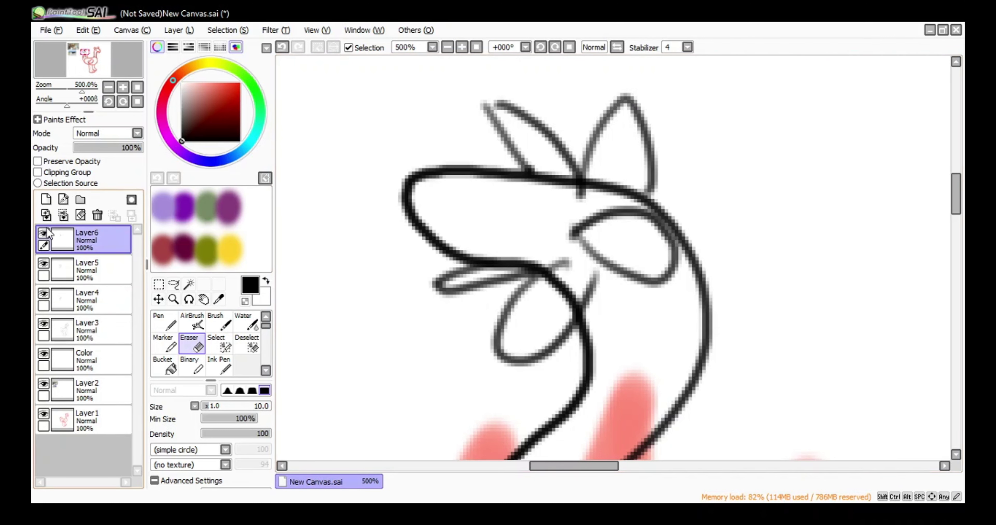
{"action": "left_click", "coordinate": [219, 366]}
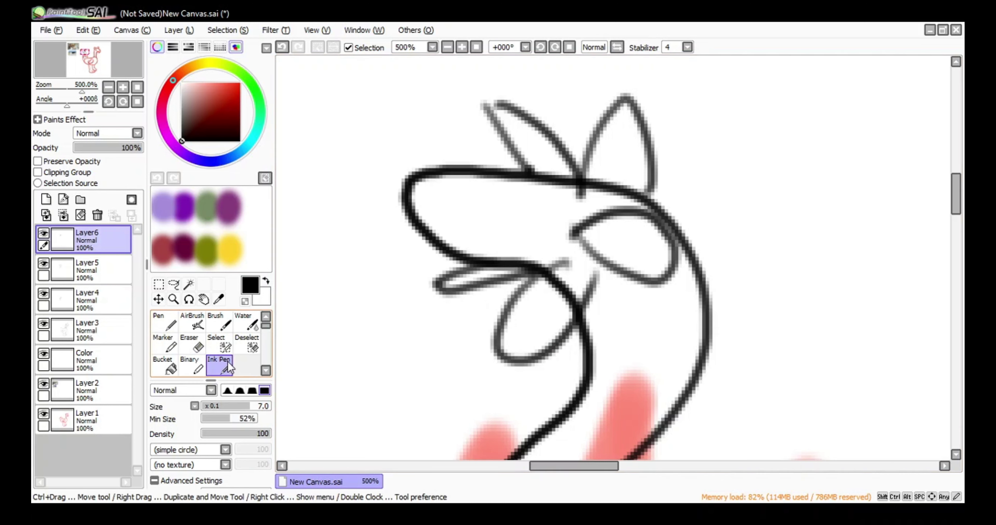
{"action": "mouse_move", "coordinate": [565, 257]}
{"action": "left_mouse_down"}
{"action": "mouse_move", "coordinate": [578, 292]}
{"action": "mouse_move", "coordinate": [555, 346]}
{"action": "mouse_move", "coordinate": [502, 355]}
{"action": "left_mouse_up"}
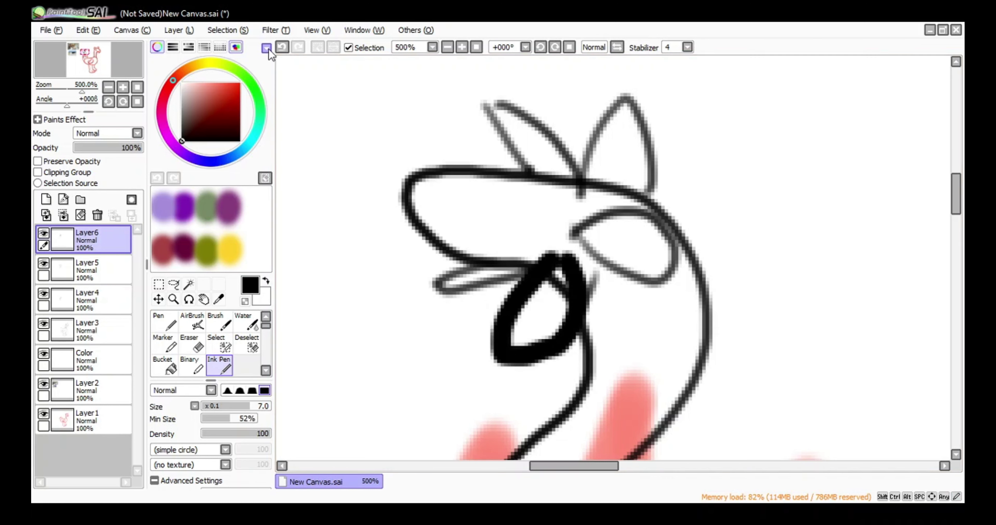
{"action": "left_click", "coordinate": [282, 48]}
{"action": "mouse_move", "coordinate": [569, 265]}
{"action": "left_mouse_down"}
{"action": "mouse_move", "coordinate": [562, 326]}
{"action": "mouse_move", "coordinate": [545, 347]}
{"action": "left_mouse_up"}
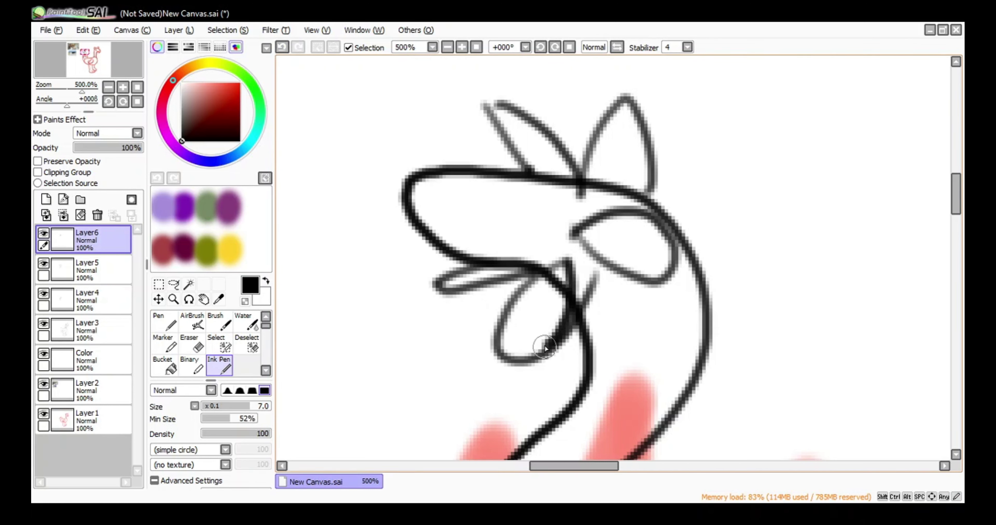
- Erase the stray line beside the lower tail-tip feather on Layer6 and the tail line crossing that feather on Layer5
{"action": "left_click", "coordinate": [192, 344]}
{"action": "left_click_drag", "start_coordinate": [597, 285], "coordinate": [571, 362]}
{"action": "left_click", "coordinate": [281, 47]}
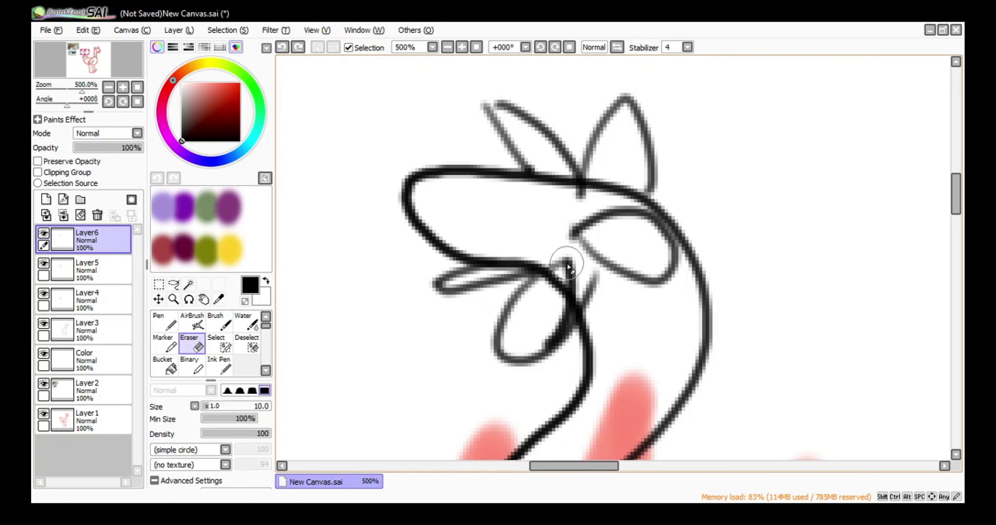
{"action": "left_click", "coordinate": [89, 269]}
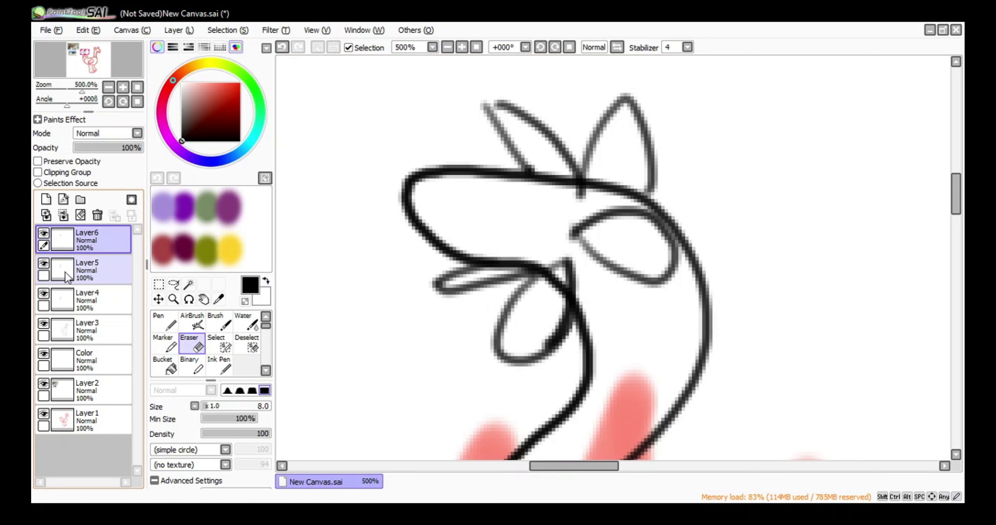
{"action": "left_click_drag", "start_coordinate": [556, 286], "coordinate": [555, 288]}
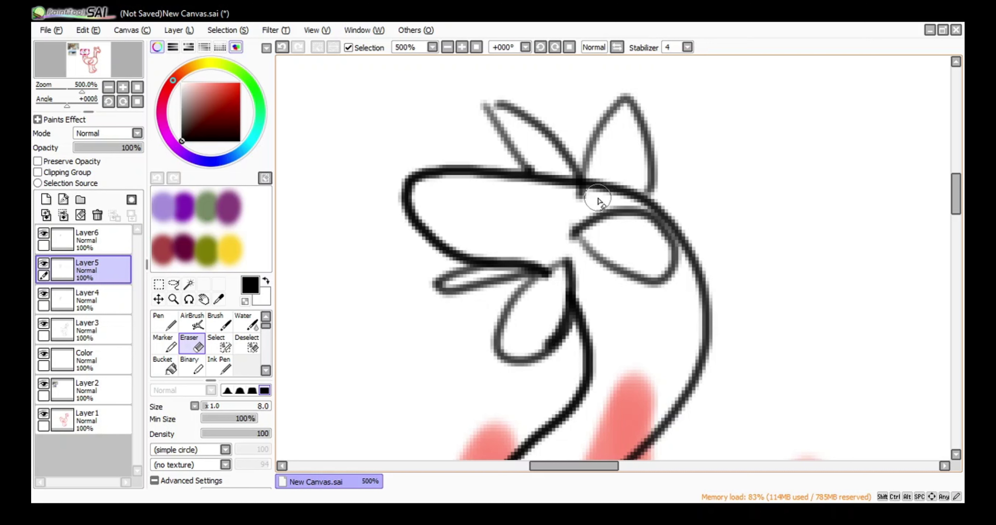
- Merge Layer6, Layer5 and Layer4 down into Layer3, and hide the red sketch on Layer1
{"action": "left_click", "coordinate": [89, 239]}
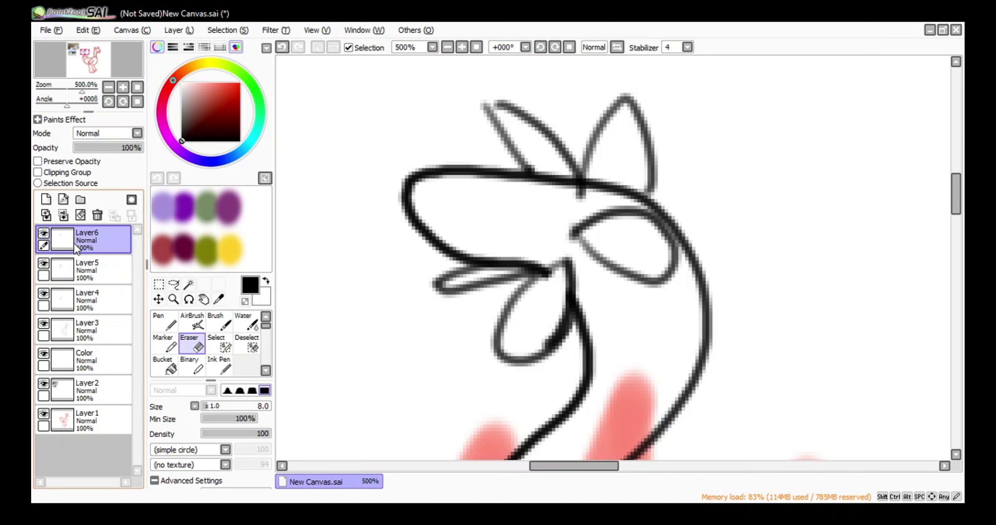
{"action": "left_click", "coordinate": [128, 33]}
{"action": "mouse_move", "coordinate": [179, 31]}
{"action": "left_click", "coordinate": [223, 141]}
{"action": "left_click", "coordinate": [473, 48]}
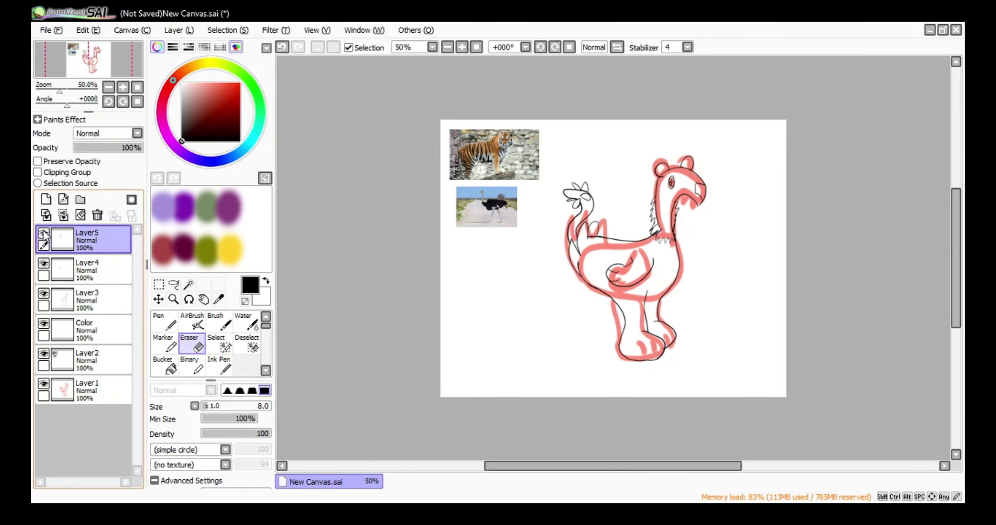
{"action": "left_click", "coordinate": [44, 263]}
{"action": "left_click", "coordinate": [43, 263]}
{"action": "left_click", "coordinate": [179, 31]}
{"action": "left_click", "coordinate": [221, 148]}
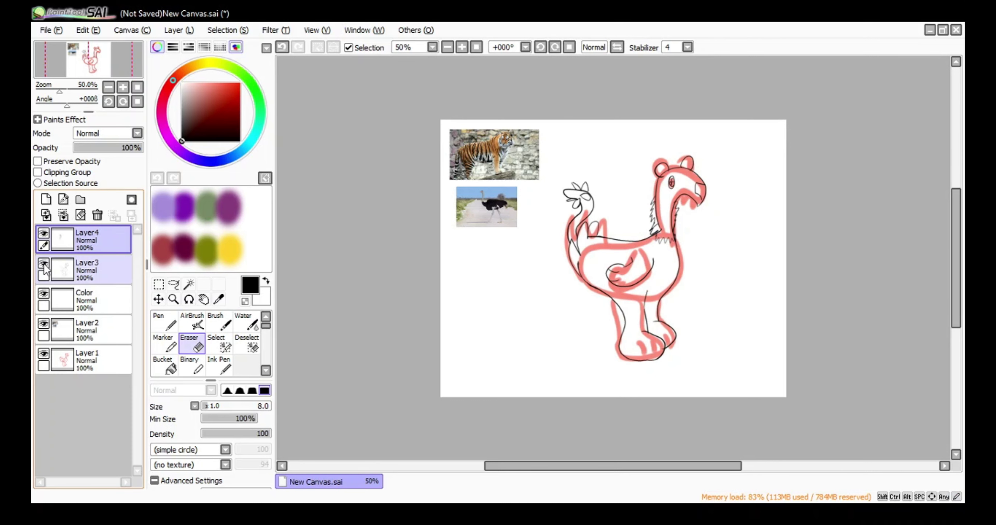
{"action": "left_click", "coordinate": [179, 31]}
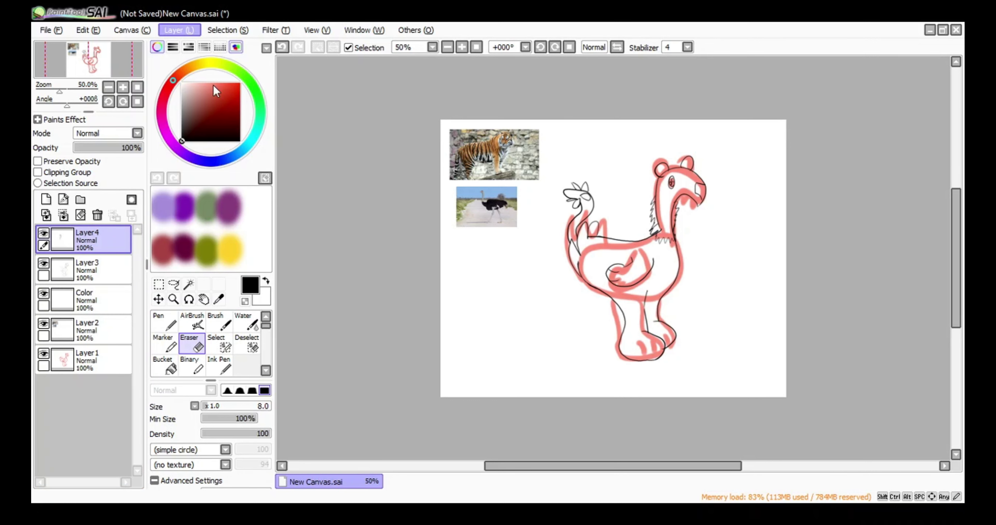
{"action": "left_click", "coordinate": [221, 147]}
{"action": "left_click", "coordinate": [43, 324]}
- Examine the line art of the creature's head, ears, eye and beak up close
{"action": "left_click", "coordinate": [461, 48]}
{"action": "left_click", "coordinate": [462, 47]}
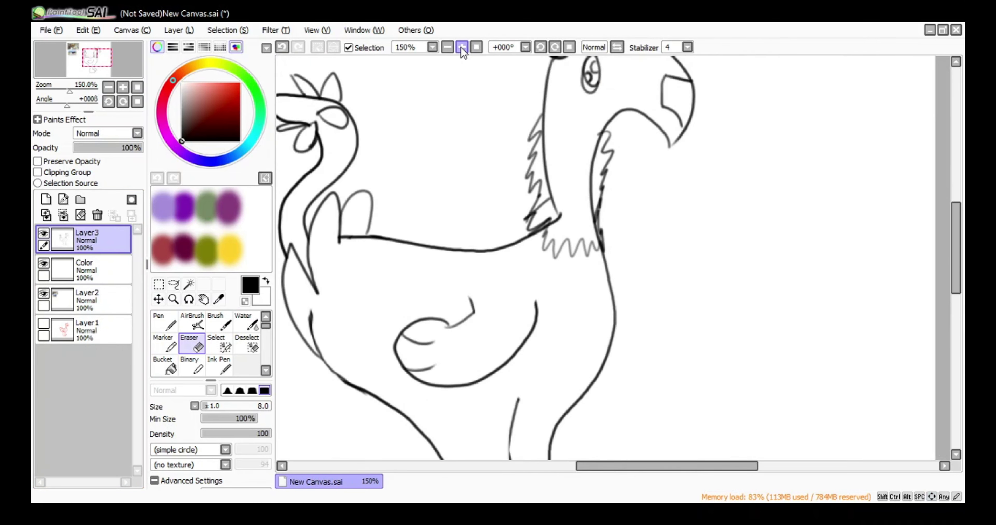
{"action": "left_click", "coordinate": [462, 47]}
{"action": "key", "text": "Up"}
{"action": "key", "text": "Up"}
{"action": "key", "text": "Up"}
{"action": "key", "text": "Up"}
{"action": "key", "text": "Up"}
{"action": "key", "text": "Up"}
{"action": "key", "text": "Up"}
{"action": "key", "text": "Left"}
{"action": "key", "text": "Left"}
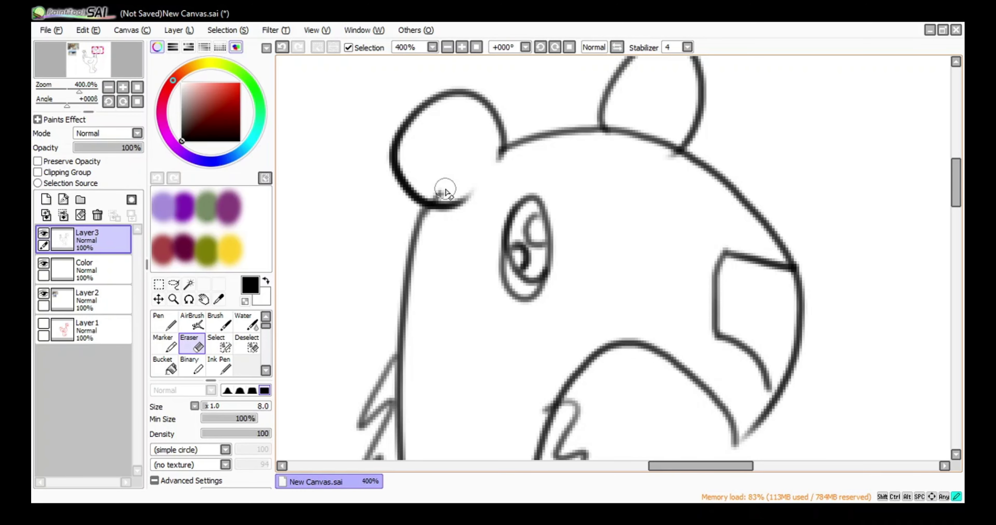
{"action": "key", "text": "Left"}
{"action": "key", "text": "Left"}
{"action": "key", "text": "Left"}
{"action": "key", "text": "Left"}
{"action": "key", "text": "Left"}
{"action": "key", "text": "Left"}
{"action": "key", "text": "Left"}
{"action": "key", "text": "Left"}
{"action": "key", "text": "Left"}
{"action": "key", "text": "Left"}
{"action": "key", "text": "Left"}
{"action": "key", "text": "Left"}
{"action": "key", "text": "Left"}
{"action": "key", "text": "Left"}
{"action": "key", "text": "Left"}
{"action": "key", "text": "Left"}
{"action": "key", "text": "Left"}
{"action": "key", "text": "Left"}
{"action": "key", "text": "Left"}
{"action": "key", "text": "Left"}
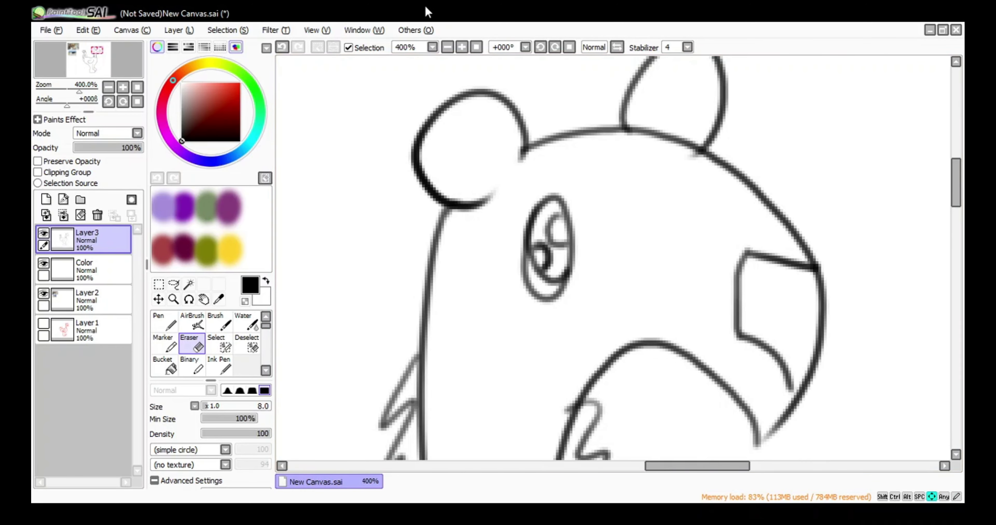
{"action": "key", "text": "Up"}
{"action": "key", "text": "Up"}
{"action": "key", "text": "Up"}
{"action": "key", "text": "Up"}
{"action": "key", "text": "Up"}
{"action": "key", "text": "Up"}
{"action": "key", "text": "Up"}
{"action": "key", "text": "Up"}
{"action": "key", "text": "Up"}
{"action": "key", "text": "Up"}
{"action": "key", "text": "Up"}
{"action": "key", "text": "Right"}
{"action": "key", "text": "Right"}
{"action": "key", "text": "Right"}
{"action": "key", "text": "Right"}
{"action": "key", "text": "Right"}
{"action": "key", "text": "Right"}
{"action": "key", "text": "Right"}
{"action": "key", "text": "Right"}
{"action": "key", "text": "Right"}
{"action": "key", "text": "Right"}
{"action": "key", "text": "Right"}
{"action": "key", "text": "Right"}
{"action": "key", "text": "Right"}
{"action": "key", "text": "Right"}
{"action": "key", "text": "Right"}
{"action": "key", "text": "Right"}
{"action": "key", "text": "Right"}
{"action": "key", "text": "Right"}
{"action": "key", "text": "Right"}
{"action": "key", "text": "Right"}
{"action": "key", "text": "Down"}
{"action": "key", "text": "Down"}
{"action": "key", "text": "Down"}
{"action": "key", "text": "Down"}
{"action": "key", "text": "Down"}
{"action": "key", "text": "Down"}
{"action": "key", "text": "Down"}
{"action": "key", "text": "Down"}
{"action": "key", "text": "Down"}
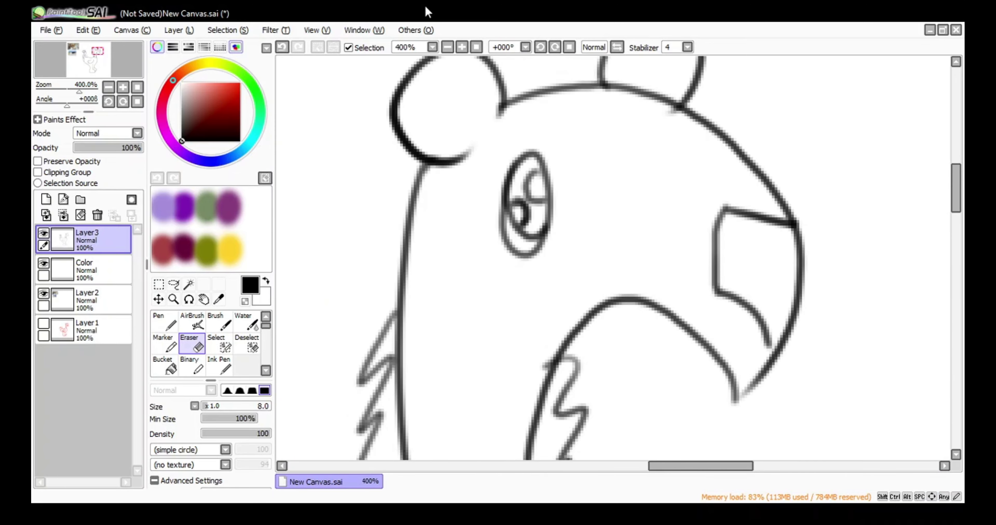
- Examine the tiger reference photo up close, including its coat colors and stripes
{"action": "key", "text": "Left"}
{"action": "key", "text": "Left"}
{"action": "key", "text": "Left"}
{"action": "key", "text": "Left"}
{"action": "key", "text": "Left"}
{"action": "key", "text": "Left"}
{"action": "key", "text": "Left"}
{"action": "key", "text": "Left"}
{"action": "key", "text": "Left"}
{"action": "key", "text": "Left"}
{"action": "key", "text": "Left"}
{"action": "key", "text": "Left"}
{"action": "key", "text": "Left"}
{"action": "key", "text": "Left"}
{"action": "key", "text": "Left"}
{"action": "key", "text": "Left"}
{"action": "key", "text": "Left"}
{"action": "key", "text": "Left"}
{"action": "key", "text": "Left"}
{"action": "key", "text": "Left"}
{"action": "key", "text": "Up"}
{"action": "key", "text": "Up"}
{"action": "key", "text": "Up"}
{"action": "key", "text": "Up"}
{"action": "key", "text": "Up"}
{"action": "key", "text": "Up"}
{"action": "key", "text": "Up"}
{"action": "key", "text": "Up"}
{"action": "key", "text": "Up"}
{"action": "key", "text": "Up"}
{"action": "key", "text": "Up"}
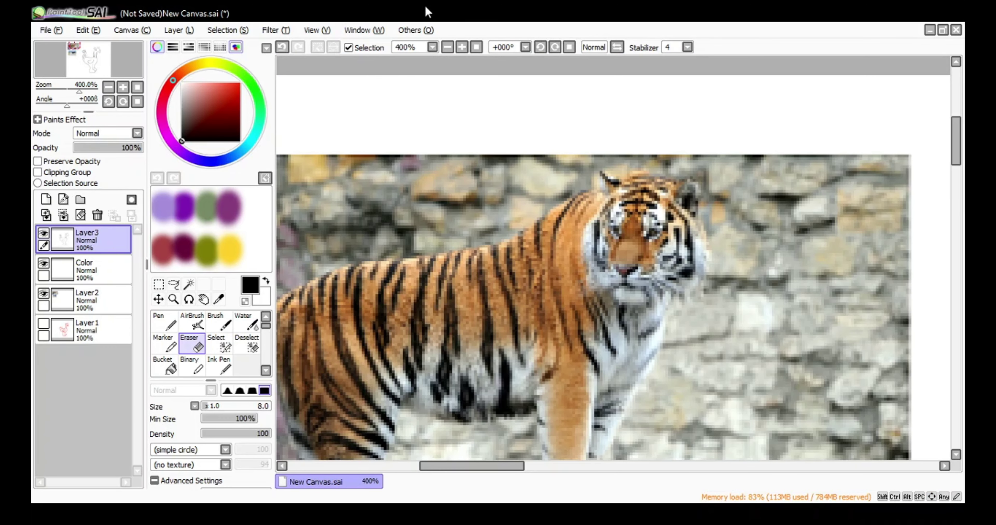
{"action": "left_click", "coordinate": [447, 47]}
{"action": "left_click", "coordinate": [447, 47]}
{"action": "left_click", "coordinate": [448, 47]}
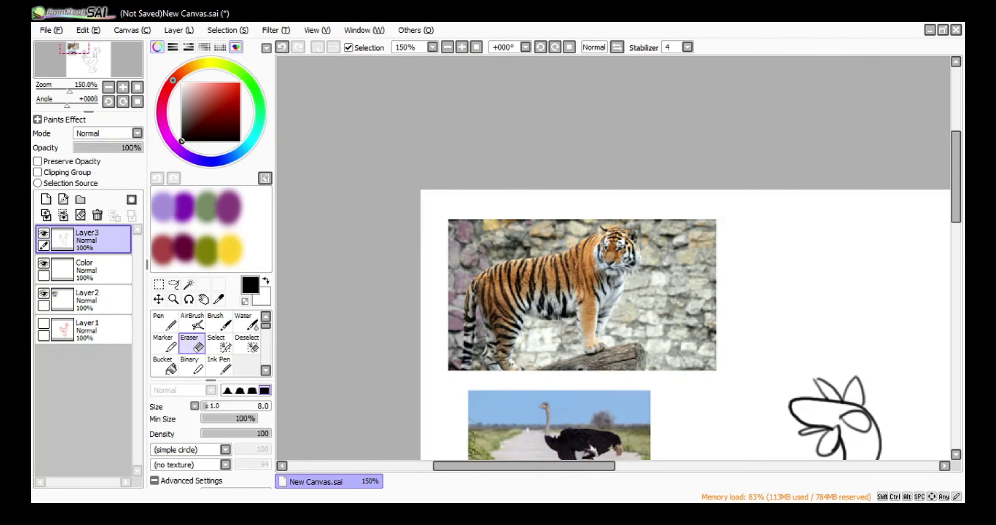
{"action": "key", "text": "alt+Tab"}
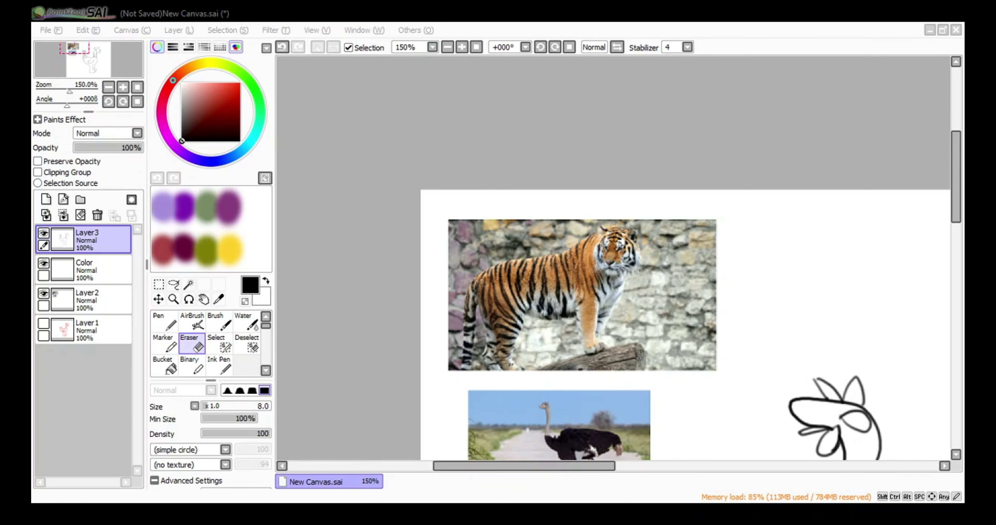
- Try to ink pointed corner markings around the creature's eye on a new layer with the Ink Pen
{"action": "left_click", "coordinate": [610, 363]}
{"action": "key", "text": "Down"}
{"action": "key", "text": "Down"}
{"action": "key", "text": "Down"}
{"action": "key", "text": "Down"}
{"action": "key", "text": "Down"}
{"action": "key", "text": "Down"}
{"action": "key", "text": "Down"}
{"action": "key", "text": "Down"}
{"action": "key", "text": "Down"}
{"action": "key", "text": "Right"}
{"action": "key", "text": "Right"}
{"action": "key", "text": "Right"}
{"action": "key", "text": "Right"}
{"action": "key", "text": "Right"}
{"action": "key", "text": "Right"}
{"action": "key", "text": "Right"}
{"action": "key", "text": "Right"}
{"action": "key", "text": "Right"}
{"action": "key", "text": "Right"}
{"action": "key", "text": "Right"}
{"action": "key", "text": "Right"}
{"action": "key", "text": "Right"}
{"action": "key", "text": "Right"}
{"action": "key", "text": "Right"}
{"action": "key", "text": "Right"}
{"action": "key", "text": "Right"}
{"action": "key", "text": "Right"}
{"action": "key", "text": "Right"}
{"action": "key", "text": "Right"}
{"action": "key", "text": "Up"}
{"action": "key", "text": "Up"}
{"action": "key", "text": "Up"}
{"action": "key", "text": "Up"}
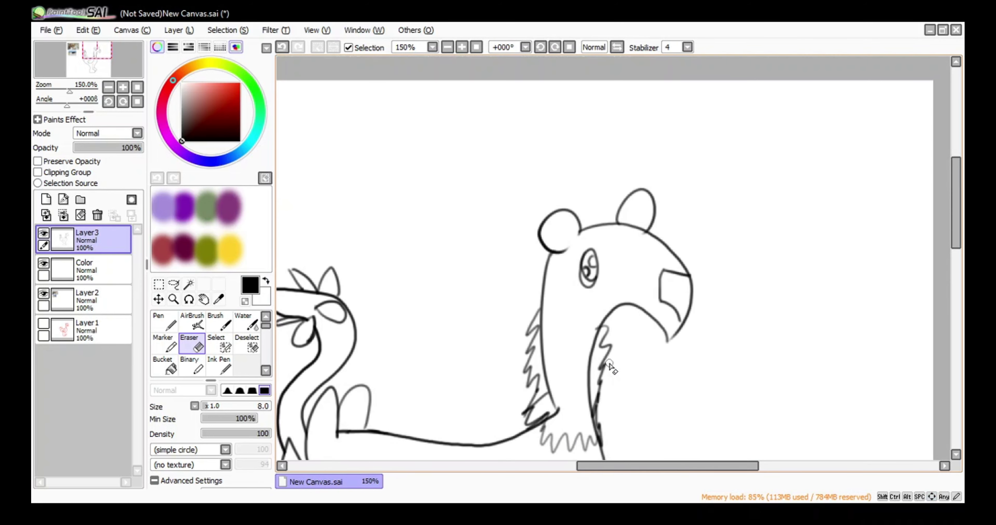
{"action": "key", "text": "ctrl+shift+n"}
{"action": "left_click", "coordinate": [219, 367]}
{"action": "key", "text": "Page_Up"}
{"action": "key", "text": "Page_Up"}
{"action": "key", "text": "Page_Up"}
{"action": "mouse_move", "coordinate": [531, 306]}
{"action": "left_mouse_down"}
{"action": "mouse_move", "coordinate": [512, 332]}
{"action": "mouse_move", "coordinate": [565, 312]}
{"action": "mouse_move", "coordinate": [579, 252]}
{"action": "left_mouse_up"}
{"action": "left_click_drag", "start_coordinate": [542, 315], "coordinate": [588, 276]}
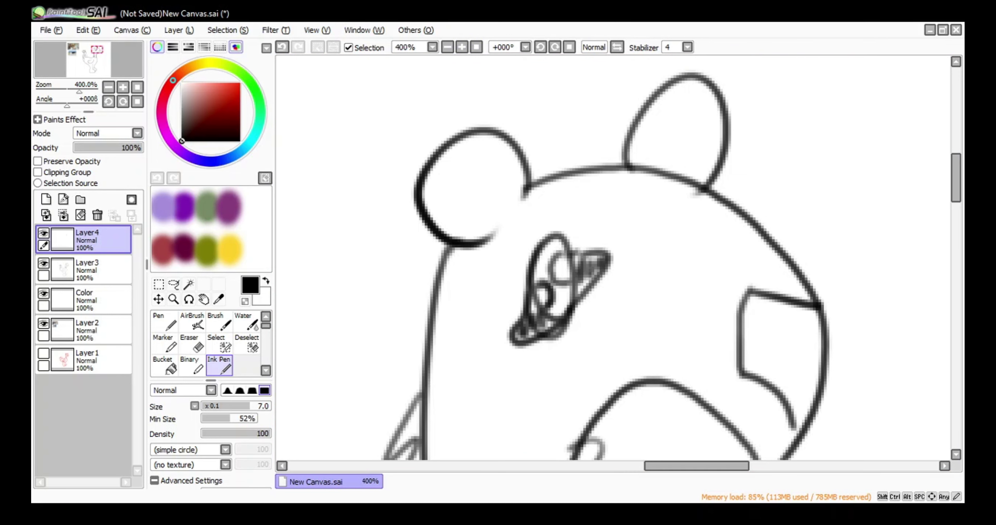
{"action": "left_click", "coordinate": [288, 45]}
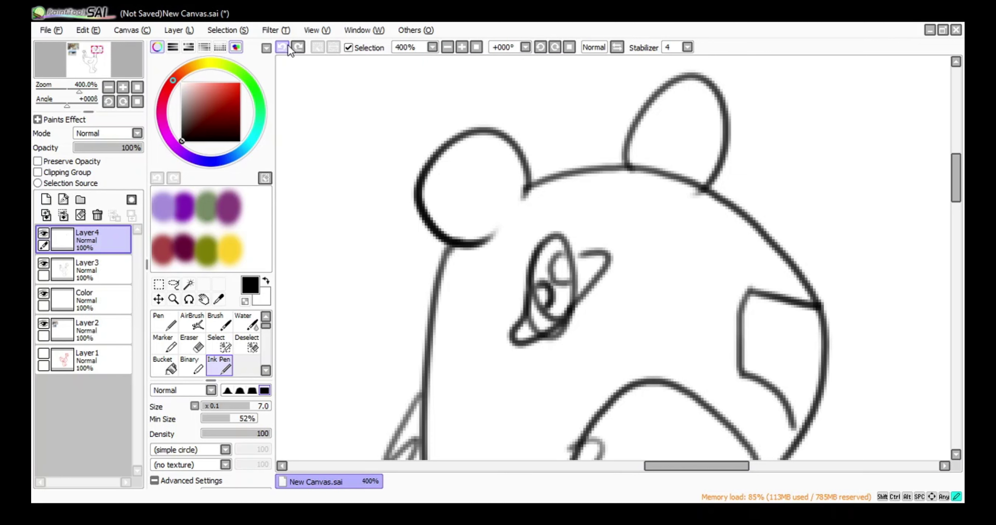
{"action": "left_click", "coordinate": [288, 45]}
{"action": "left_click", "coordinate": [284, 46]}
- Try to erase the back neck line beside the fur spikes on Layer3
{"action": "left_click", "coordinate": [478, 47]}
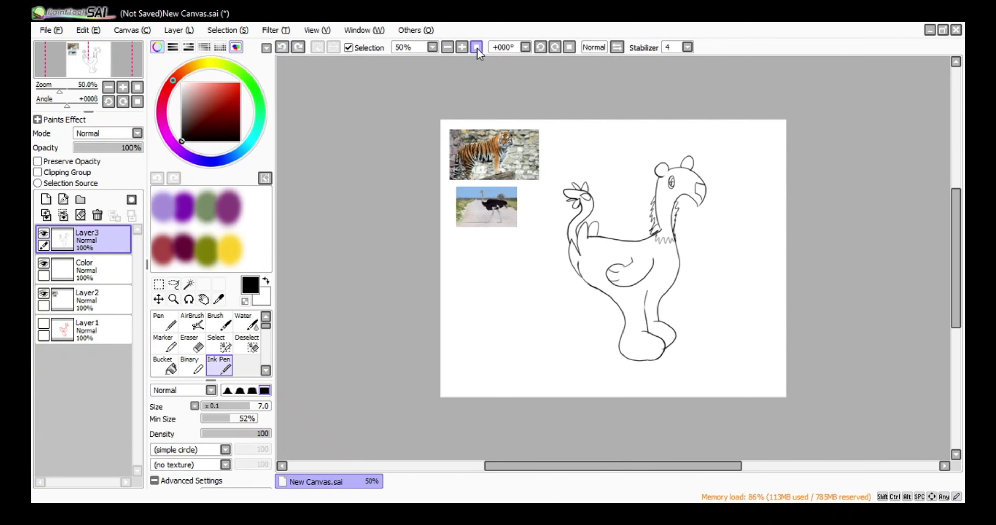
{"action": "left_click", "coordinate": [464, 46]}
{"action": "left_click", "coordinate": [464, 45]}
{"action": "key", "text": "Right"}
{"action": "key", "text": "Right"}
{"action": "key", "text": "Right"}
{"action": "key", "text": "Right"}
{"action": "key", "text": "Right"}
{"action": "key", "text": "Right"}
{"action": "key", "text": "Right"}
{"action": "key", "text": "Up"}
{"action": "key", "text": "Up"}
{"action": "key", "text": "Up"}
{"action": "key", "text": "Up"}
{"action": "key", "text": "Up"}
{"action": "key", "text": "Up"}
{"action": "key", "text": "Up"}
{"action": "key", "text": "Up"}
{"action": "key", "text": "Down"}
{"action": "key", "text": "Up"}
{"action": "key", "text": "Right"}
{"action": "key", "text": "Right"}
{"action": "key", "text": "Right"}
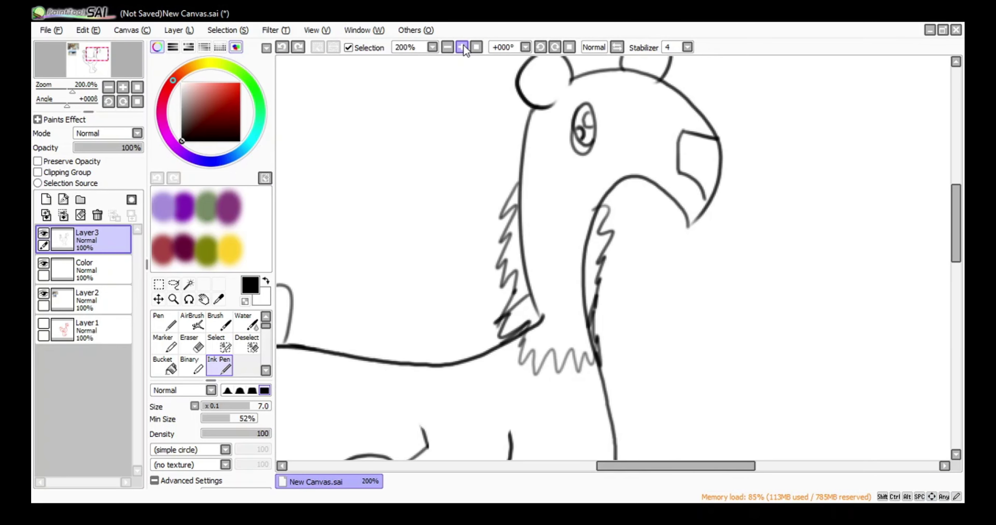
{"action": "left_click", "coordinate": [462, 47]}
{"action": "left_click", "coordinate": [462, 48]}
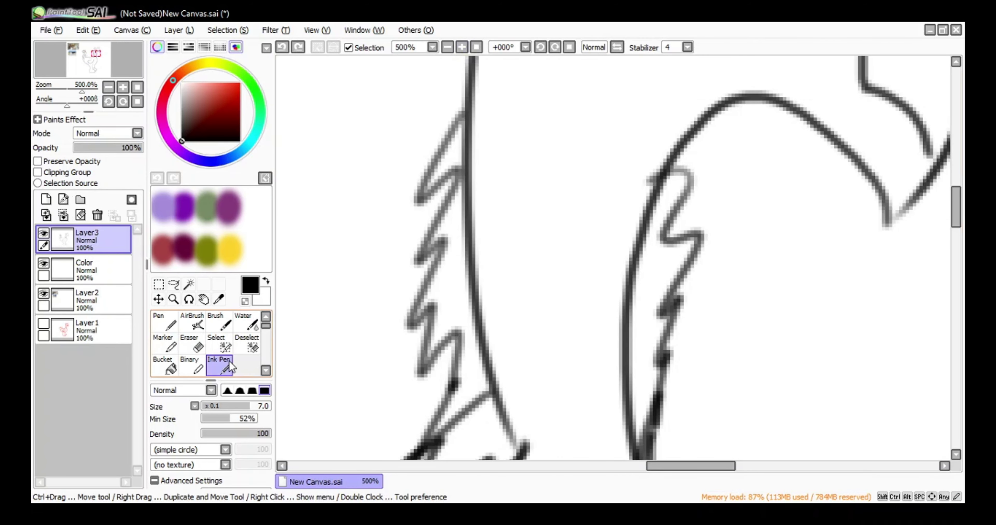
{"action": "key", "text": "e"}
{"action": "left_click_drag", "start_coordinate": [478, 181], "coordinate": [471, 272]}
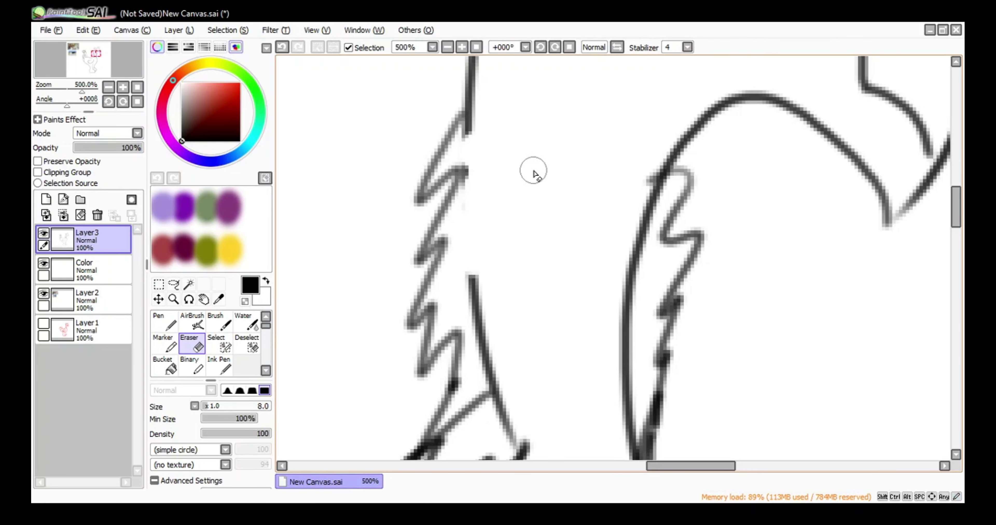
{"action": "key", "text": "ctrl+z"}
{"action": "scroll", "coordinate": [538, 98], "scroll_direction": "down", "scroll_amount": 5}
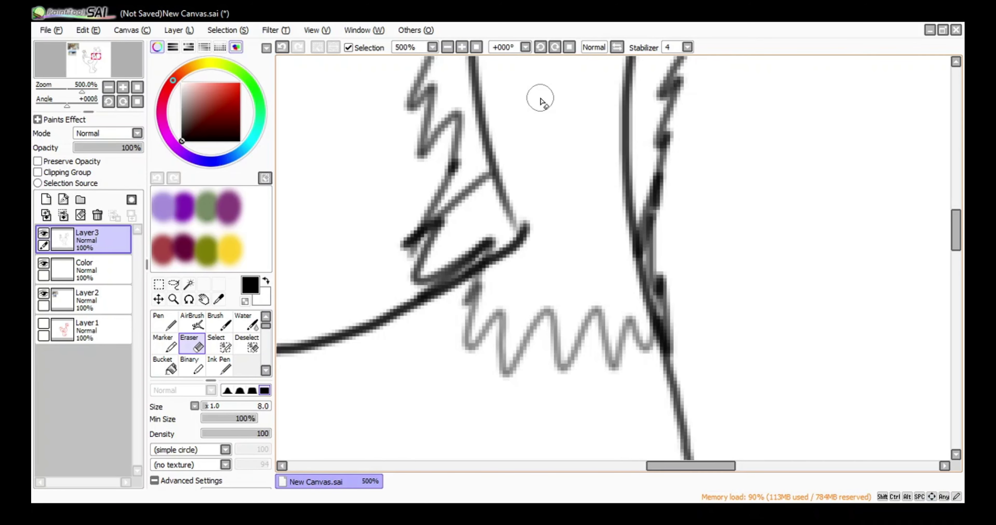
- Add a new layer for the feet, and erase the far foot's line overlapping into the near foot on Layer3
{"action": "left_click", "coordinate": [476, 47]}
{"action": "left_click", "coordinate": [46, 200]}
{"action": "left_click", "coordinate": [219, 365]}
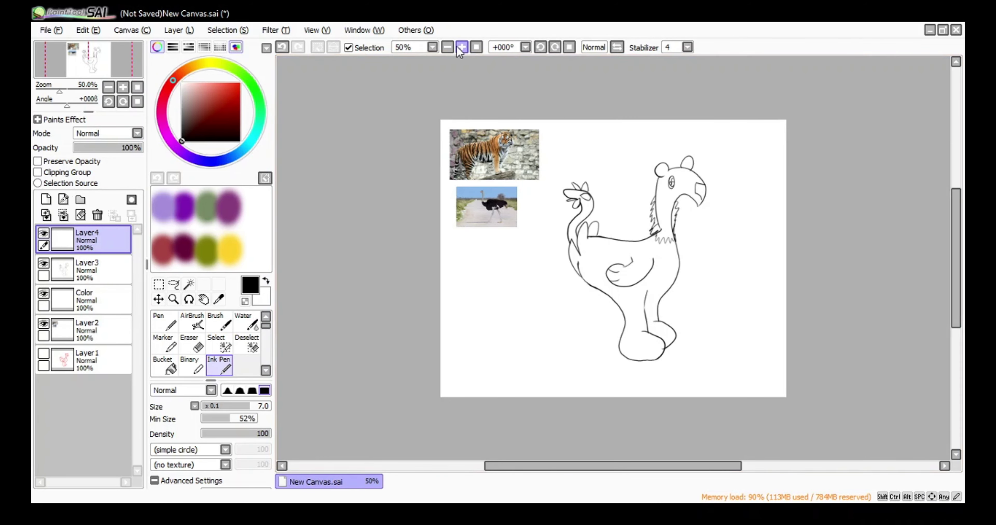
{"action": "left_click", "coordinate": [461, 47]}
{"action": "left_click", "coordinate": [462, 47]}
{"action": "left_click", "coordinate": [462, 47]}
{"action": "left_click", "coordinate": [462, 47]}
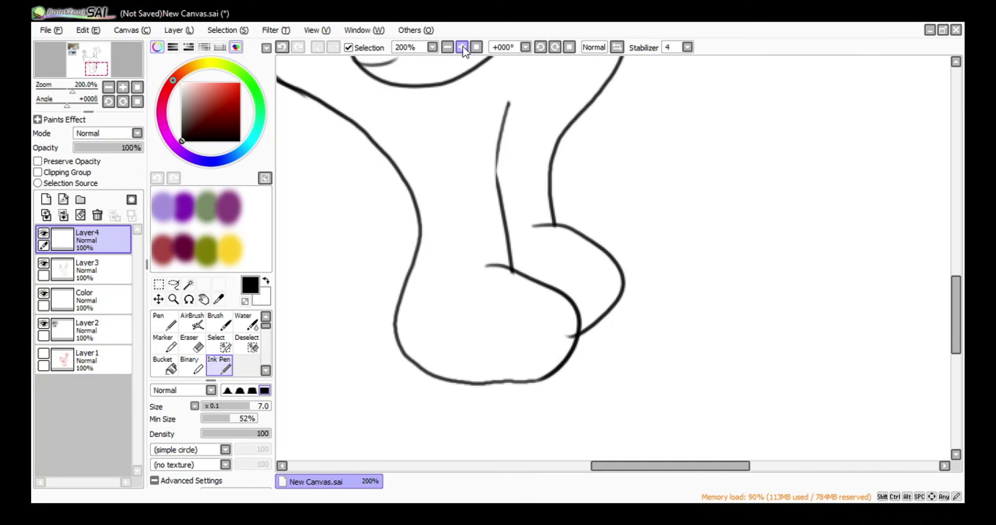
{"action": "left_click", "coordinate": [192, 343]}
{"action": "left_click", "coordinate": [462, 48]}
{"action": "left_click", "coordinate": [462, 48]}
{"action": "left_click", "coordinate": [463, 47]}
{"action": "left_click", "coordinate": [92, 270]}
{"action": "scroll", "coordinate": [402, 407], "scroll_direction": "down", "scroll_amount": 5}
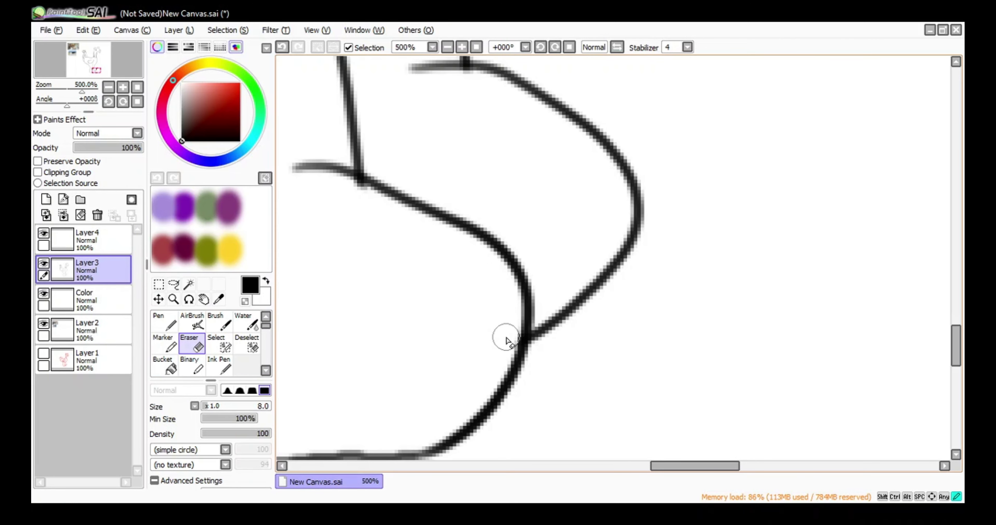
- Draw three pointed, curved claws over the toe end of the near foot on Layer4 with the Ink Pen
{"action": "left_click", "coordinate": [219, 364]}
{"action": "left_click", "coordinate": [87, 239]}
{"action": "left_click", "coordinate": [447, 47]}
{"action": "left_click", "coordinate": [447, 47]}
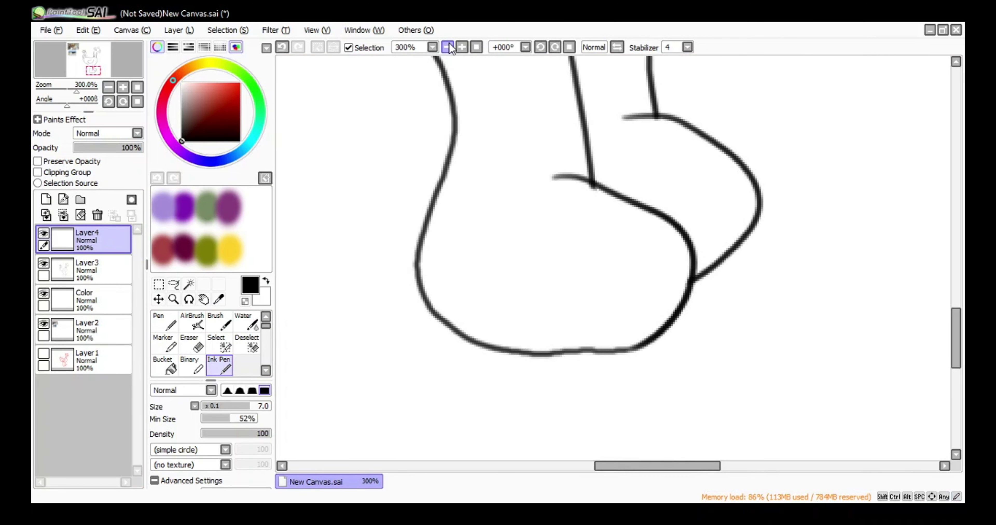
{"action": "left_click_drag", "start_coordinate": [567, 257], "coordinate": [648, 266]}
{"action": "left_click_drag", "start_coordinate": [564, 293], "coordinate": [620, 356]}
{"action": "key", "text": "ctrl+z"}
{"action": "key", "text": "ctrl+z"}
{"action": "left_click_drag", "start_coordinate": [579, 264], "coordinate": [644, 363]}
{"action": "left_click_drag", "start_coordinate": [609, 237], "coordinate": [681, 357]}
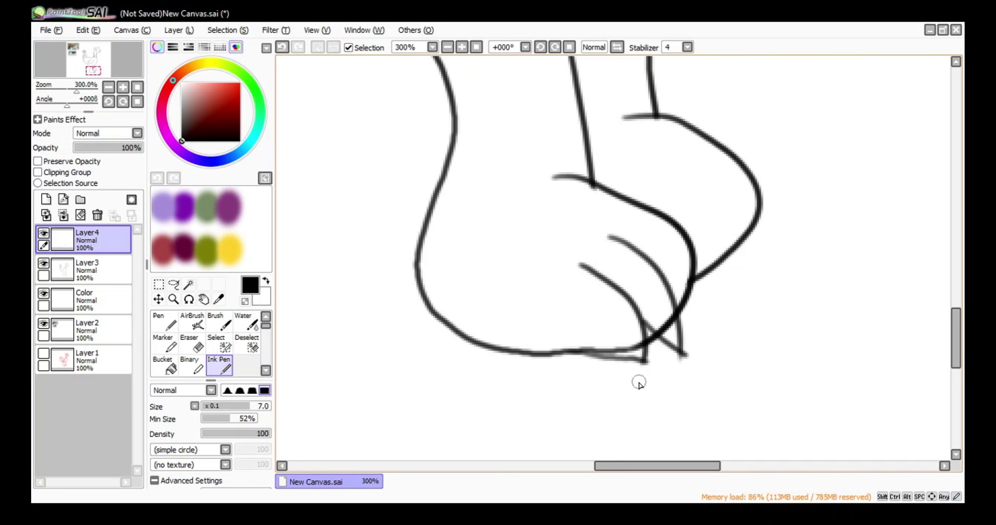
{"action": "left_click_drag", "start_coordinate": [692, 272], "coordinate": [699, 315]}
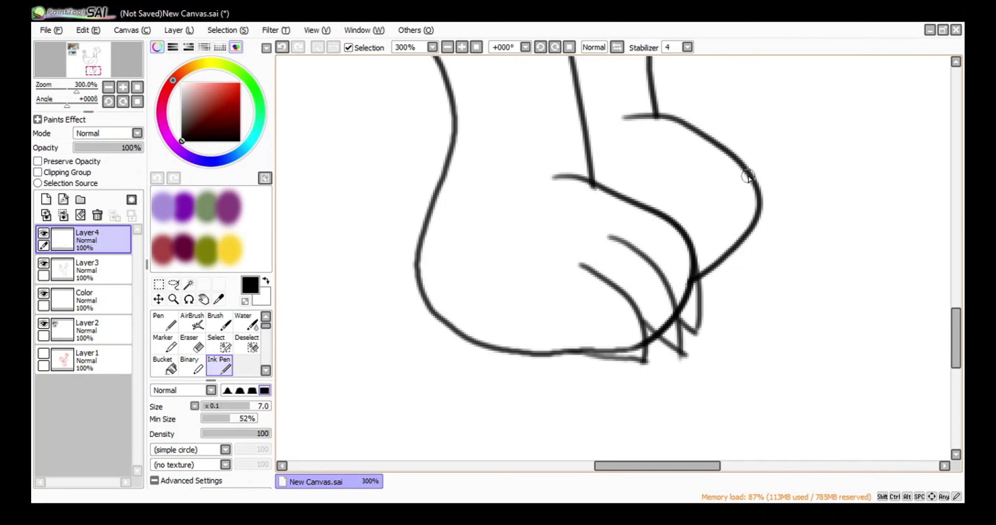
- Draw curved, pointed claws over the toe end of the far foot on Layer4
{"action": "left_click_drag", "start_coordinate": [727, 205], "coordinate": [750, 282]}
{"action": "left_click_drag", "start_coordinate": [679, 207], "coordinate": [715, 277]}
{"action": "left_click_drag", "start_coordinate": [719, 265], "coordinate": [747, 239]}
{"action": "left_click_drag", "start_coordinate": [754, 185], "coordinate": [764, 261]}
{"action": "left_click", "coordinate": [282, 47]}
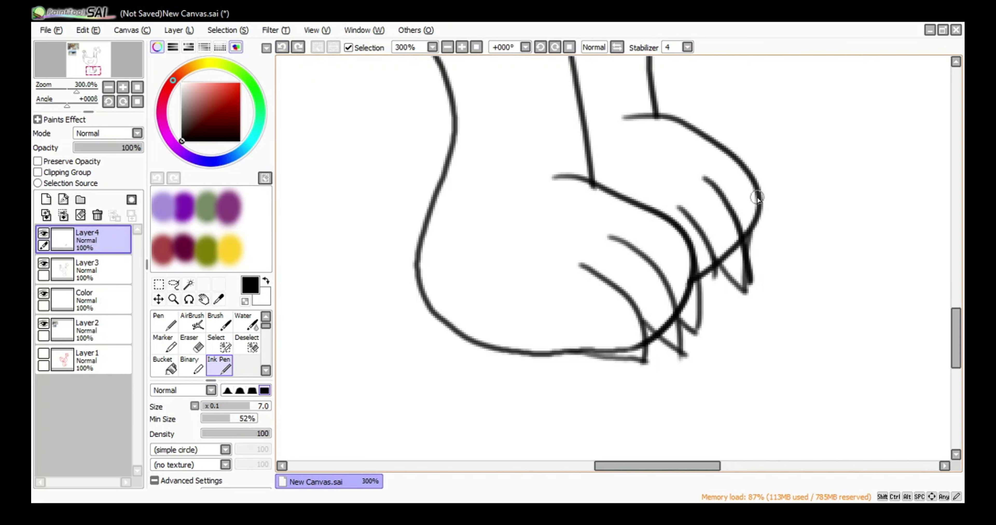
{"action": "left_click_drag", "start_coordinate": [757, 182], "coordinate": [779, 265]}
{"action": "left_click_drag", "start_coordinate": [745, 236], "coordinate": [777, 263]}
{"action": "left_click", "coordinate": [282, 48]}
{"action": "left_click", "coordinate": [282, 47]}
{"action": "left_click", "coordinate": [282, 47]}
{"action": "left_click_drag", "start_coordinate": [756, 196], "coordinate": [774, 271]}
{"action": "left_click_drag", "start_coordinate": [748, 239], "coordinate": [769, 275]}
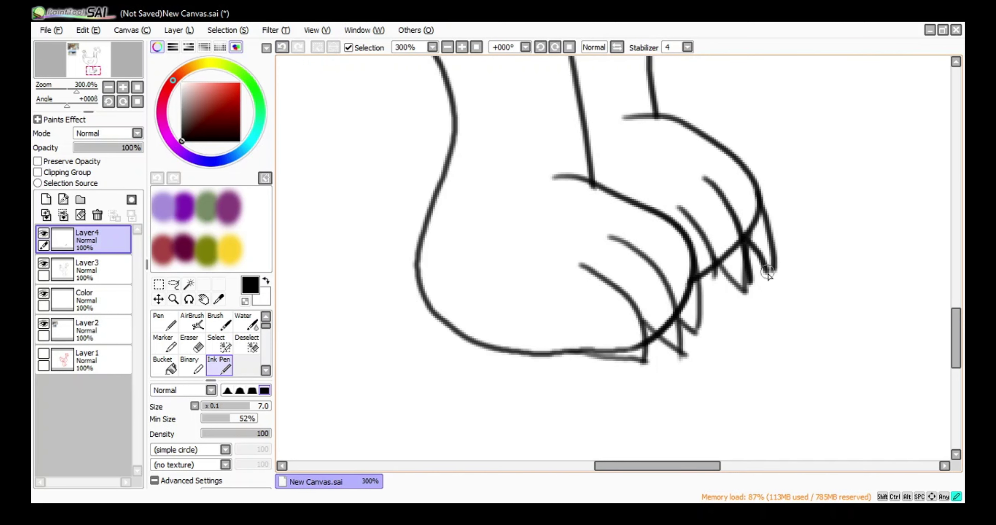
{"action": "left_click", "coordinate": [285, 50]}
{"action": "left_click", "coordinate": [282, 46]}
{"action": "left_click", "coordinate": [298, 47]}
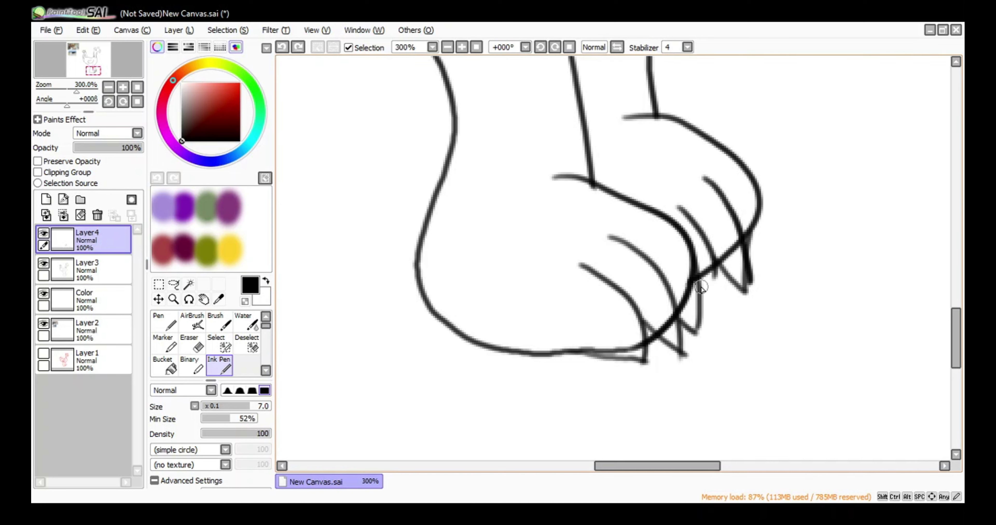
- Hide the claws on Layer4 and add a new layer above it for inking with the Ink Pen
{"action": "key", "text": "e"}
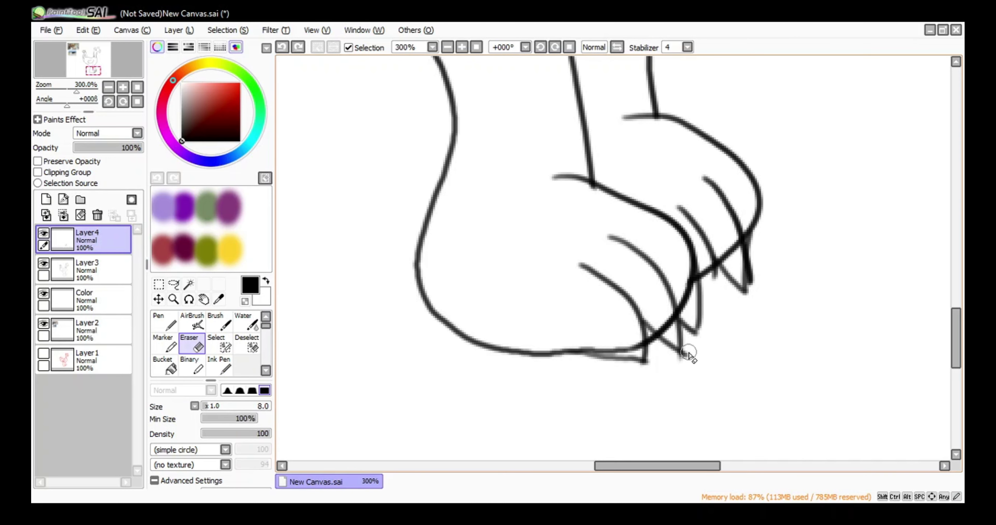
{"action": "left_click", "coordinate": [46, 233]}
{"action": "left_click", "coordinate": [46, 199]}
{"action": "left_click", "coordinate": [219, 365]}
{"action": "left_click_drag", "start_coordinate": [605, 252], "coordinate": [687, 312]}
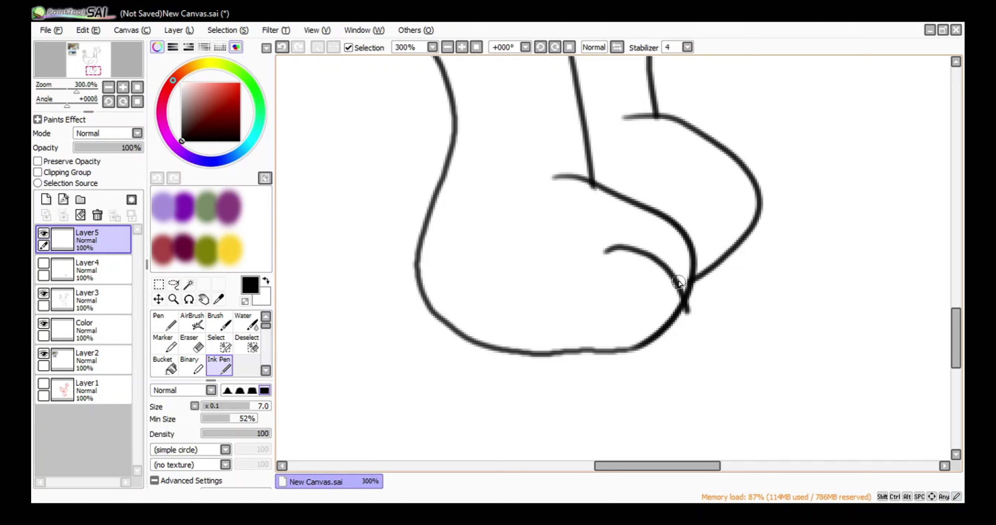
{"action": "left_click_drag", "start_coordinate": [599, 286], "coordinate": [653, 359]}
{"action": "left_click_drag", "start_coordinate": [698, 177], "coordinate": [745, 231]}
{"action": "left_click_drag", "start_coordinate": [687, 212], "coordinate": [723, 258]}
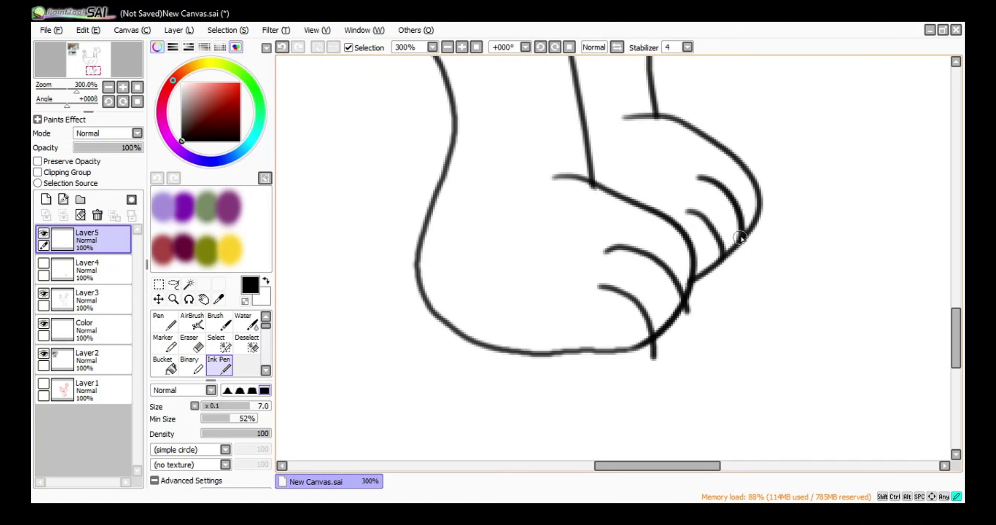
{"action": "key", "text": "ctrl+z"}
{"action": "key", "text": "ctrl+z"}
{"action": "key", "text": "ctrl+z"}
{"action": "key", "text": "ctrl+z"}
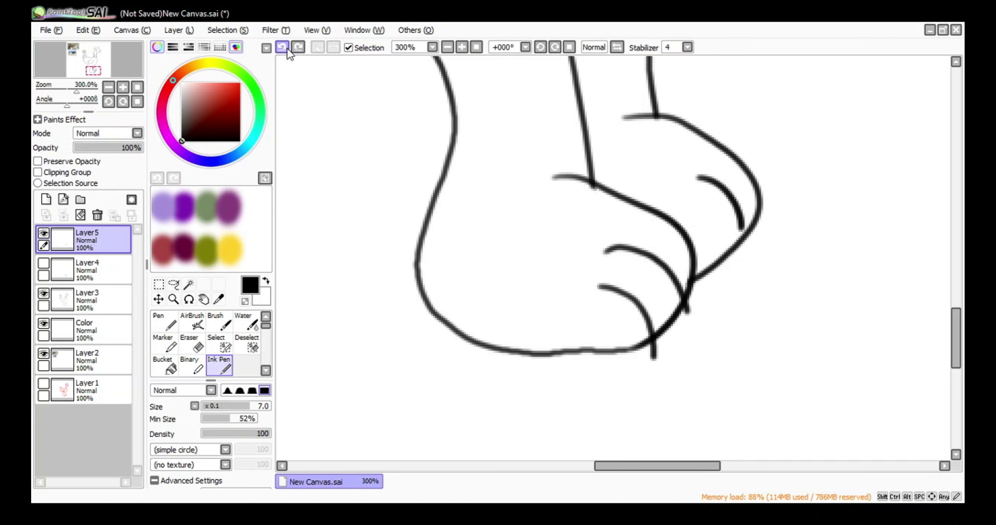
- Draw new, flatter outlines for the far foot and the near foot on Layer5
{"action": "mouse_move", "coordinate": [663, 115]}
{"action": "left_mouse_down"}
{"action": "mouse_move", "coordinate": [780, 202]}
{"action": "mouse_move", "coordinate": [694, 241]}
{"action": "left_mouse_up"}
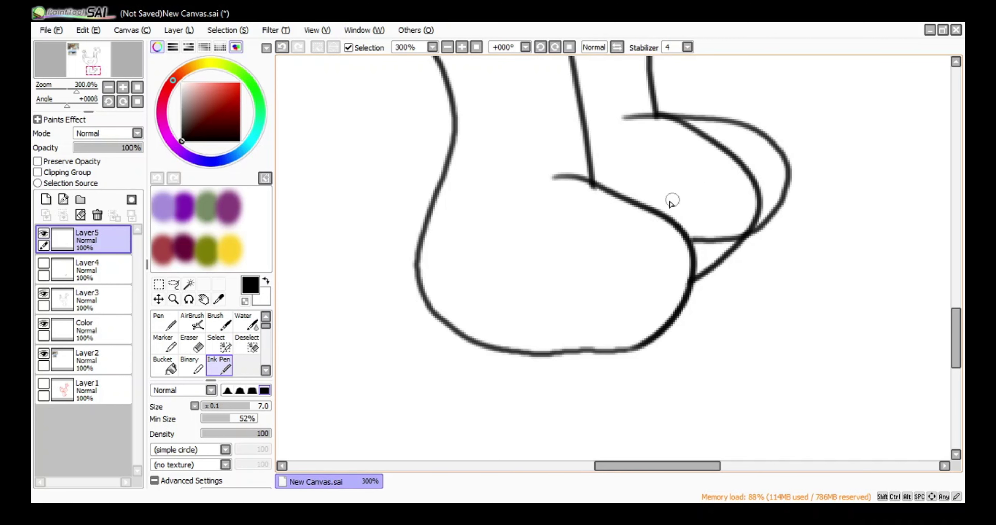
{"action": "mouse_move", "coordinate": [454, 166]}
{"action": "left_mouse_down"}
{"action": "mouse_move", "coordinate": [449, 243]}
{"action": "mouse_move", "coordinate": [638, 305]}
{"action": "mouse_move", "coordinate": [683, 236]}
{"action": "left_mouse_up"}
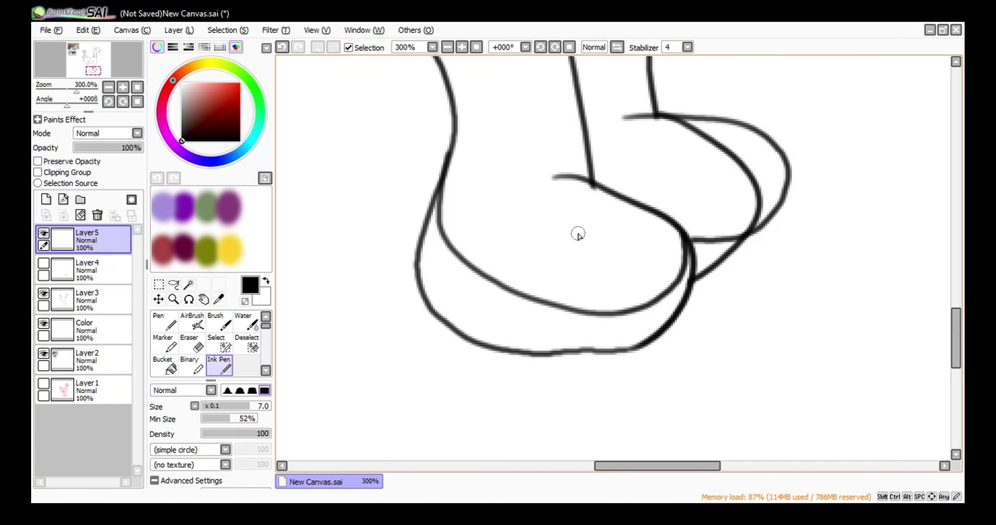
{"action": "left_click", "coordinate": [447, 47]}
{"action": "left_click", "coordinate": [446, 47]}
{"action": "left_click", "coordinate": [447, 48]}
{"action": "left_click", "coordinate": [447, 48]}
- Erase the old outlines of both feet on Layer3 with the Eraser enlarged to size 14
{"action": "left_click", "coordinate": [92, 301]}
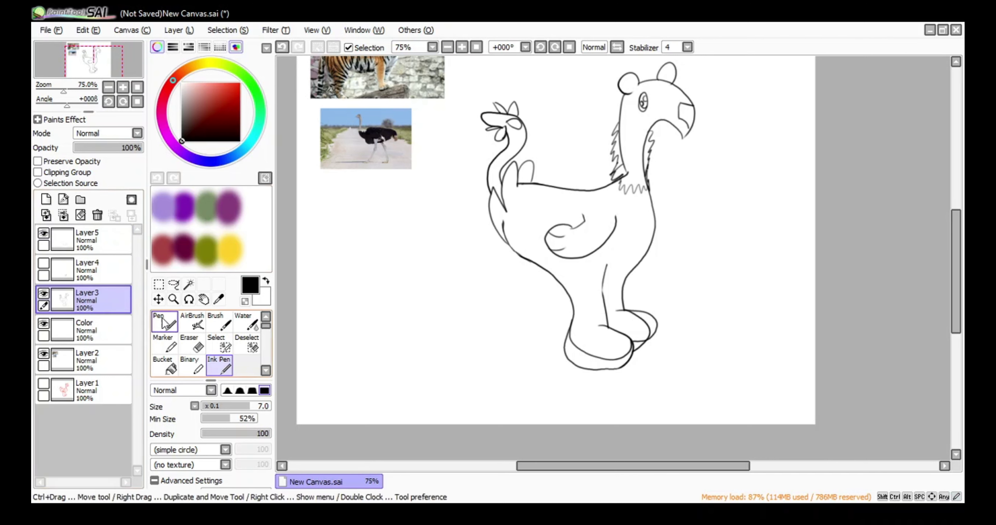
{"action": "left_click", "coordinate": [192, 343]}
{"action": "left_click", "coordinate": [462, 47]}
{"action": "left_click", "coordinate": [462, 47]}
{"action": "left_click", "coordinate": [462, 48]}
{"action": "left_click", "coordinate": [462, 47]}
{"action": "scroll", "coordinate": [453, 126], "scroll_direction": "down", "scroll_amount": 5}
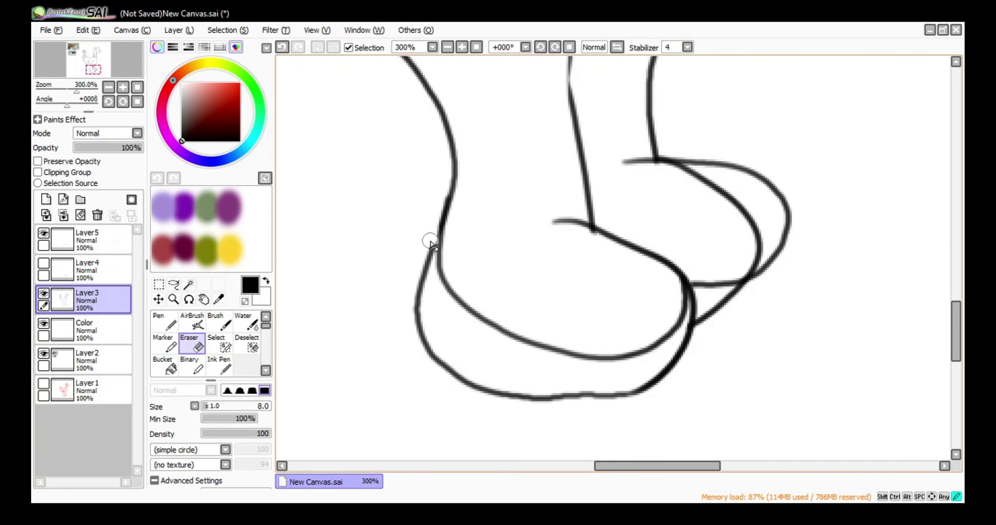
{"action": "key", "text": "bracketright"}
{"action": "key", "text": "bracketright"}
{"action": "key", "text": "bracketright"}
{"action": "key", "text": "bracketright"}
{"action": "mouse_move", "coordinate": [430, 242]}
{"action": "left_mouse_down"}
{"action": "mouse_move", "coordinate": [417, 307]}
{"action": "mouse_move", "coordinate": [433, 361]}
{"action": "mouse_move", "coordinate": [649, 386]}
{"action": "mouse_move", "coordinate": [691, 329]}
{"action": "mouse_move", "coordinate": [703, 263]}
{"action": "mouse_move", "coordinate": [734, 292]}
{"action": "mouse_move", "coordinate": [692, 177]}
{"action": "left_mouse_up"}
- Add a new layer and draw two curved toe lines on each foot with the Ink Pen
{"action": "left_click", "coordinate": [46, 200]}
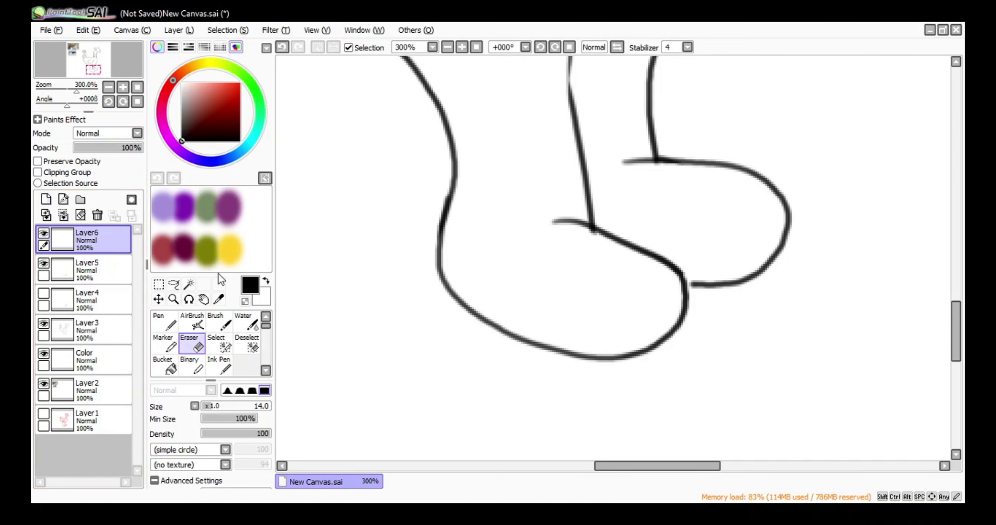
{"action": "left_click", "coordinate": [219, 364]}
{"action": "left_click_drag", "start_coordinate": [695, 240], "coordinate": [759, 276]}
{"action": "left_click_drag", "start_coordinate": [714, 194], "coordinate": [787, 245]}
{"action": "left_click_drag", "start_coordinate": [609, 282], "coordinate": [686, 311]}
{"action": "left_click_drag", "start_coordinate": [595, 307], "coordinate": [648, 349]}
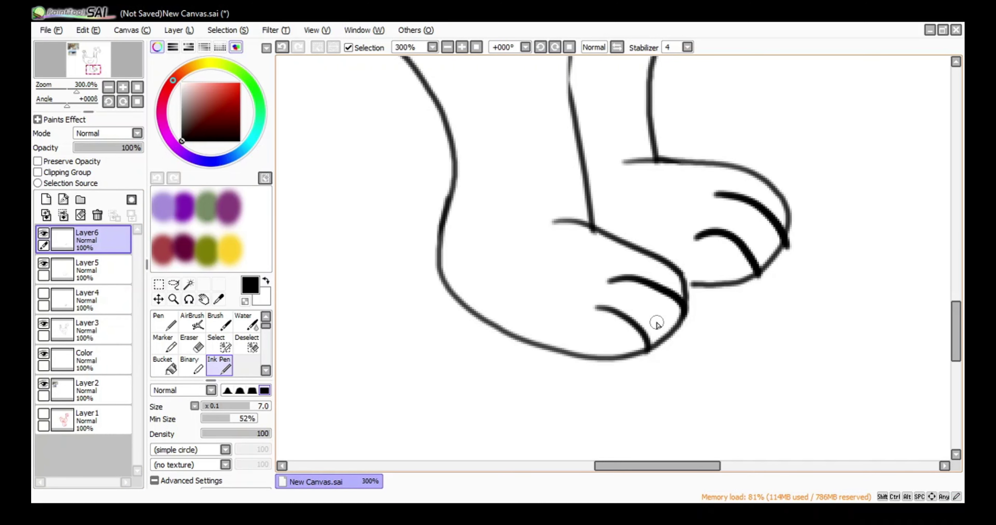
- On the Color layer, sample the tiger's orange and paint a swatch of it below the ostrich photo
{"action": "scroll", "coordinate": [656, 323], "scroll_direction": "up", "scroll_amount": 3}
{"action": "scroll", "coordinate": [656, 324], "scroll_direction": "up", "scroll_amount": 15}
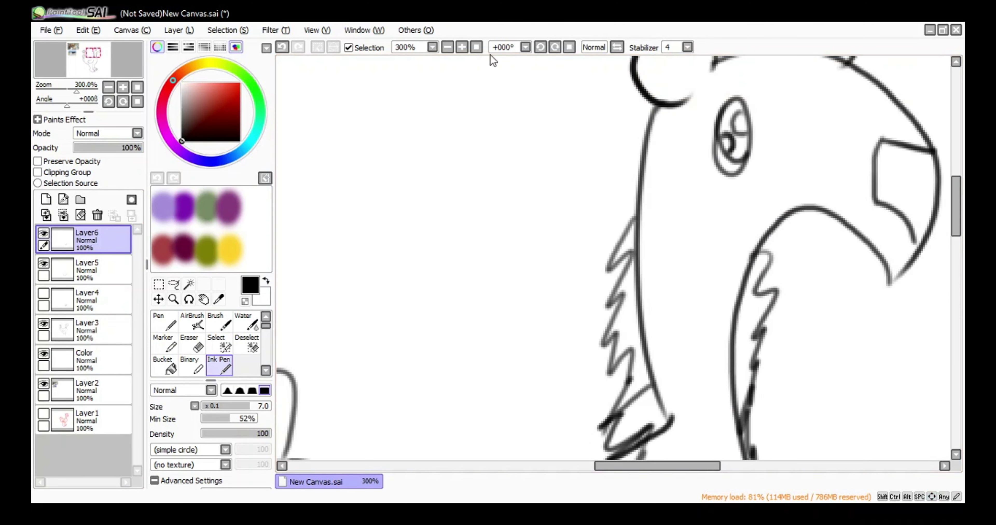
{"action": "left_click", "coordinate": [476, 47]}
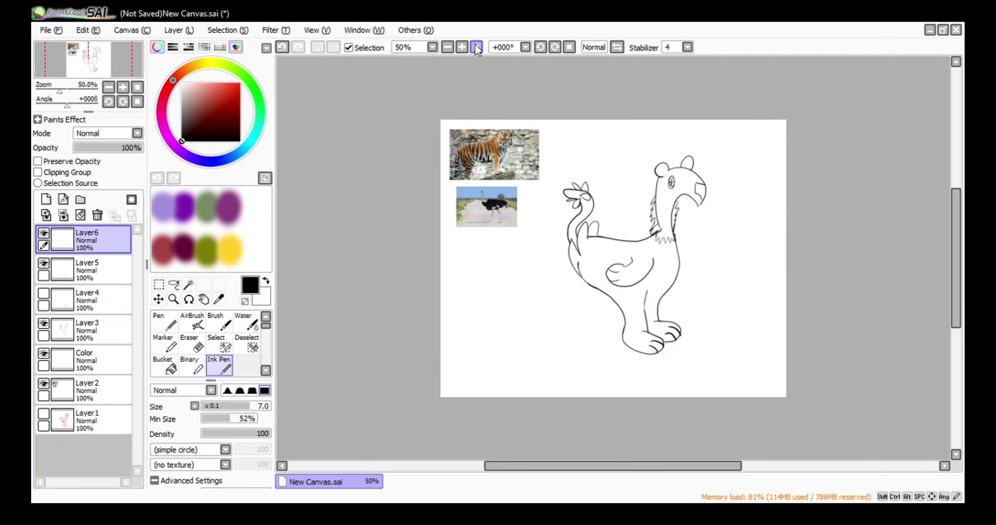
{"action": "left_click", "coordinate": [89, 360]}
{"action": "left_click", "coordinate": [219, 300]}
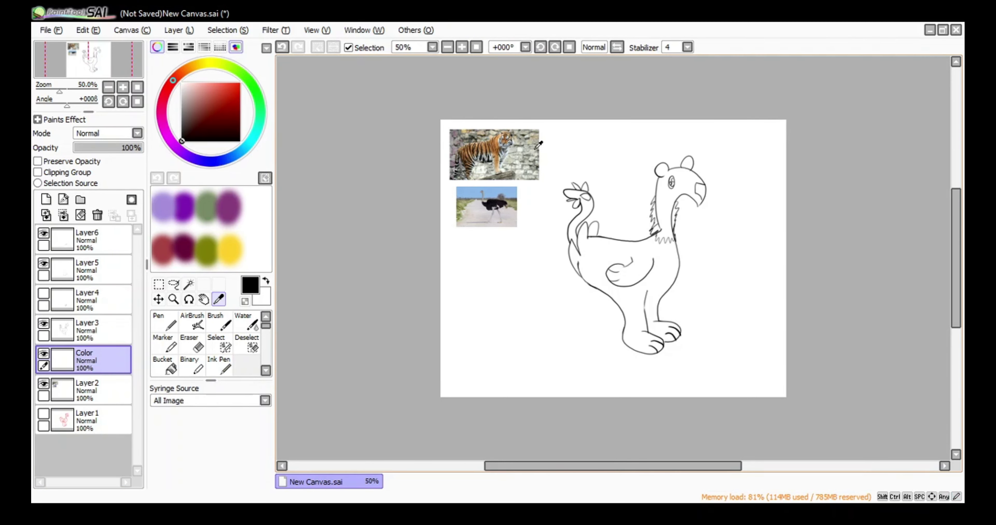
{"action": "left_click", "coordinate": [535, 141]}
{"action": "left_click", "coordinate": [175, 330]}
{"action": "left_click", "coordinate": [463, 258]}
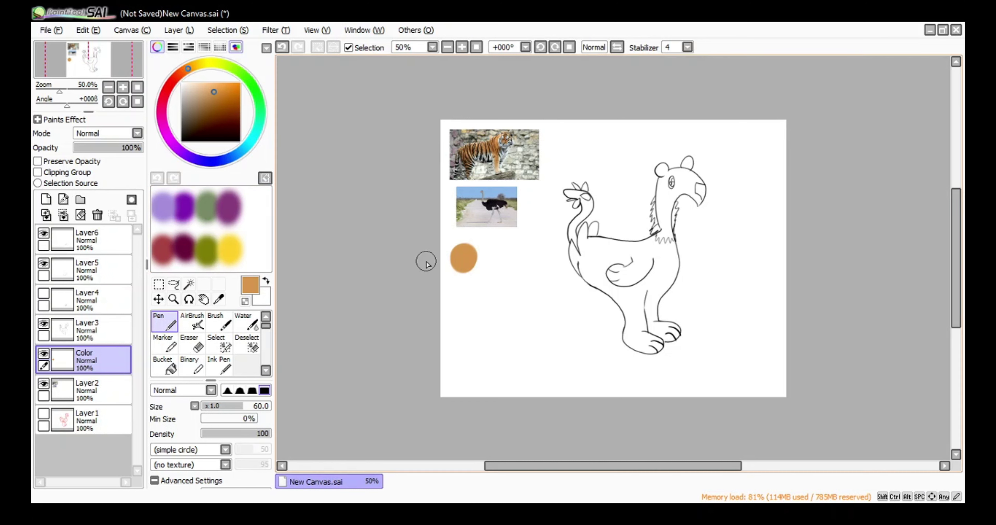
- Sample the ostrich's black plumage and paint a swatch of it below the orange one with the Pen
{"action": "key", "text": "alt"}
{"action": "left_click", "coordinate": [498, 201]}
{"action": "left_click", "coordinate": [168, 325]}
{"action": "left_click_drag", "start_coordinate": [458, 292], "coordinate": [459, 304]}
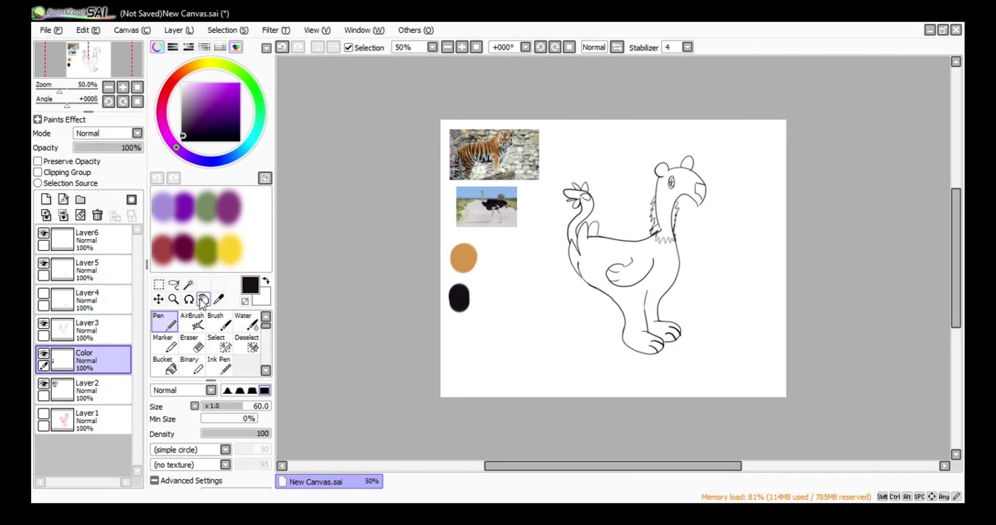
- Sample the pale fur on the tiger's chest and paint a swatch of it beside the orange one
{"action": "left_click", "coordinate": [217, 300]}
{"action": "left_click", "coordinate": [465, 47]}
{"action": "left_click", "coordinate": [462, 47]}
{"action": "left_click", "coordinate": [441, 111]}
{"action": "key", "text": "alt"}
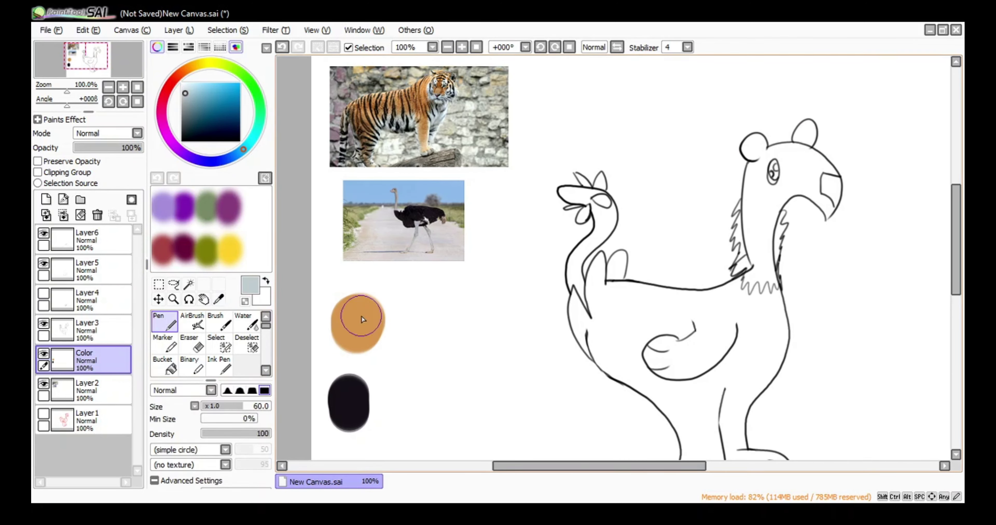
{"action": "left_click", "coordinate": [413, 328]}
- Add a new layer above Layer6 at the top of the layer stack
{"action": "left_click", "coordinate": [93, 239]}
{"action": "left_click", "coordinate": [46, 199]}
{"action": "left_click", "coordinate": [89, 365]}
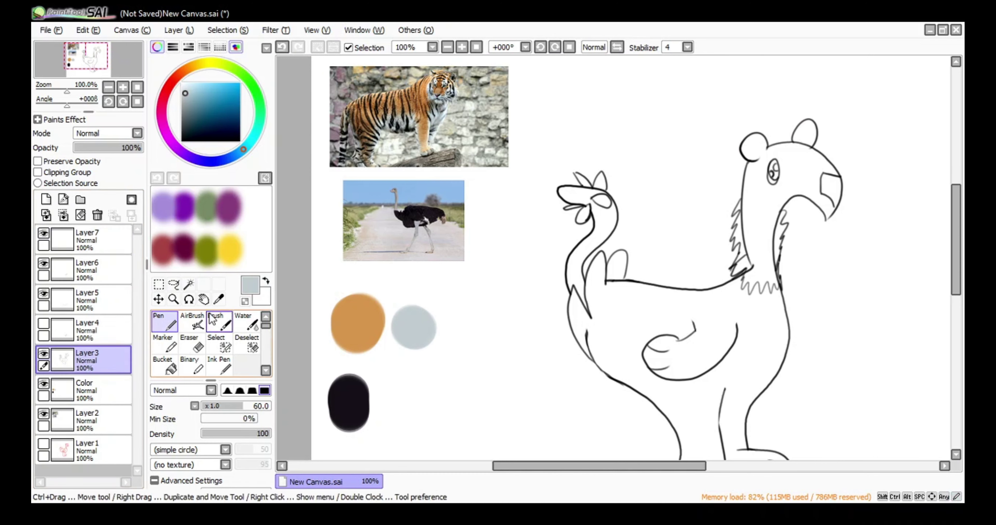
- On Layer6, erase the stray line end at the tip of the far foot with the Eraser
{"action": "key", "text": "Down"}
{"action": "left_click", "coordinate": [93, 269]}
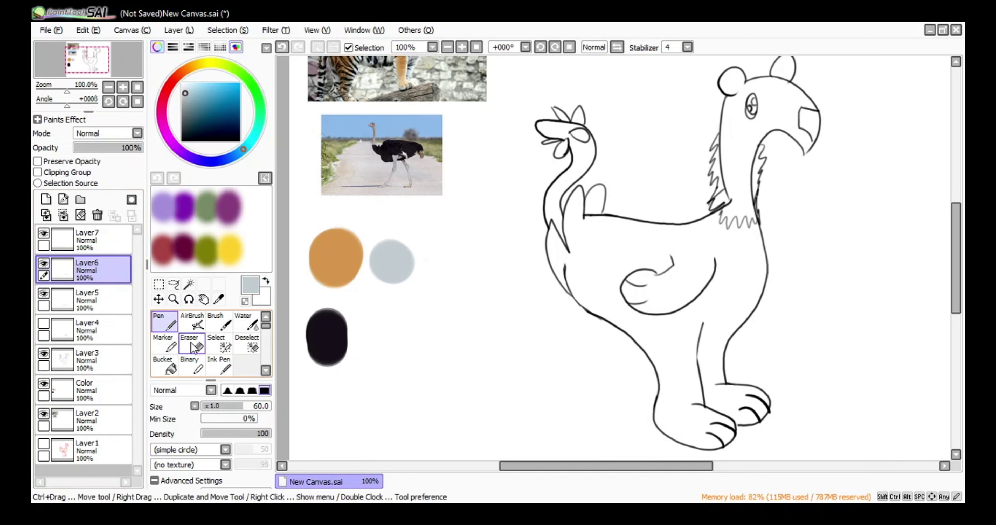
{"action": "left_click", "coordinate": [192, 343]}
{"action": "left_click", "coordinate": [462, 47]}
{"action": "key", "text": "Right"}
{"action": "key", "text": "Right"}
{"action": "key", "text": "Right"}
{"action": "key", "text": "Right"}
{"action": "key", "text": "Down"}
{"action": "key", "text": "Down"}
{"action": "key", "text": "Down"}
{"action": "key", "text": "Down"}
{"action": "key", "text": "Down"}
{"action": "left_click_drag", "start_coordinate": [738, 225], "coordinate": [745, 217]}
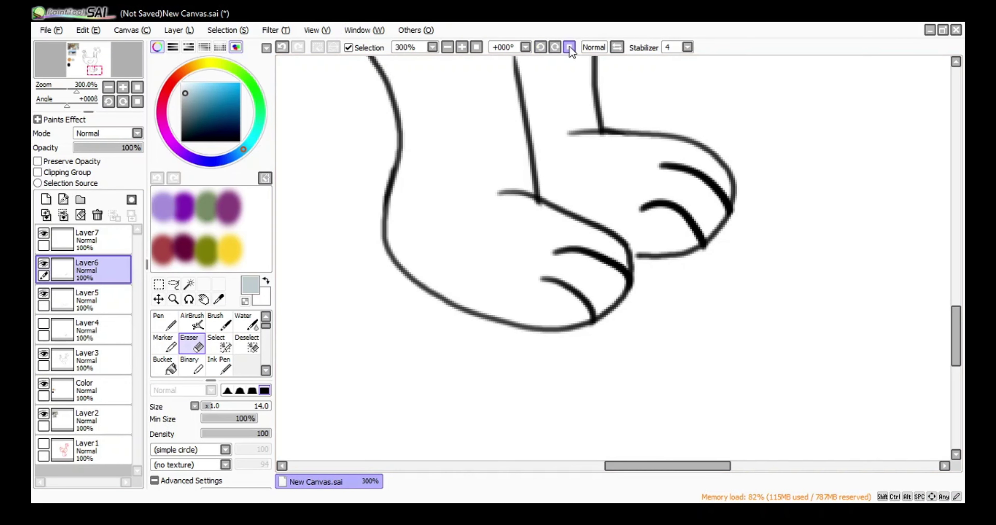
{"action": "left_click", "coordinate": [477, 47]}
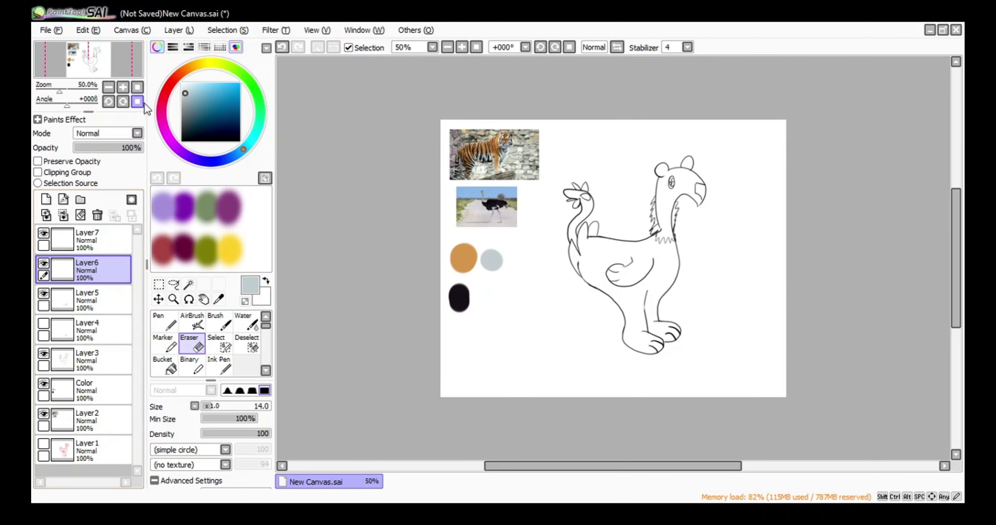
- Merge the foot-line layers above Layer3 down into the main line art
{"action": "left_click", "coordinate": [97, 215]}
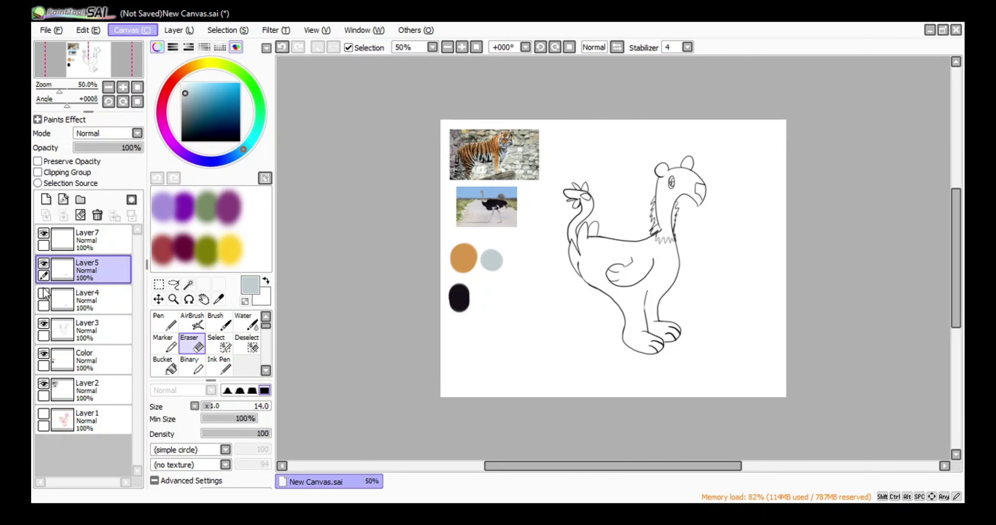
{"action": "left_click", "coordinate": [97, 216]}
{"action": "left_click", "coordinate": [97, 216]}
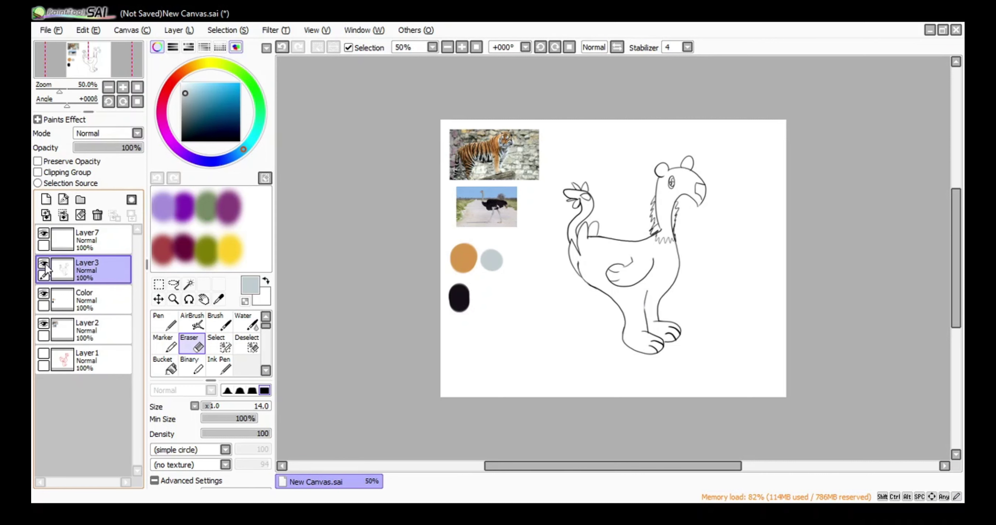
- Sample the orange swatch as the drawing colour and move the Layer3 line art above Layer7
{"action": "left_click", "coordinate": [87, 240]}
{"action": "key", "text": "ctrl+t"}
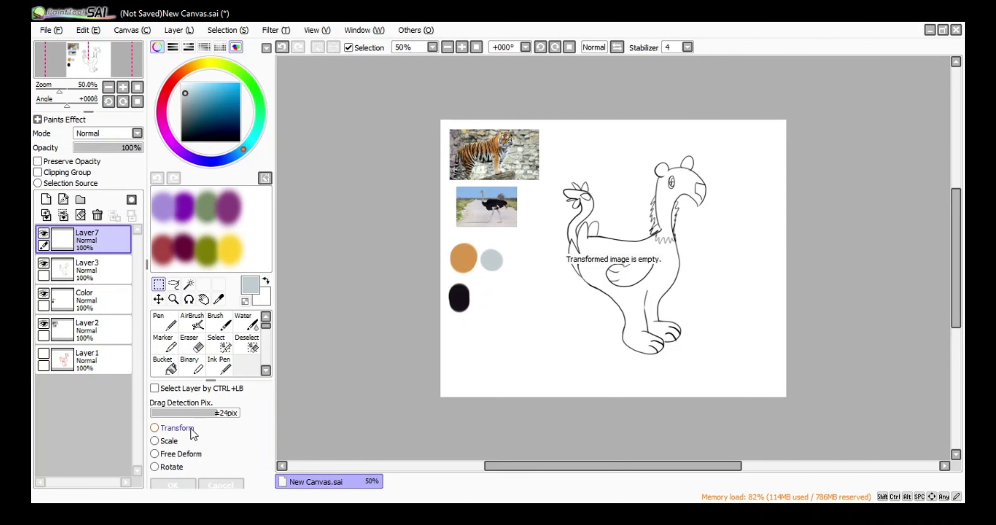
{"action": "left_click", "coordinate": [219, 300]}
{"action": "left_click", "coordinate": [465, 255]}
{"action": "left_click", "coordinate": [189, 284]}
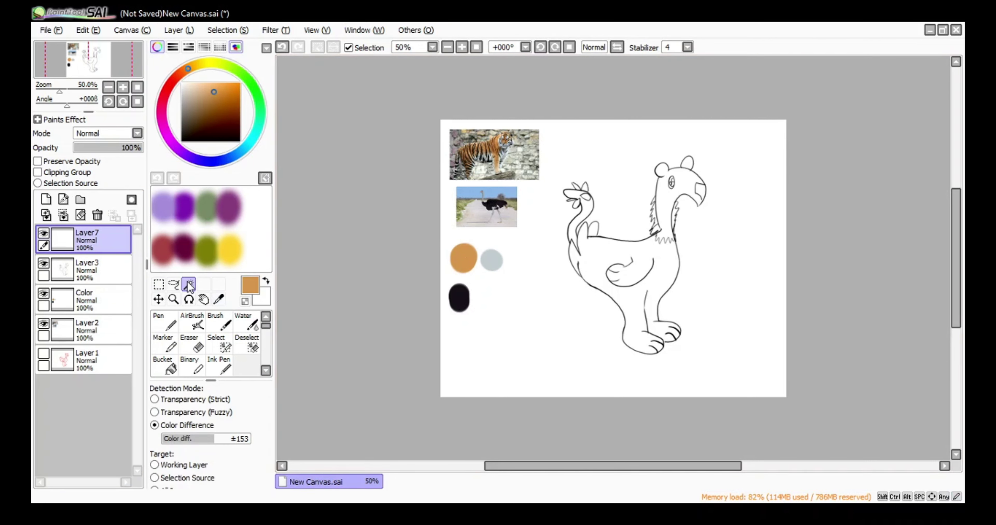
{"action": "left_click_drag", "start_coordinate": [87, 270], "coordinate": [112, 240]}
- Sample the pale grey swatch, select the tail's interior on Layer3 with the Magic Wand, and make Layer7 active
{"action": "left_click", "coordinate": [597, 259]}
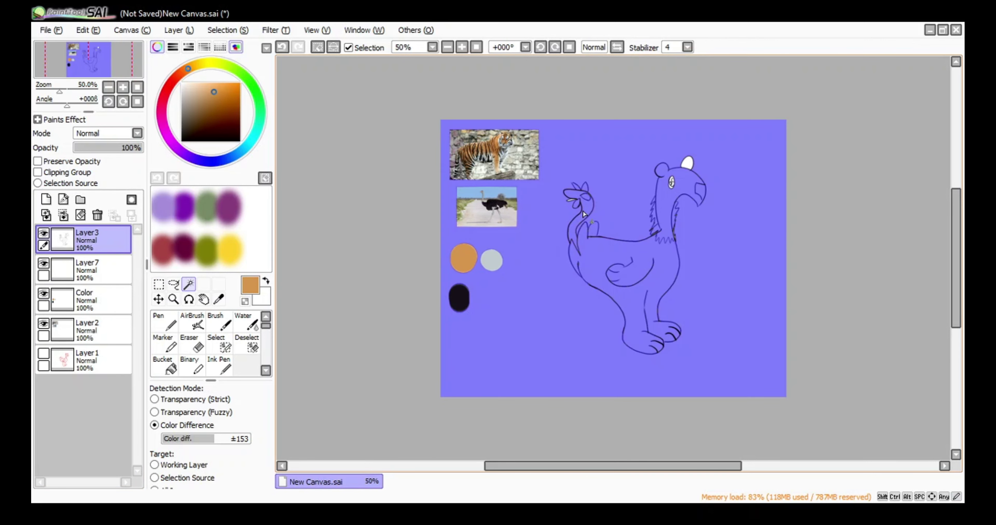
{"action": "key", "text": "ctrl+z"}
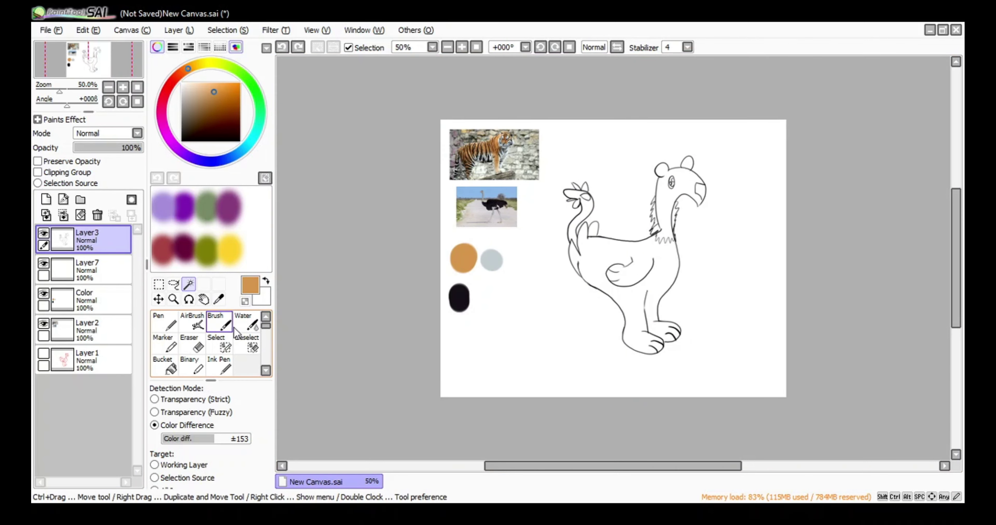
{"action": "left_click", "coordinate": [219, 300]}
{"action": "left_click", "coordinate": [491, 260]}
{"action": "left_click", "coordinate": [188, 284]}
{"action": "left_click", "coordinate": [588, 210]}
{"action": "left_click", "coordinate": [668, 204]}
{"action": "left_click", "coordinate": [283, 47]}
{"action": "left_click", "coordinate": [462, 47]}
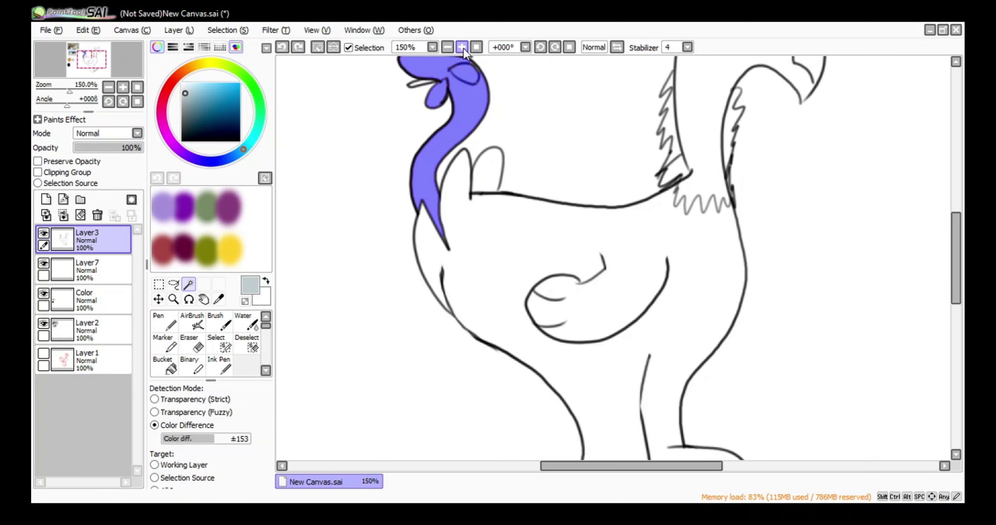
{"action": "left_click", "coordinate": [89, 275]}
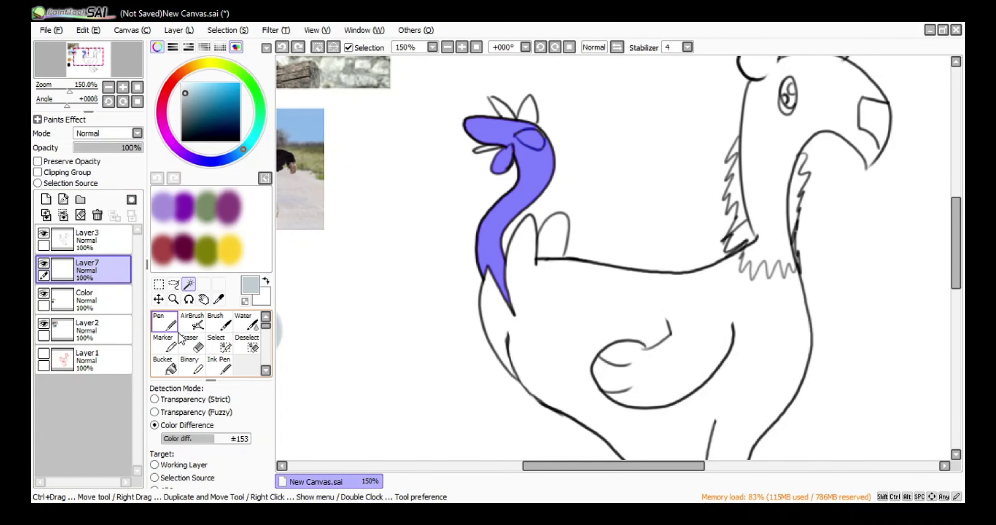
- Try filling the selected tail with pale grey using the Bucket, and clear the selection
{"action": "left_click", "coordinate": [162, 365]}
{"action": "left_click", "coordinate": [530, 181]}
{"action": "left_click", "coordinate": [159, 285]}
{"action": "left_click", "coordinate": [398, 329]}
- Undo the deselection and the pale grey fill of the tail
{"action": "left_click_drag", "start_coordinate": [615, 466], "coordinate": [572, 466]}
{"action": "scroll", "coordinate": [317, 171], "scroll_direction": "down", "scroll_amount": 2}
{"action": "scroll", "coordinate": [316, 173], "scroll_direction": "up", "scroll_amount": 10}
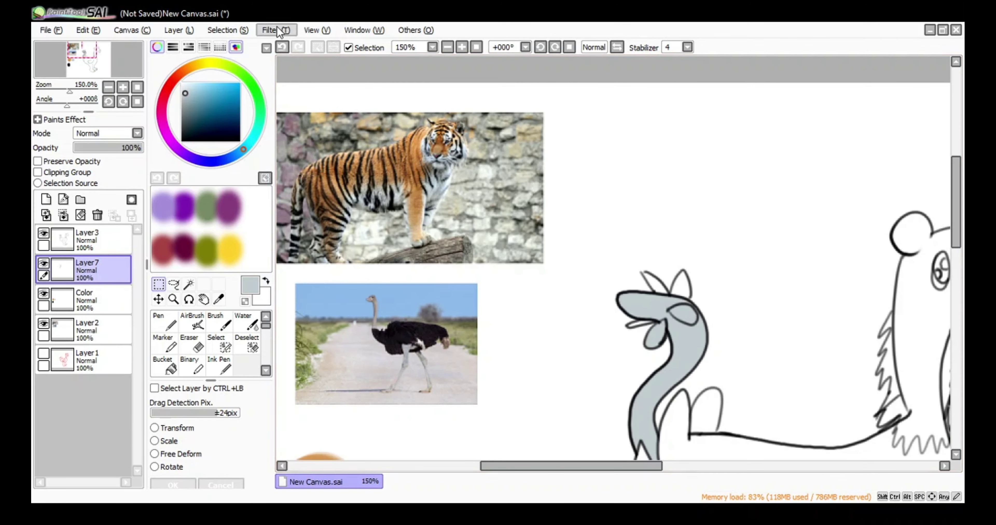
{"action": "left_click", "coordinate": [282, 47]}
{"action": "left_click", "coordinate": [282, 48]}
- Sample the orange swatch, fill the selected tail with it on Layer7 using the Bucket, and deselect
{"action": "scroll", "coordinate": [282, 51], "scroll_direction": "down", "scroll_amount": 7}
{"action": "left_click", "coordinate": [216, 303]}
{"action": "left_click", "coordinate": [310, 334]}
{"action": "left_click", "coordinate": [162, 371]}
{"action": "left_click", "coordinate": [657, 232]}
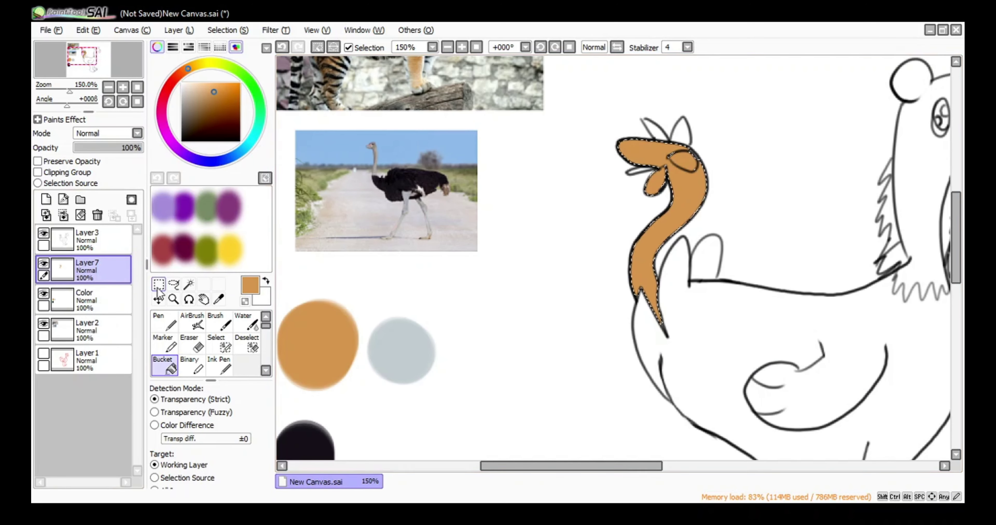
{"action": "left_click", "coordinate": [159, 285]}
{"action": "left_click", "coordinate": [371, 288]}
- Sample the pale grey swatch and ready the Brush for coloring the feathers at the tail tip
{"action": "left_click", "coordinate": [188, 285]}
{"action": "left_click", "coordinate": [219, 300]}
{"action": "left_click", "coordinate": [402, 349]}
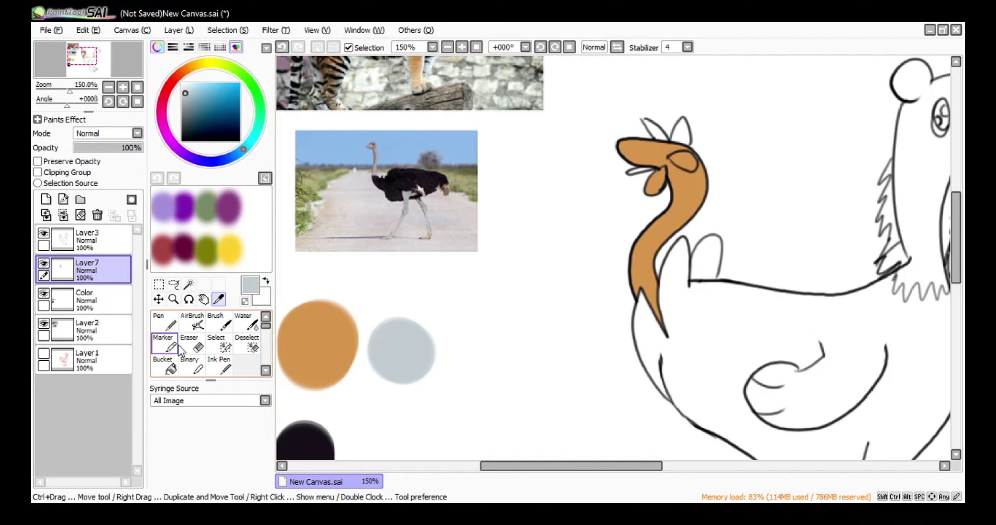
{"action": "left_click", "coordinate": [164, 323]}
{"action": "left_click", "coordinate": [218, 322]}
{"action": "left_click", "coordinate": [463, 49]}
{"action": "left_click", "coordinate": [463, 49]}
{"action": "left_click", "coordinate": [463, 49]}
{"action": "left_click", "coordinate": [464, 49]}
{"action": "key", "text": "Right"}
{"action": "key", "text": "Right"}
{"action": "key", "text": "Right"}
{"action": "key", "text": "Right"}
{"action": "key", "text": "Right"}
{"action": "key", "text": "Right"}
{"action": "key", "text": "Right"}
{"action": "key", "text": "Right"}
{"action": "key", "text": "Up"}
{"action": "key", "text": "Up"}
{"action": "key", "text": "Up"}
{"action": "key", "text": "Up"}
{"action": "key", "text": "Up"}
{"action": "key", "text": "Up"}
{"action": "key", "text": "Up"}
{"action": "key", "text": "Up"}
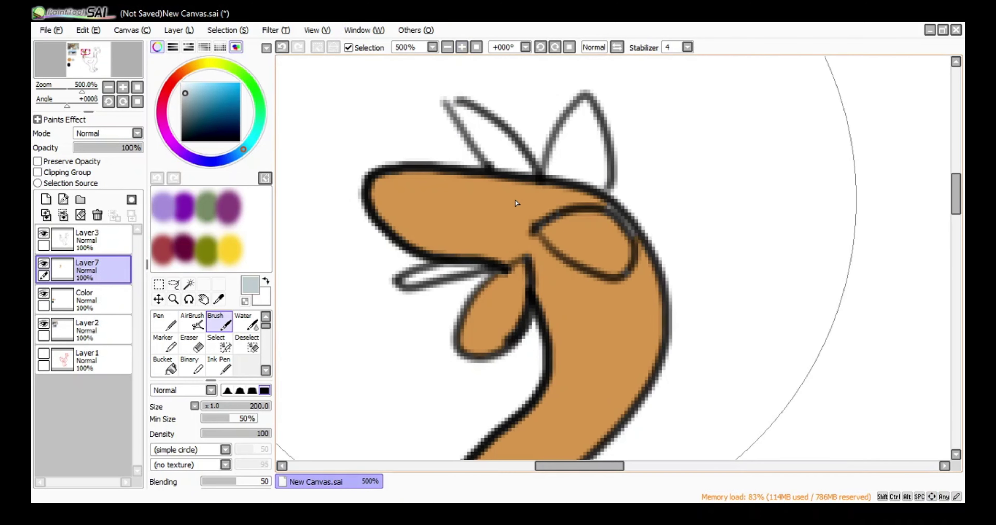
- Reduce the Brush to size 9 and paint pale grey over the rounded feather below the tail tip
{"action": "key", "text": "bracketleft"}
{"action": "key", "text": "bracketleft"}
{"action": "key", "text": "bracketleft"}
{"action": "key", "text": "bracketleft"}
{"action": "key", "text": "bracketleft"}
{"action": "key", "text": "bracketleft"}
{"action": "key", "text": "bracketleft"}
{"action": "key", "text": "bracketleft"}
{"action": "key", "text": "bracketleft"}
{"action": "key", "text": "bracketleft"}
{"action": "key", "text": "bracketleft"}
{"action": "key", "text": "bracketleft"}
{"action": "key", "text": "bracketleft"}
{"action": "key", "text": "bracketleft"}
{"action": "key", "text": "bracketleft"}
{"action": "key", "text": "bracketleft"}
{"action": "key", "text": "bracketleft"}
{"action": "mouse_move", "coordinate": [474, 339]}
{"action": "left_mouse_down"}
{"action": "mouse_move", "coordinate": [515, 272]}
{"action": "mouse_move", "coordinate": [505, 319]}
{"action": "mouse_move", "coordinate": [473, 341]}
{"action": "left_mouse_up"}
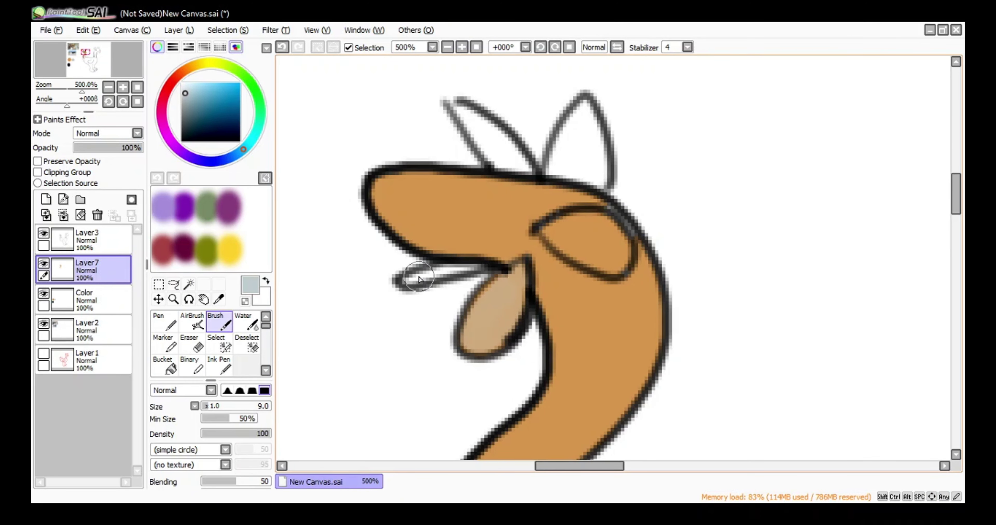
- Brush pale grey onto the thin lower feather and the rounded feather inside the tail tip, using sizes 4 and 8
{"action": "mouse_move", "coordinate": [539, 231]}
{"action": "left_mouse_down"}
{"action": "mouse_move", "coordinate": [602, 268]}
{"action": "mouse_move", "coordinate": [627, 247]}
{"action": "left_mouse_up"}
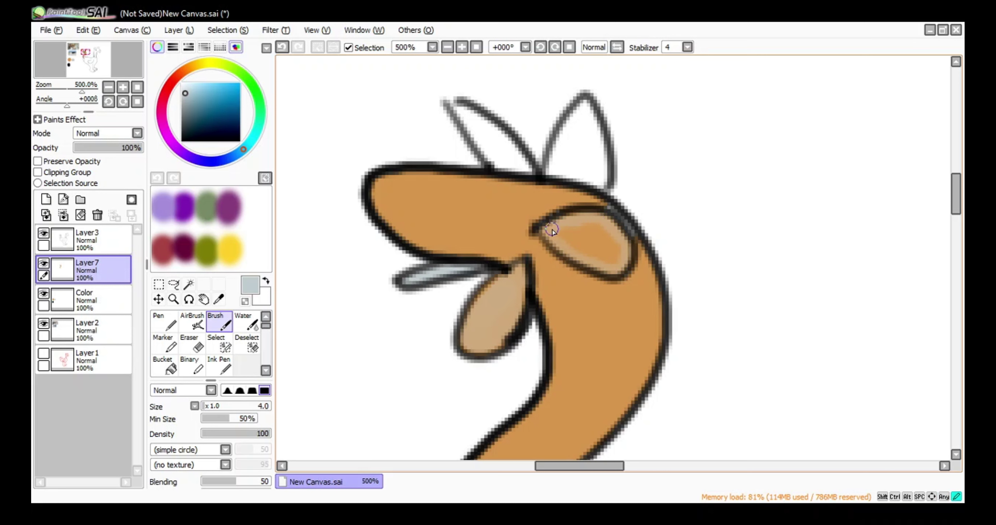
{"action": "key", "text": "bracketright"}
{"action": "key", "text": "bracketright"}
{"action": "key", "text": "bracketright"}
{"action": "key", "text": "bracketright"}
{"action": "mouse_move", "coordinate": [552, 229]}
{"action": "left_mouse_down"}
{"action": "mouse_move", "coordinate": [616, 264]}
{"action": "mouse_move", "coordinate": [577, 228]}
{"action": "mouse_move", "coordinate": [611, 253]}
{"action": "left_mouse_up"}
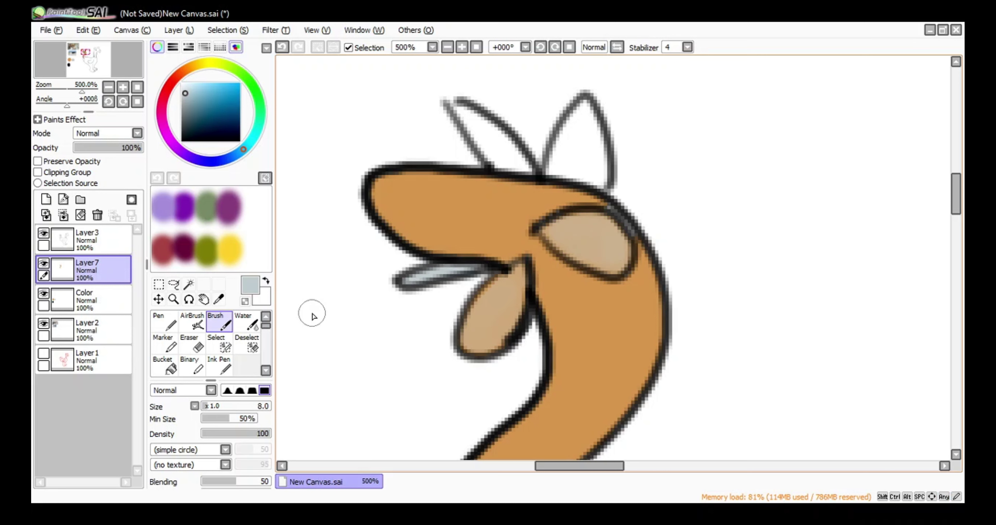
- Color the two upright feathers above the tail tip pale grey, switching to the Pen at size 9
{"action": "mouse_move", "coordinate": [560, 160]}
{"action": "left_mouse_down"}
{"action": "mouse_move", "coordinate": [591, 124]}
{"action": "mouse_move", "coordinate": [585, 155]}
{"action": "left_mouse_up"}
{"action": "key", "text": "n"}
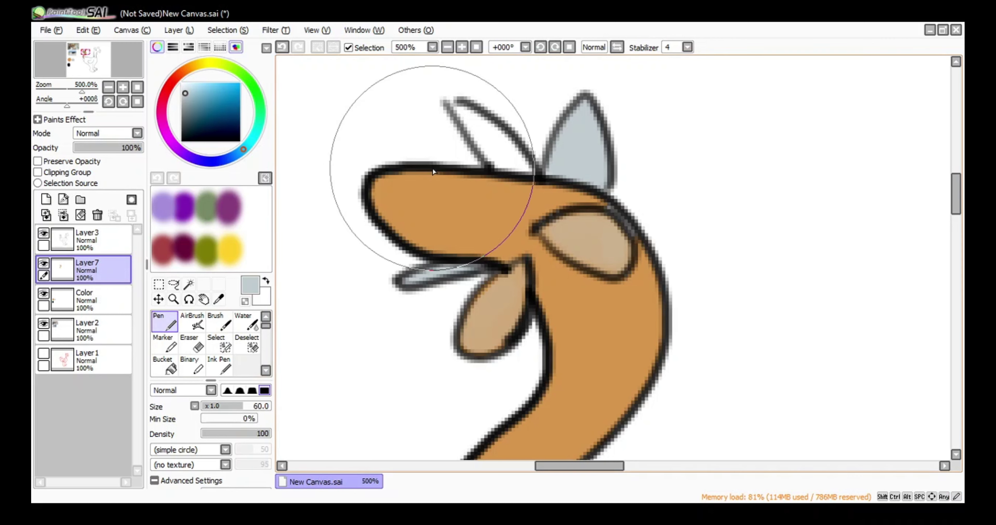
{"action": "key", "text": "bracketleft"}
{"action": "key", "text": "bracketleft"}
{"action": "key", "text": "bracketleft"}
{"action": "key", "text": "bracketleft"}
{"action": "key", "text": "bracketleft"}
{"action": "key", "text": "bracketleft"}
{"action": "key", "text": "bracketleft"}
{"action": "key", "text": "bracketleft"}
{"action": "key", "text": "bracketleft"}
{"action": "key", "text": "bracketleft"}
{"action": "key", "text": "bracketleft"}
{"action": "mouse_move", "coordinate": [467, 127]}
{"action": "left_mouse_down"}
{"action": "mouse_move", "coordinate": [505, 163]}
{"action": "mouse_move", "coordinate": [557, 159]}
{"action": "left_mouse_up"}
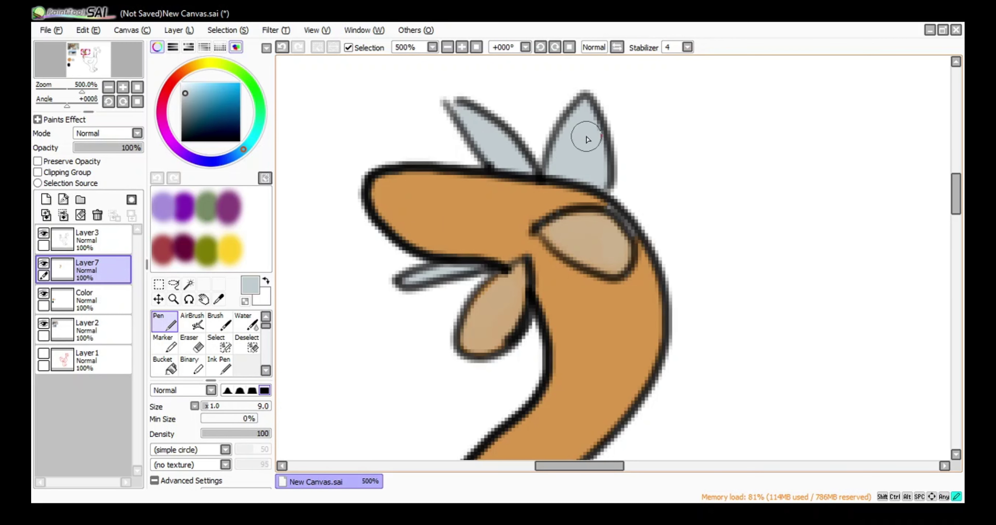
- Repaint the rounded inner feather and the rounded lower feather solid pale grey with the Pen, down to size 6
{"action": "mouse_move", "coordinate": [547, 232]}
{"action": "left_mouse_down"}
{"action": "mouse_move", "coordinate": [611, 240]}
{"action": "mouse_move", "coordinate": [605, 252]}
{"action": "left_mouse_up"}
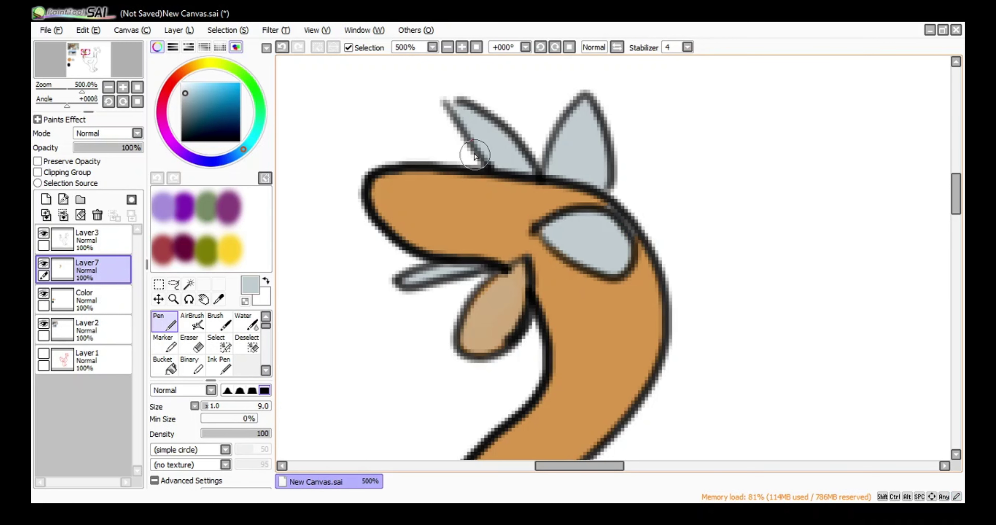
{"action": "key", "text": "bracketleft"}
{"action": "key", "text": "bracketleft"}
{"action": "key", "text": "bracketleft"}
{"action": "mouse_move", "coordinate": [518, 275]}
{"action": "left_mouse_down"}
{"action": "mouse_move", "coordinate": [486, 340]}
{"action": "mouse_move", "coordinate": [486, 319]}
{"action": "left_mouse_up"}
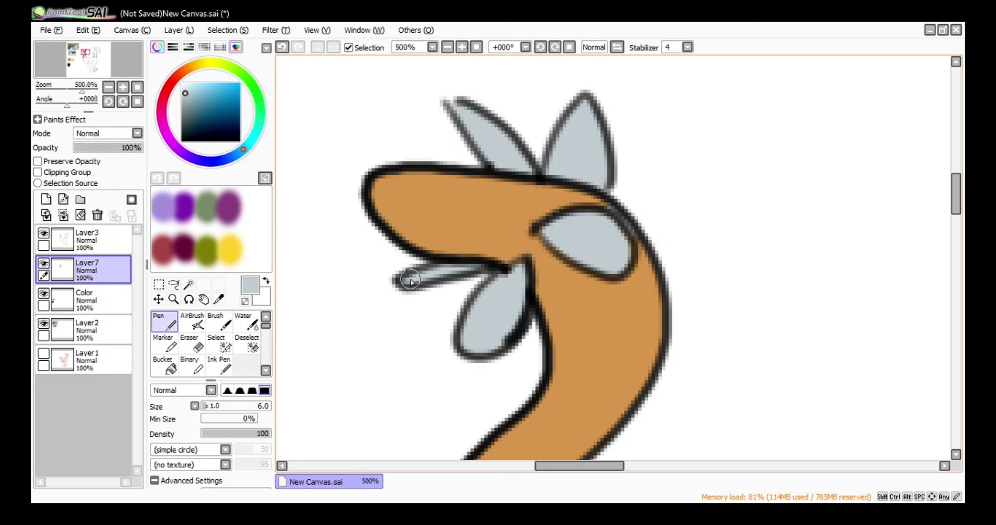
- Sample the tail's orange and draw a boundary line with the size 3 Pen from the back's rear end down to the rump
{"action": "left_click", "coordinate": [502, 238], "text": "alt"}
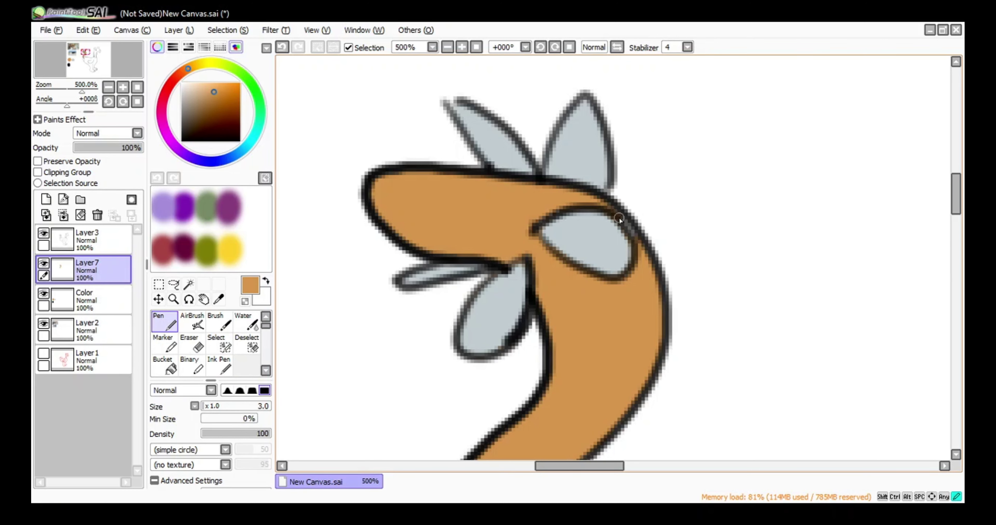
{"action": "key", "text": "Home"}
{"action": "left_click", "coordinate": [463, 47]}
{"action": "left_click", "coordinate": [463, 48]}
{"action": "left_click", "coordinate": [463, 47]}
{"action": "left_click", "coordinate": [462, 47]}
{"action": "left_click", "coordinate": [462, 47]}
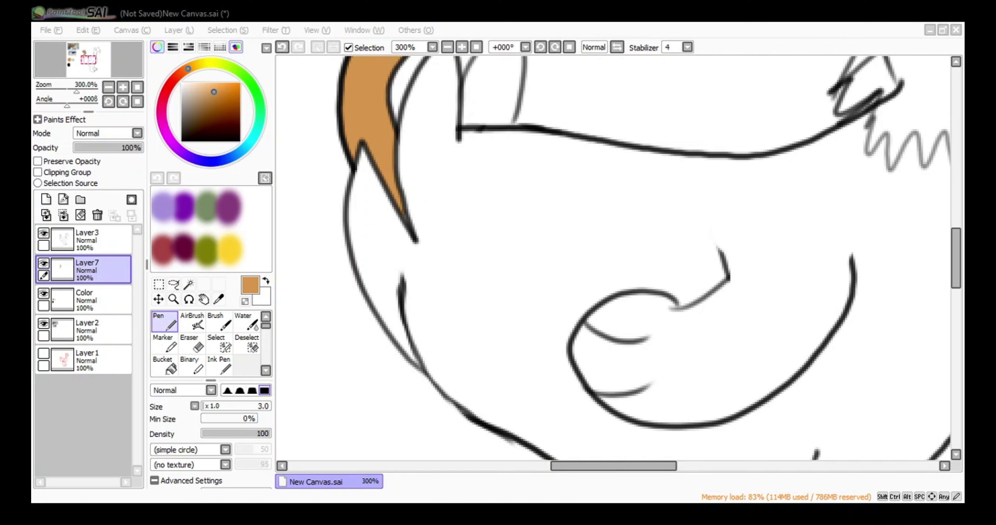
{"action": "left_click", "coordinate": [423, 229]}
{"action": "mouse_move", "coordinate": [463, 131]}
{"action": "left_mouse_down"}
{"action": "mouse_move", "coordinate": [426, 245]}
{"action": "mouse_move", "coordinate": [419, 350]}
{"action": "left_mouse_up"}
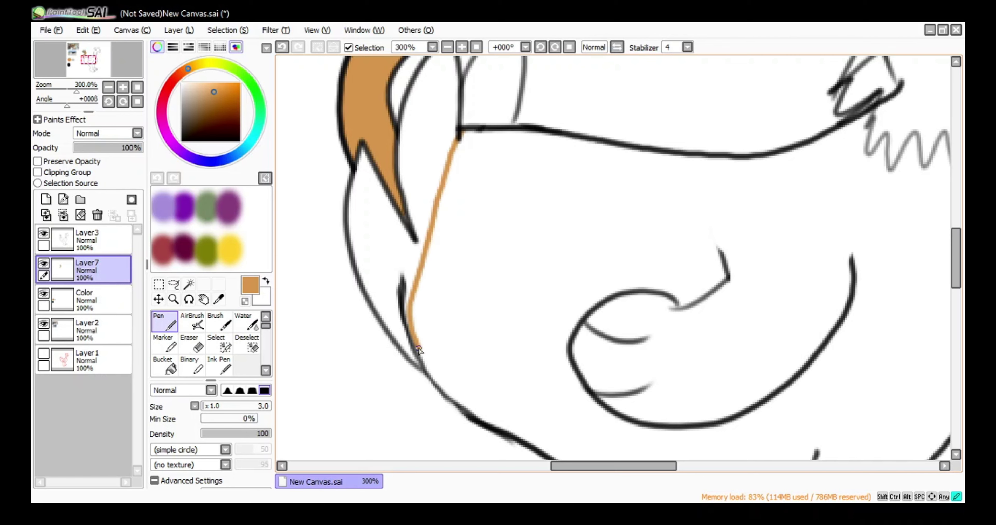
- Fill the outlined area of the torso with orange using the Bucket
{"action": "scroll", "coordinate": [522, 95], "scroll_direction": "down", "scroll_amount": 5}
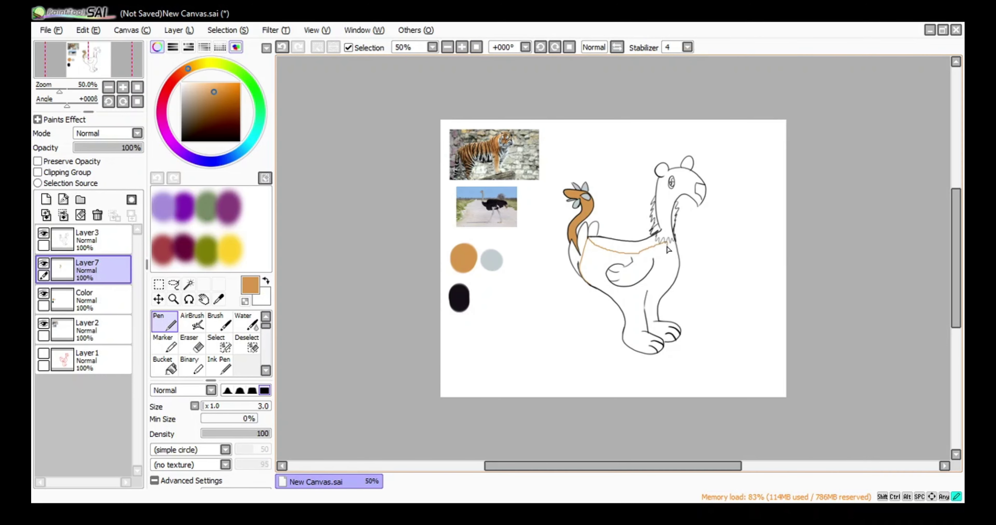
{"action": "key", "text": "g"}
{"action": "left_click", "coordinate": [602, 265]}
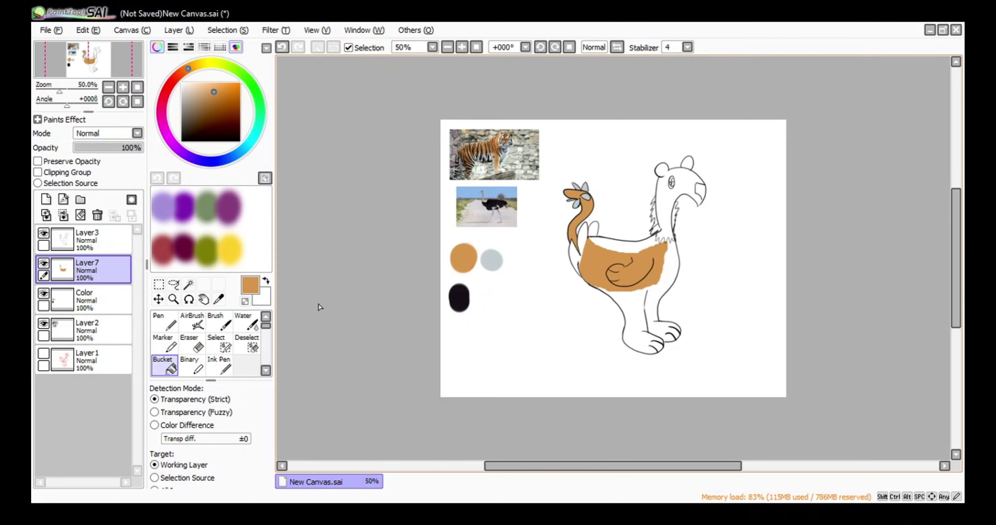
- Draw a wavy orange boundary line down the neck with the size 3 Pen, from below the ear to the neck base
{"action": "triple_click", "coordinate": [462, 47]}
{"action": "key", "text": "Right"}
{"action": "key", "text": "Right"}
{"action": "key", "text": "Up"}
{"action": "key", "text": "Up"}
{"action": "key", "text": "Up"}
{"action": "left_click", "coordinate": [164, 321]}
{"action": "double_click", "coordinate": [463, 48]}
{"action": "key", "text": "Up"}
{"action": "key", "text": "Up"}
{"action": "key", "text": "Up"}
{"action": "key", "text": "Up"}
{"action": "key", "text": "Up"}
{"action": "key", "text": "Up"}
{"action": "key", "text": "Up"}
{"action": "key", "text": "Up"}
{"action": "key", "text": "Left"}
{"action": "key", "text": "Left"}
{"action": "key", "text": "Left"}
{"action": "key", "text": "Left"}
{"action": "key", "text": "Left"}
{"action": "key", "text": "Left"}
{"action": "key", "text": "Left"}
{"action": "key", "text": "Left"}
{"action": "key", "text": "Left"}
{"action": "key", "text": "Up"}
{"action": "key", "text": "Up"}
{"action": "key", "text": "Up"}
{"action": "key", "text": "Up"}
{"action": "key", "text": "Right"}
{"action": "key", "text": "Right"}
{"action": "key", "text": "Right"}
{"action": "key", "text": "Right"}
{"action": "key", "text": "Right"}
{"action": "key", "text": "Right"}
{"action": "key", "text": "Right"}
{"action": "key", "text": "Right"}
{"action": "key", "text": "Right"}
{"action": "key", "text": "Right"}
{"action": "key", "text": "Right"}
{"action": "key", "text": "Right"}
{"action": "key", "text": "Right"}
{"action": "key", "text": "Right"}
{"action": "key", "text": "Right"}
{"action": "key", "text": "Right"}
{"action": "key", "text": "Down"}
{"action": "key", "text": "Down"}
{"action": "key", "text": "Down"}
{"action": "key", "text": "Down"}
{"action": "key", "text": "Down"}
{"action": "key", "text": "Down"}
{"action": "key", "text": "Down"}
{"action": "key", "text": "Down"}
{"action": "mouse_move", "coordinate": [563, 81]}
{"action": "left_mouse_down"}
{"action": "mouse_move", "coordinate": [590, 189]}
{"action": "mouse_move", "coordinate": [572, 397]}
{"action": "left_mouse_up"}
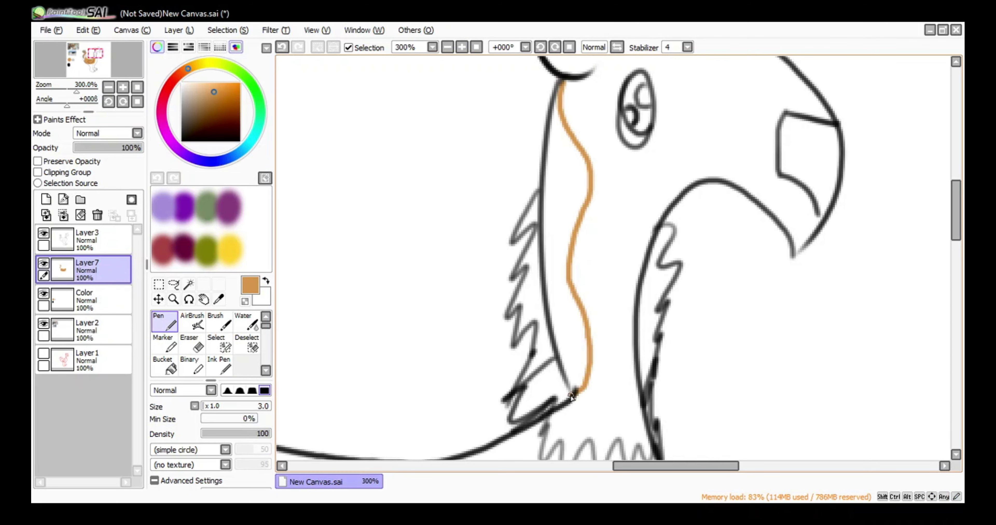
- Trace the inside of the back outline in orange with the size 7 Pen, from the tail base into the lower neck
{"action": "key", "text": "Down"}
{"action": "key", "text": "Down"}
{"action": "key", "text": "Down"}
{"action": "key", "text": "Down"}
{"action": "key", "text": "Down"}
{"action": "key", "text": "Down"}
{"action": "key", "text": "Down"}
{"action": "key", "text": "Down"}
{"action": "key", "text": "Left"}
{"action": "key", "text": "Left"}
{"action": "key", "text": "Left"}
{"action": "key", "text": "Left"}
{"action": "key", "text": "Left"}
{"action": "key", "text": "Left"}
{"action": "key", "text": "Left"}
{"action": "key", "text": "Left"}
{"action": "key", "text": "Left"}
{"action": "key", "text": "Left"}
{"action": "key", "text": "Left"}
{"action": "key", "text": "Left"}
{"action": "key", "text": "Left"}
{"action": "key", "text": "Left"}
{"action": "key", "text": "Left"}
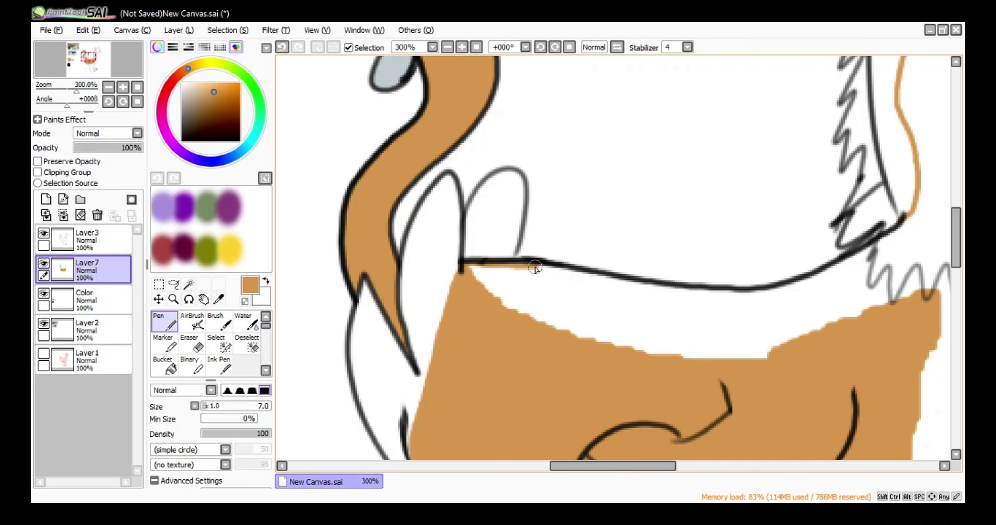
{"action": "mouse_move", "coordinate": [629, 287]}
{"action": "left_mouse_down"}
{"action": "mouse_move", "coordinate": [733, 295]}
{"action": "mouse_move", "coordinate": [809, 283]}
{"action": "mouse_move", "coordinate": [916, 216]}
{"action": "left_mouse_up"}
{"action": "scroll", "coordinate": [916, 215], "scroll_direction": "up", "scroll_amount": 4}
{"action": "scroll", "coordinate": [915, 217], "scroll_direction": "right", "scroll_amount": 3}
{"action": "left_click_drag", "start_coordinate": [783, 391], "coordinate": [776, 350]}
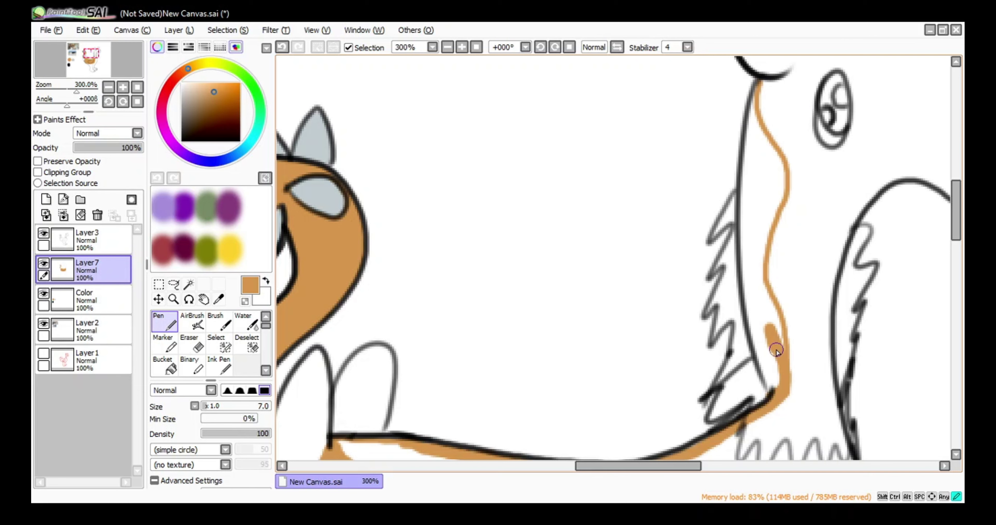
- Try to fill the unpainted strip of the upper back with orange using the Bucket
{"action": "left_click", "coordinate": [477, 47]}
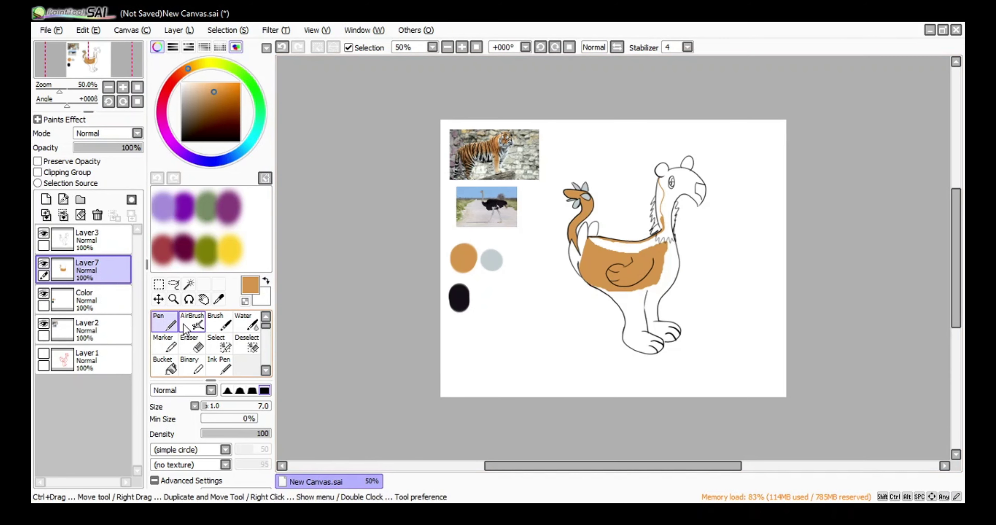
{"action": "left_click", "coordinate": [168, 367]}
{"action": "left_click", "coordinate": [618, 247]}
{"action": "key", "text": "ctrl+z"}
- Close off the lower neck with an orange Pen line and fill the upper back and neck base with the Bucket
{"action": "left_click", "coordinate": [164, 322]}
{"action": "left_click", "coordinate": [462, 47]}
{"action": "left_click", "coordinate": [462, 48]}
{"action": "left_click", "coordinate": [462, 47]}
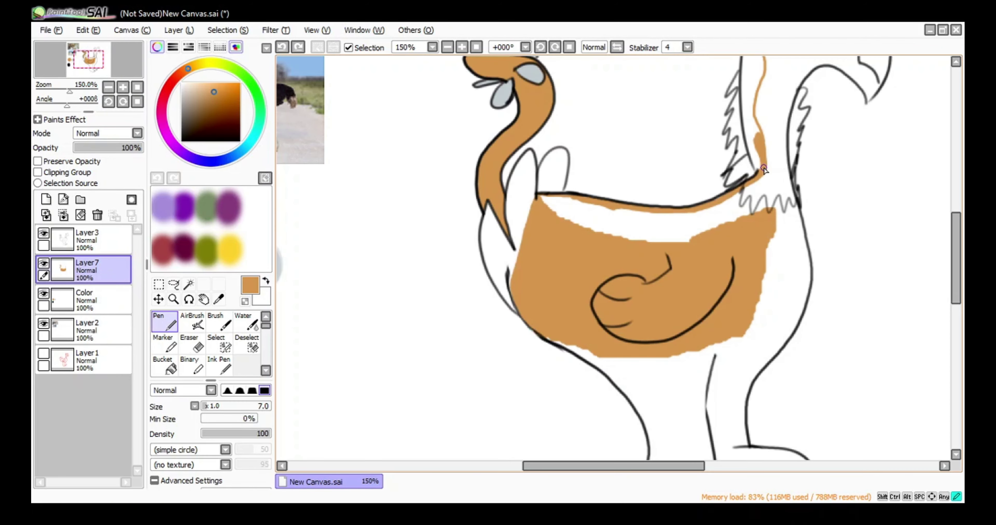
{"action": "left_click", "coordinate": [165, 365]}
{"action": "left_click", "coordinate": [660, 236]}
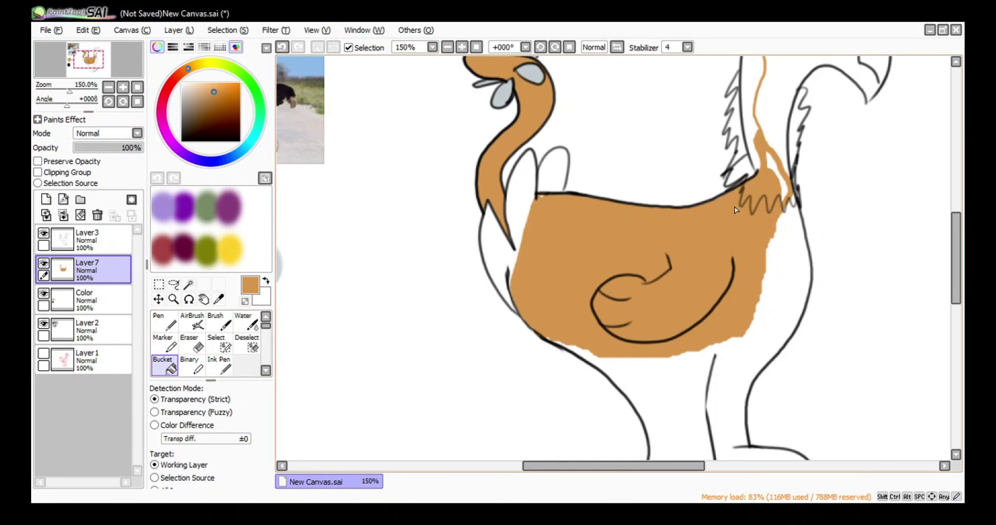
{"action": "left_click", "coordinate": [785, 190]}
{"action": "left_click", "coordinate": [749, 118]}
{"action": "left_click", "coordinate": [282, 48]}
- Paint the jagged fur fringe behind the neck orange with the Pen, reducing its size to 5
{"action": "left_click_drag", "start_coordinate": [658, 185], "coordinate": [547, 317]}
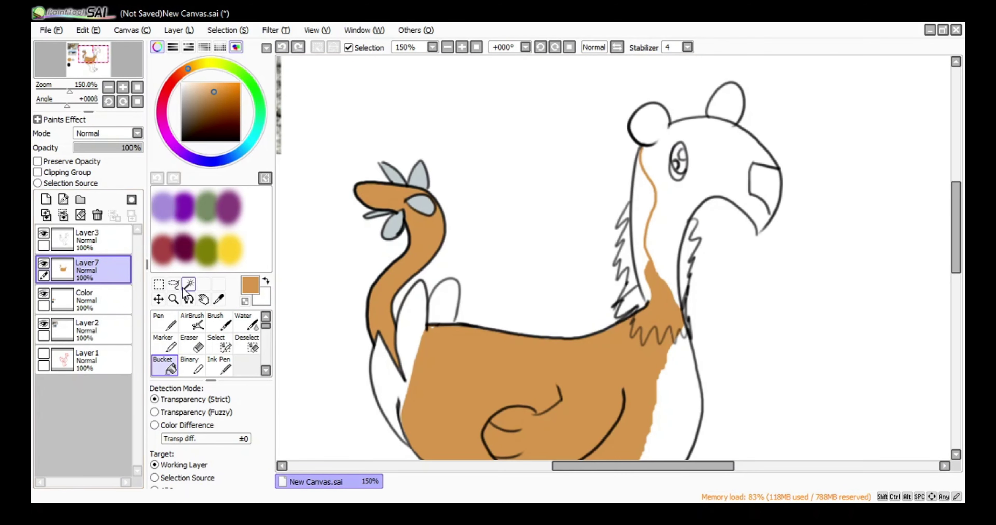
{"action": "key", "text": "n"}
{"action": "left_click", "coordinate": [462, 47]}
{"action": "left_click", "coordinate": [462, 47]}
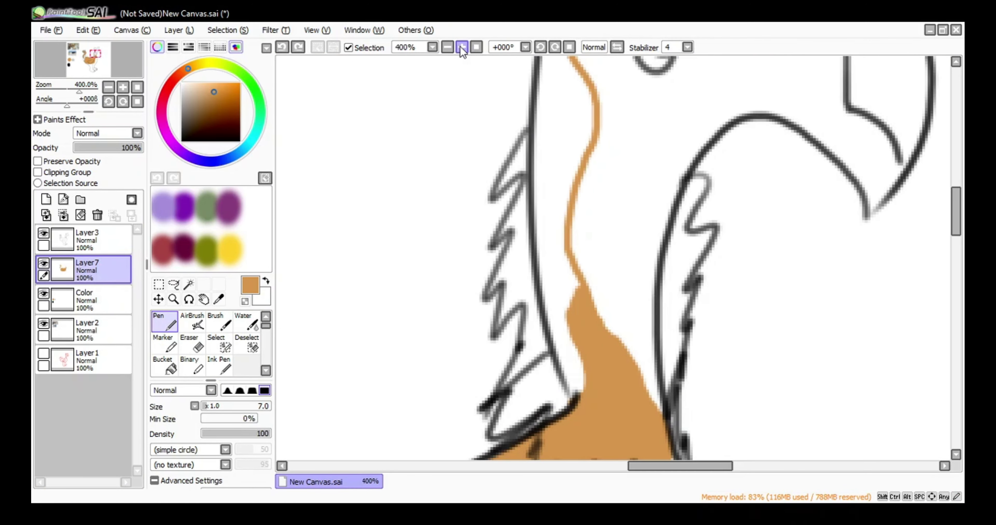
{"action": "mouse_move", "coordinate": [560, 421]}
{"action": "left_mouse_down"}
{"action": "mouse_move", "coordinate": [518, 406]}
{"action": "mouse_move", "coordinate": [512, 387]}
{"action": "mouse_move", "coordinate": [525, 305]}
{"action": "mouse_move", "coordinate": [498, 298]}
{"action": "mouse_move", "coordinate": [511, 238]}
{"action": "mouse_move", "coordinate": [528, 247]}
{"action": "mouse_move", "coordinate": [567, 405]}
{"action": "mouse_move", "coordinate": [531, 390]}
{"action": "left_mouse_up"}
{"action": "key", "text": "bracketleft"}
{"action": "key", "text": "bracketleft"}
{"action": "mouse_move", "coordinate": [499, 188]}
{"action": "left_mouse_down"}
{"action": "mouse_move", "coordinate": [508, 169]}
{"action": "mouse_move", "coordinate": [514, 174]}
{"action": "left_mouse_up"}
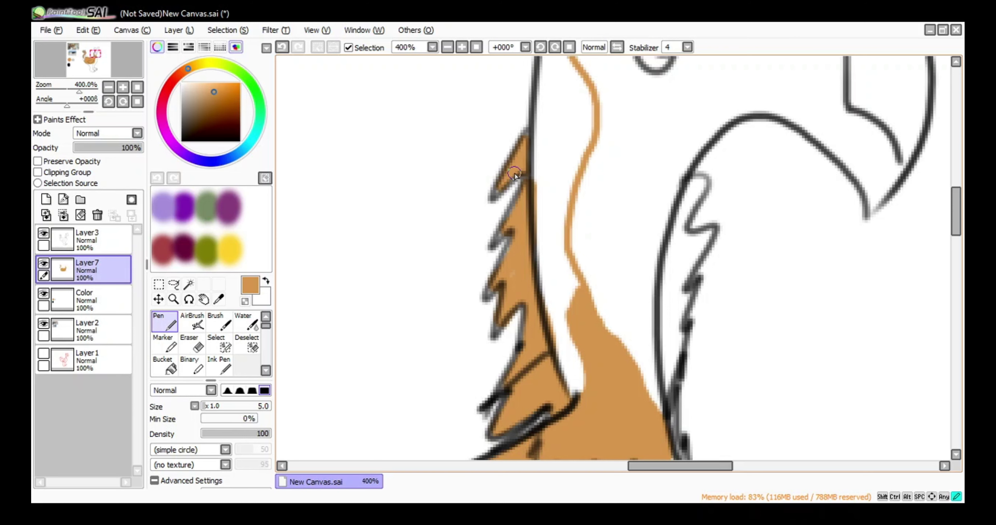
- Trace the inside of the neck's back outline with the orange Pen and fill the enclosed neck strip with the Bucket
{"action": "left_click_drag", "start_coordinate": [534, 129], "coordinate": [544, 102]}
{"action": "left_click_drag", "start_coordinate": [544, 103], "coordinate": [545, 189]}
{"action": "left_click_drag", "start_coordinate": [557, 78], "coordinate": [538, 232]}
{"action": "left_click", "coordinate": [170, 363]}
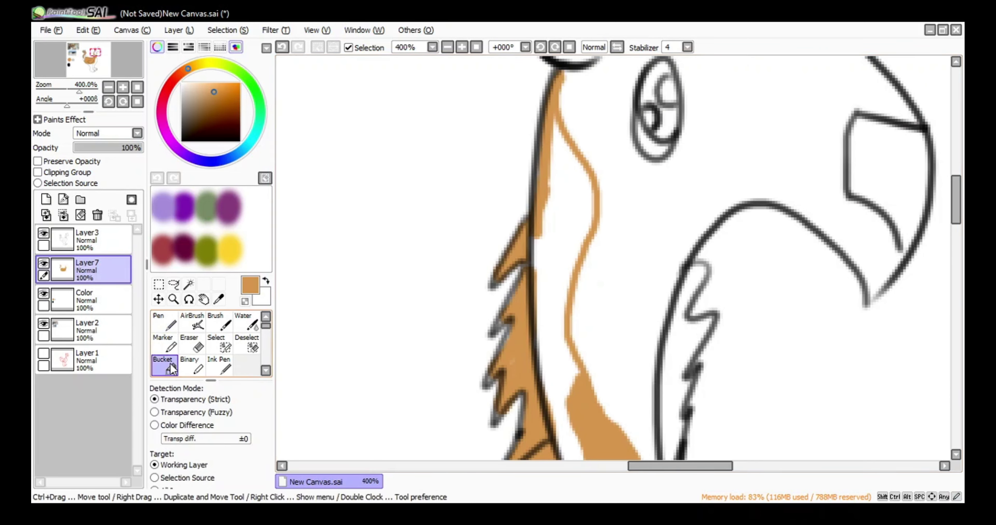
{"action": "left_click", "coordinate": [557, 247]}
{"action": "left_click", "coordinate": [474, 47]}
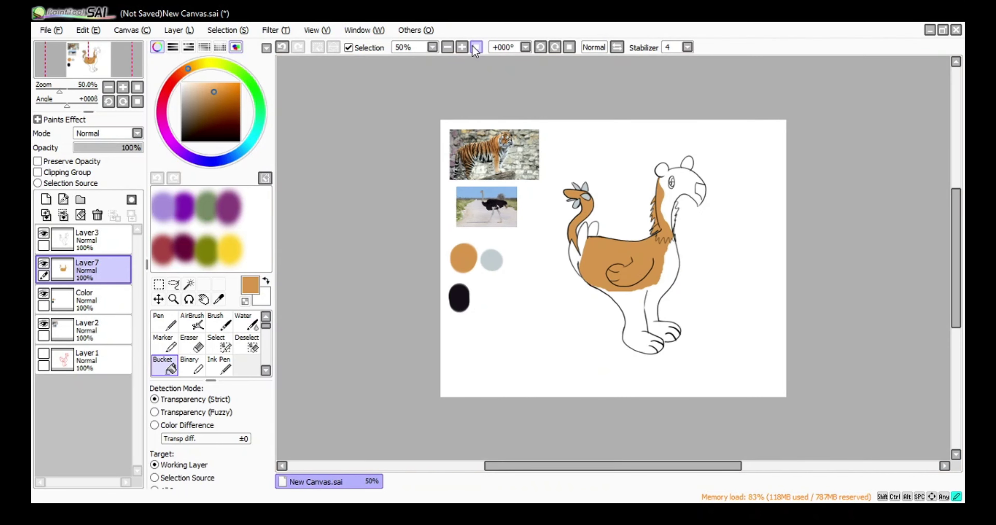
{"action": "left_click", "coordinate": [499, 265]}
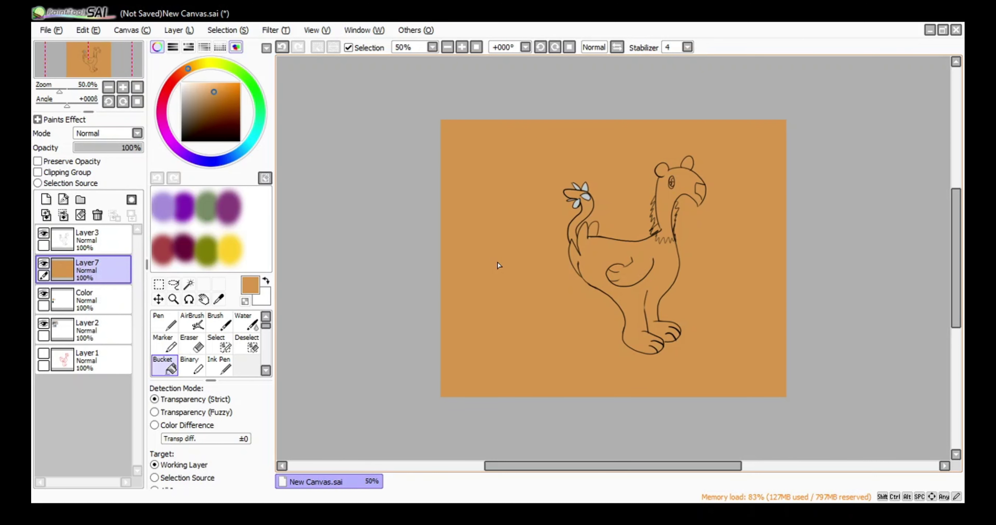
{"action": "left_click", "coordinate": [282, 47]}
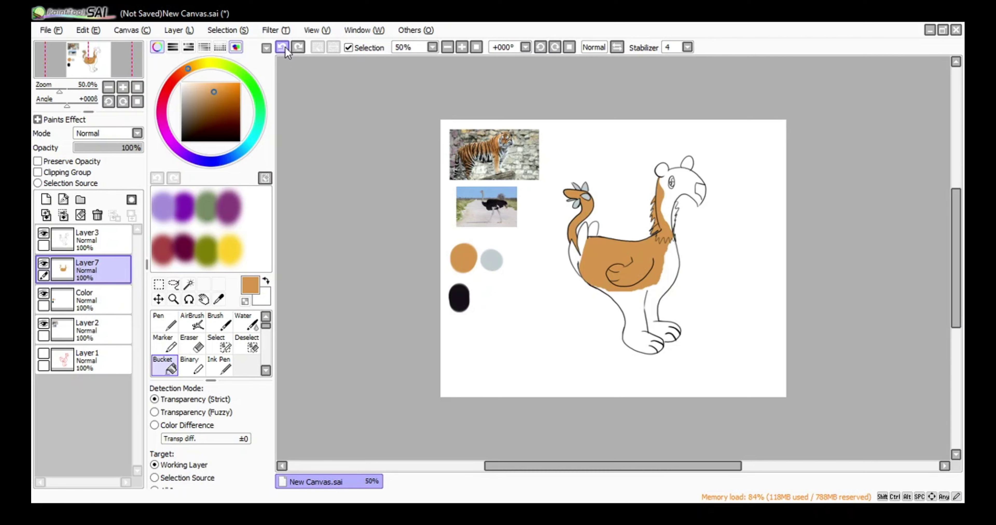
- Try to draw an orange boundary line from the belly down the near leg with the size 5 Pen
{"action": "left_click", "coordinate": [462, 47]}
{"action": "left_click", "coordinate": [463, 47]}
{"action": "left_click", "coordinate": [462, 48]}
{"action": "left_click_drag", "start_coordinate": [642, 294], "coordinate": [488, 205]}
{"action": "left_click", "coordinate": [166, 323]}
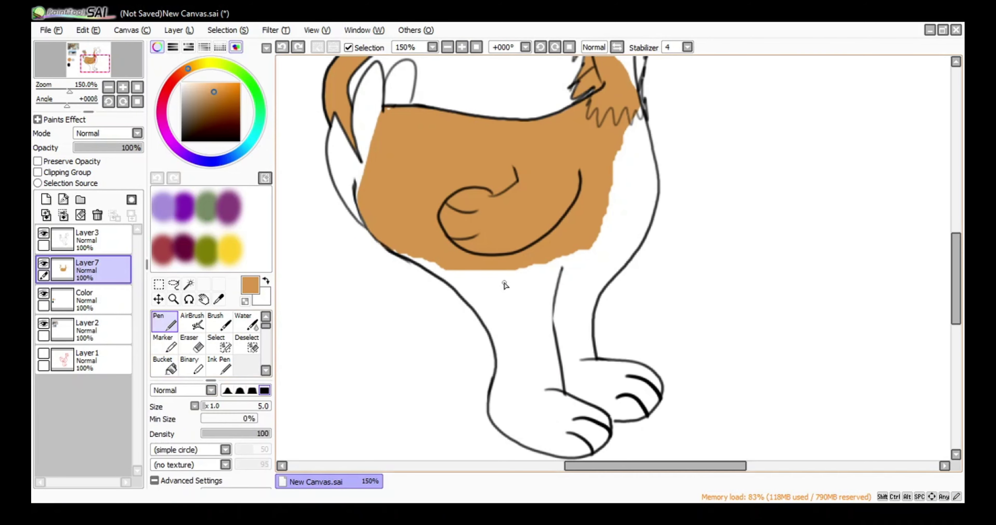
{"action": "mouse_move", "coordinate": [479, 270]}
{"action": "left_mouse_down"}
{"action": "mouse_move", "coordinate": [507, 309]}
{"action": "mouse_move", "coordinate": [542, 295]}
{"action": "mouse_move", "coordinate": [480, 294]}
{"action": "mouse_move", "coordinate": [537, 363]}
{"action": "mouse_move", "coordinate": [561, 238]}
{"action": "mouse_move", "coordinate": [526, 394]}
{"action": "left_mouse_up"}
{"action": "left_click", "coordinate": [283, 47]}
{"action": "left_click", "coordinate": [282, 47]}
{"action": "left_click", "coordinate": [283, 47]}
- Outline an area tapering from the belly down the near leg with the size 5 Pen and fill it with orange
{"action": "left_click_drag", "start_coordinate": [456, 281], "coordinate": [561, 373]}
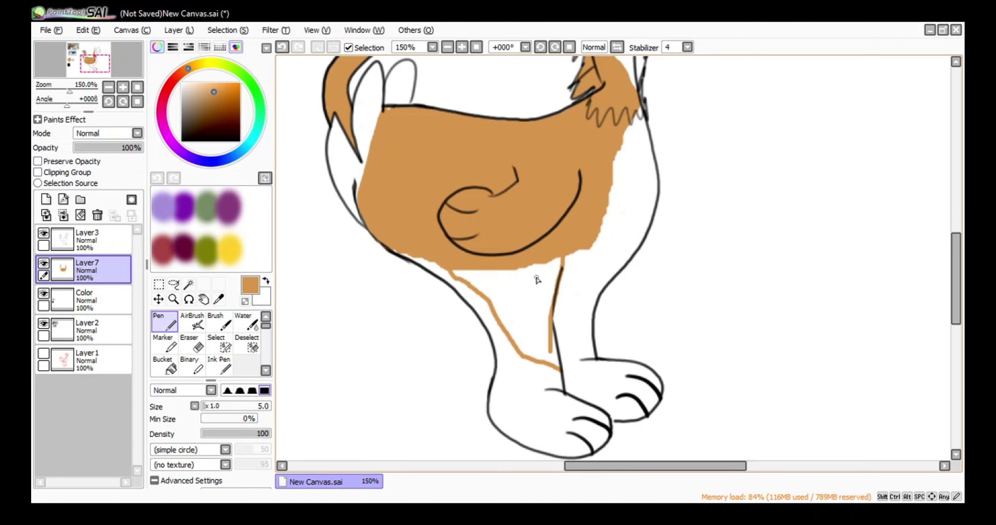
{"action": "scroll", "coordinate": [545, 278], "scroll_direction": "up", "scroll_amount": 4}
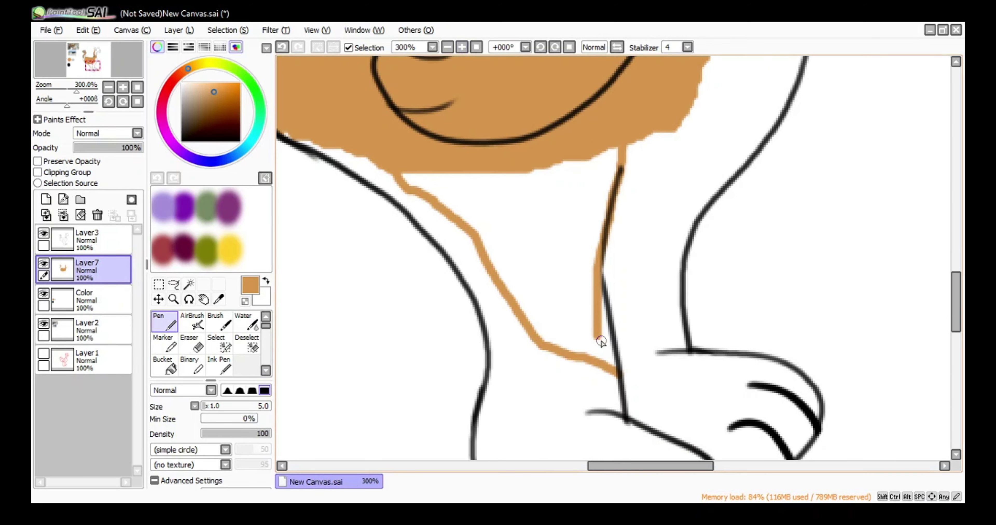
{"action": "left_click_drag", "start_coordinate": [613, 364], "coordinate": [581, 239]}
{"action": "left_click", "coordinate": [165, 365]}
{"action": "left_click", "coordinate": [518, 250]}
{"action": "left_click", "coordinate": [166, 323]}
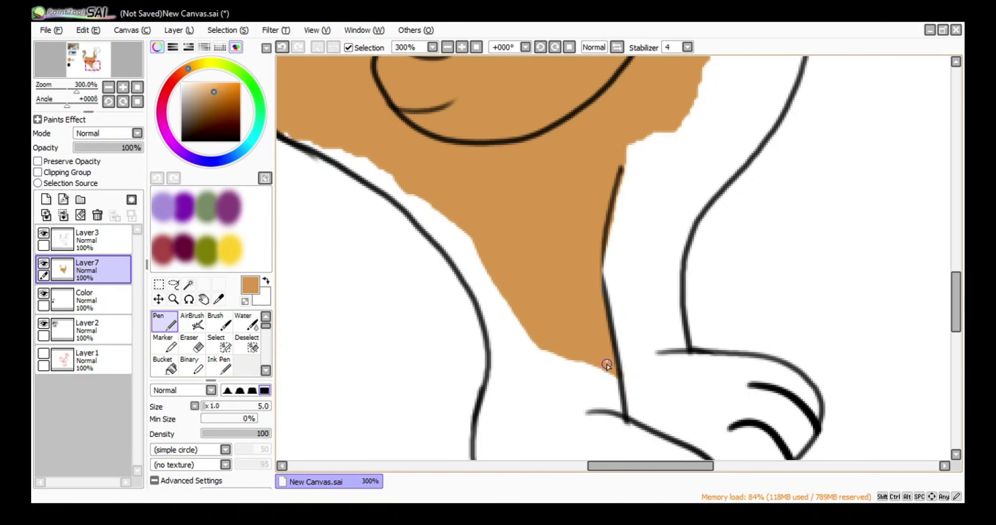
- Sample colors from the reference photos with the color picker, ending on a reddish brown from the tiger's face
{"action": "left_click", "coordinate": [477, 48]}
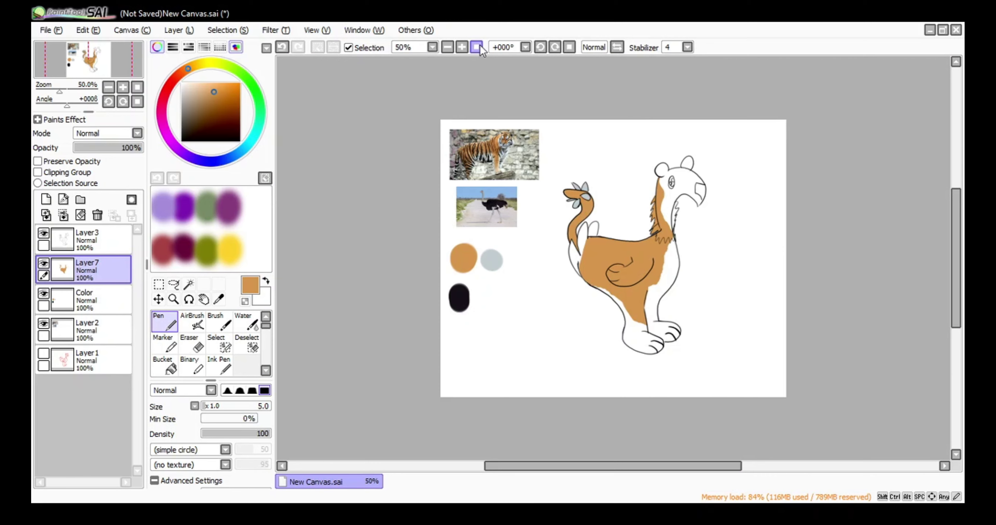
{"action": "scroll", "coordinate": [480, 51], "scroll_direction": "up", "scroll_amount": 3}
{"action": "key", "text": "Up"}
{"action": "key", "text": "Up"}
{"action": "key", "text": "Up"}
{"action": "key", "text": "Up"}
{"action": "key", "text": "Up"}
{"action": "key", "text": "Up"}
{"action": "key", "text": "Up"}
{"action": "key", "text": "Up"}
{"action": "key", "text": "Up"}
{"action": "key", "text": "Up"}
{"action": "key", "text": "Up"}
{"action": "key", "text": "Left"}
{"action": "key", "text": "Left"}
{"action": "key", "text": "Left"}
{"action": "key", "text": "Left"}
{"action": "key", "text": "Left"}
{"action": "key", "text": "Left"}
{"action": "key", "text": "Left"}
{"action": "key", "text": "Left"}
{"action": "key", "text": "Down"}
{"action": "key", "text": "Down"}
{"action": "left_click", "coordinate": [219, 300]}
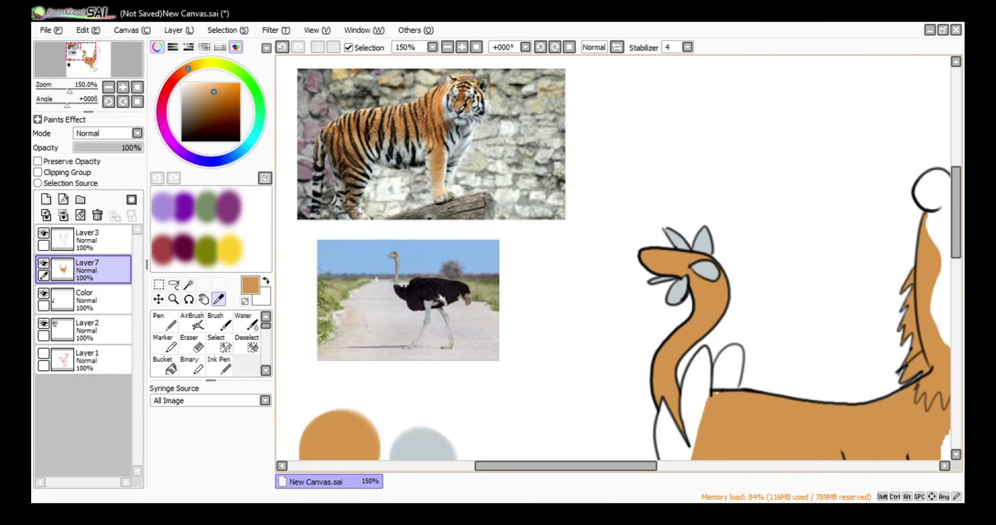
{"action": "left_click", "coordinate": [336, 206]}
{"action": "left_click", "coordinate": [390, 255]}
{"action": "left_click", "coordinate": [314, 216]}
{"action": "key", "text": "Down"}
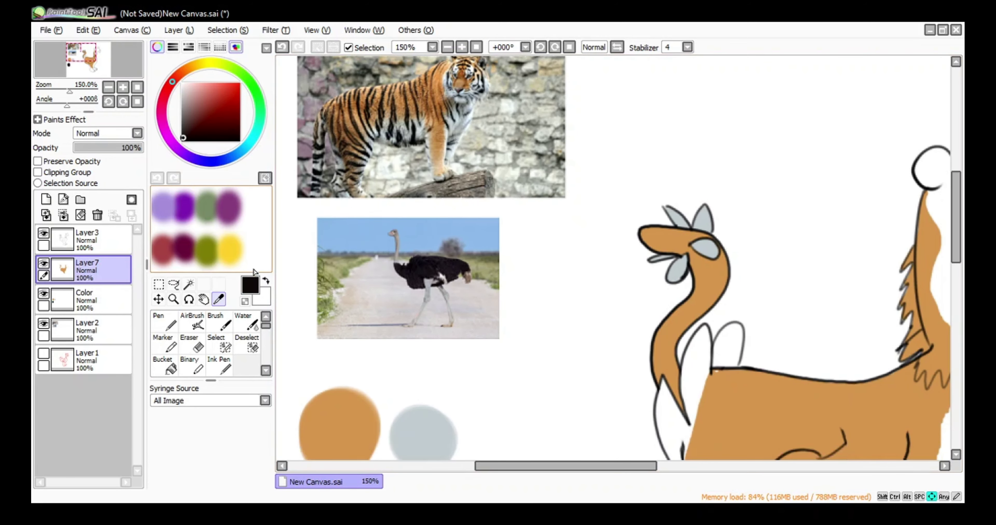
{"action": "key", "text": "Up"}
{"action": "key", "text": "Up"}
{"action": "key", "text": "Up"}
{"action": "left_click", "coordinate": [458, 155]}
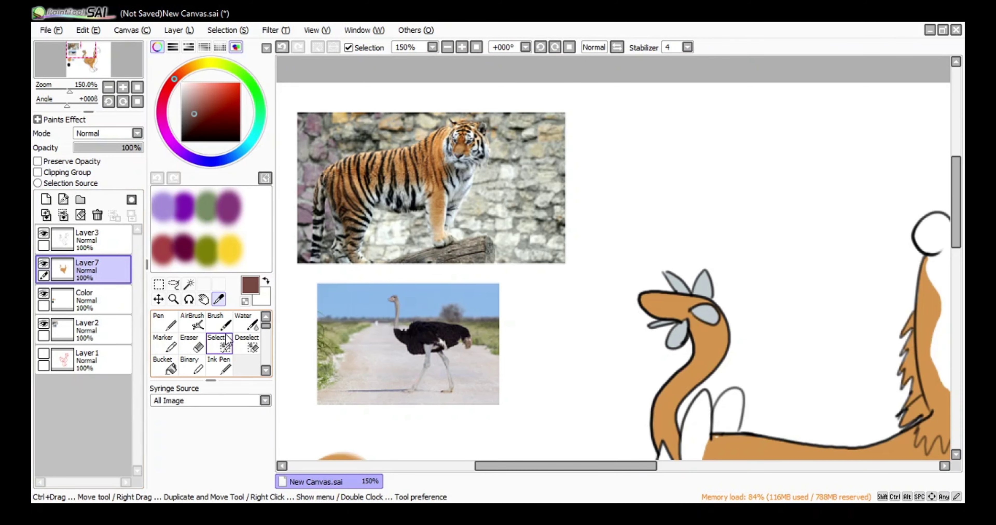
- Paint a reddish-brown swatch below the pale gray one on the Color layer with the size 5 Pen
{"action": "left_click", "coordinate": [167, 325]}
{"action": "key", "text": "Down"}
{"action": "key", "text": "Down"}
{"action": "key", "text": "Down"}
{"action": "left_click", "coordinate": [220, 366]}
{"action": "mouse_move", "coordinate": [413, 293]}
{"action": "left_mouse_down"}
{"action": "mouse_move", "coordinate": [421, 313]}
{"action": "mouse_move", "coordinate": [406, 298]}
{"action": "left_mouse_up"}
{"action": "key", "text": "ctrl+z"}
{"action": "key", "text": "n"}
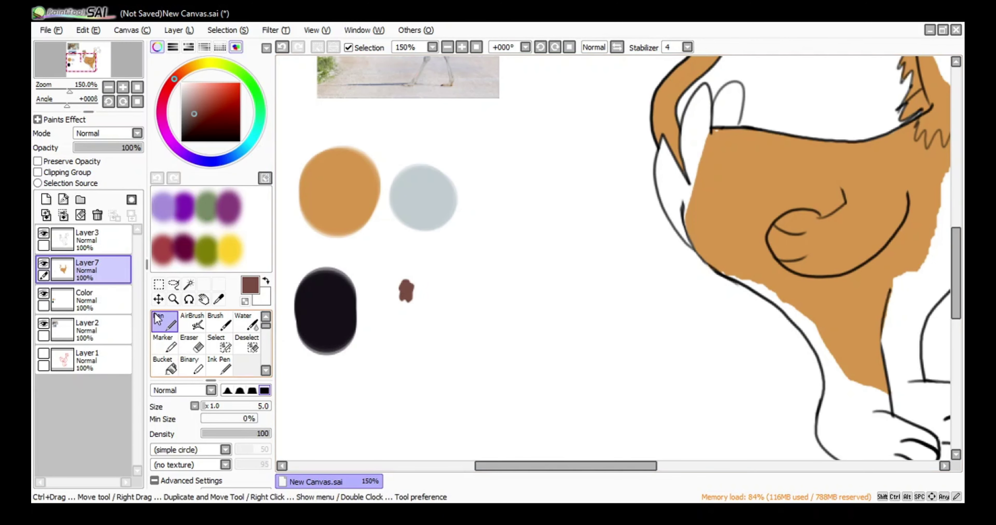
{"action": "key", "text": "ctrl+z"}
{"action": "left_click", "coordinate": [89, 300]}
{"action": "left_click_drag", "start_coordinate": [395, 265], "coordinate": [411, 273]}
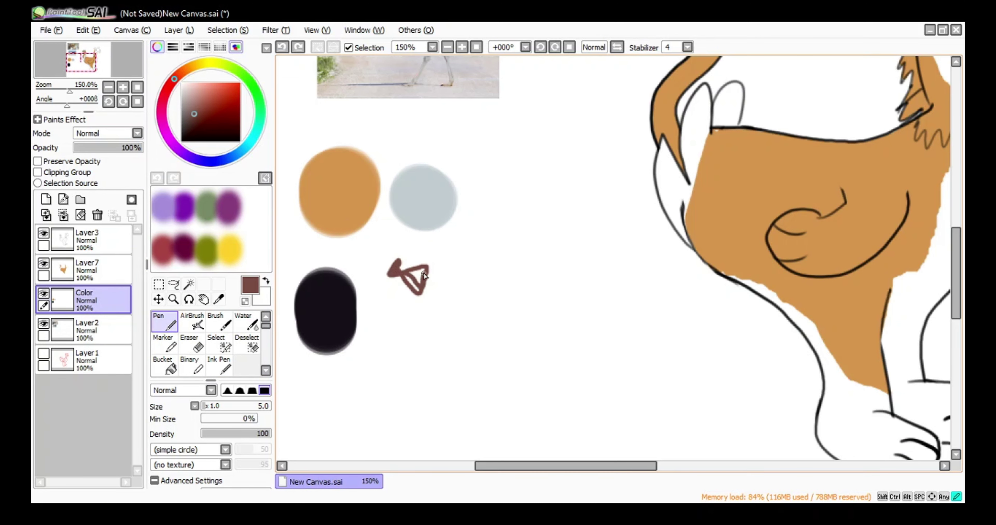
- Outline the inside of the nose in reddish brown with the Pen on Layer7 and fill it with the Bucket
{"action": "left_click", "coordinate": [99, 267]}
{"action": "left_click", "coordinate": [462, 47]}
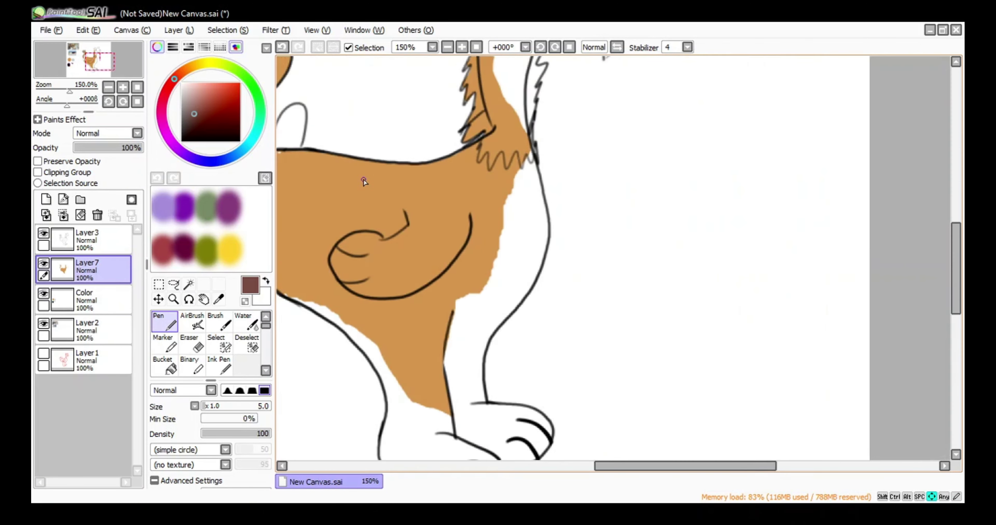
{"action": "left_click", "coordinate": [462, 47]}
{"action": "left_click", "coordinate": [461, 47]}
{"action": "left_click", "coordinate": [462, 47]}
{"action": "mouse_move", "coordinate": [538, 378]}
{"action": "left_mouse_down"}
{"action": "mouse_move", "coordinate": [524, 334]}
{"action": "mouse_move", "coordinate": [482, 303]}
{"action": "mouse_move", "coordinate": [470, 257]}
{"action": "mouse_move", "coordinate": [477, 213]}
{"action": "mouse_move", "coordinate": [556, 235]}
{"action": "mouse_move", "coordinate": [541, 352]}
{"action": "left_mouse_up"}
{"action": "left_click", "coordinate": [162, 366]}
{"action": "left_click", "coordinate": [495, 273]}
{"action": "scroll", "coordinate": [494, 272], "scroll_direction": "up", "scroll_amount": 3}
{"action": "scroll", "coordinate": [494, 272], "scroll_direction": "left", "scroll_amount": 5}
{"action": "left_click", "coordinate": [98, 237]}
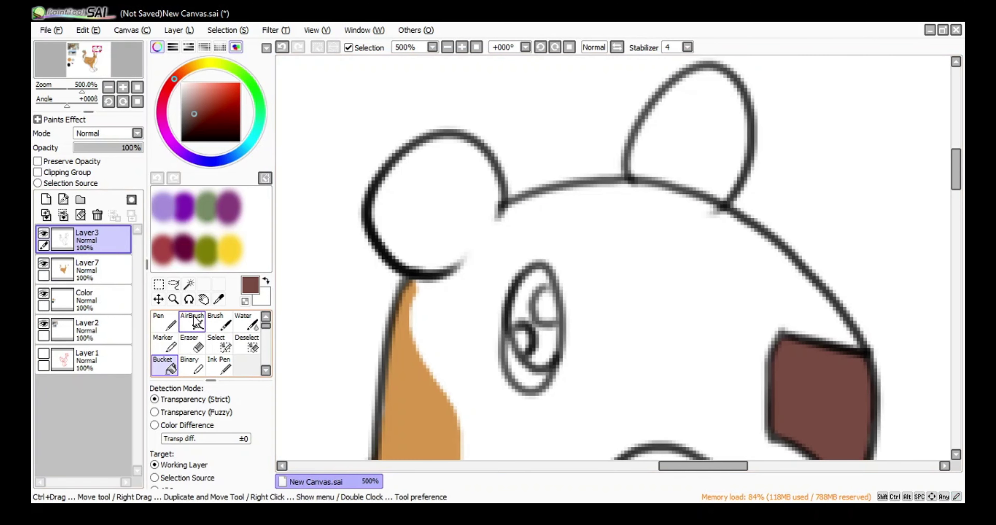
{"action": "left_click", "coordinate": [191, 343]}
{"action": "left_click", "coordinate": [462, 48]}
{"action": "left_click", "coordinate": [476, 48]}
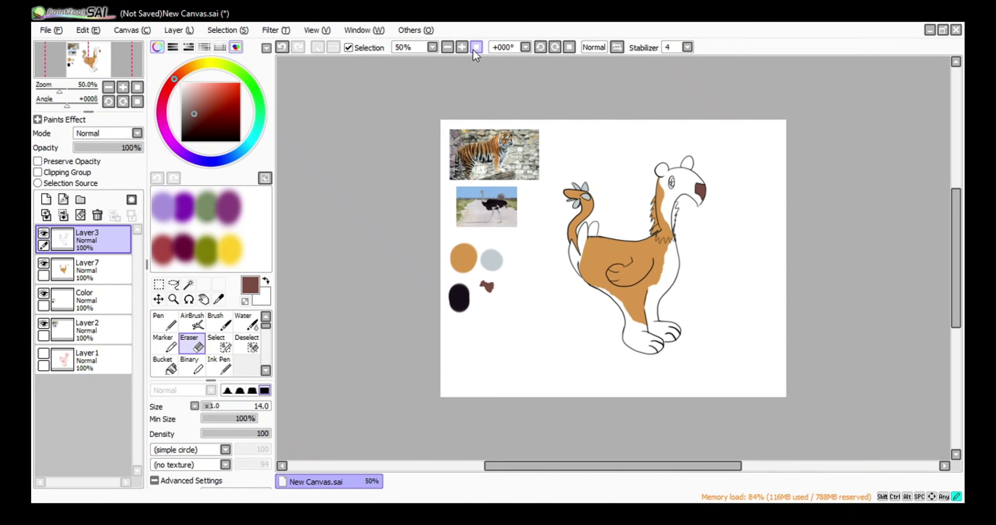
- Sample the pale gray swatch, outline the lowest rump feather with the Pen on Layer7, and fill it with the Bucket
{"action": "left_click", "coordinate": [463, 48]}
{"action": "left_click", "coordinate": [462, 48]}
{"action": "left_click", "coordinate": [463, 48]}
{"action": "left_click_drag", "start_coordinate": [613, 466], "coordinate": [571, 466]}
{"action": "left_click", "coordinate": [219, 300]}
{"action": "left_click", "coordinate": [397, 262]}
{"action": "left_click", "coordinate": [166, 322]}
{"action": "left_click", "coordinate": [97, 270]}
{"action": "left_click", "coordinate": [461, 47]}
{"action": "left_click", "coordinate": [462, 47]}
{"action": "left_click", "coordinate": [462, 47]}
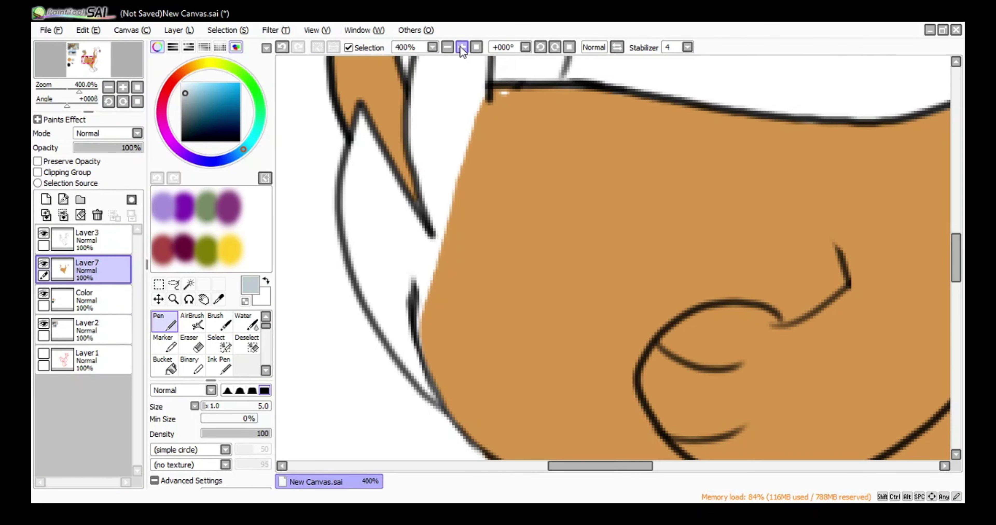
{"action": "mouse_move", "coordinate": [361, 116]}
{"action": "left_mouse_down"}
{"action": "mouse_move", "coordinate": [346, 171]}
{"action": "mouse_move", "coordinate": [346, 228]}
{"action": "mouse_move", "coordinate": [374, 311]}
{"action": "mouse_move", "coordinate": [433, 398]}
{"action": "mouse_move", "coordinate": [409, 320]}
{"action": "mouse_move", "coordinate": [422, 242]}
{"action": "mouse_move", "coordinate": [363, 123]}
{"action": "mouse_move", "coordinate": [418, 241]}
{"action": "left_mouse_up"}
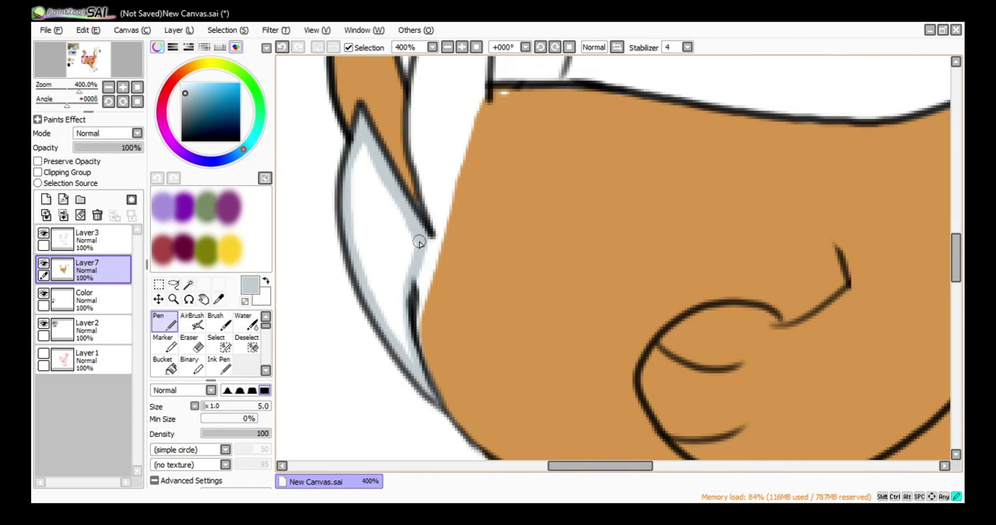
{"action": "left_click", "coordinate": [170, 365]}
{"action": "left_click", "coordinate": [395, 269]}
- Trace the inside of the near upright rump feather in pale gray with the Pen and fill it with the Bucket
{"action": "left_click", "coordinate": [167, 322]}
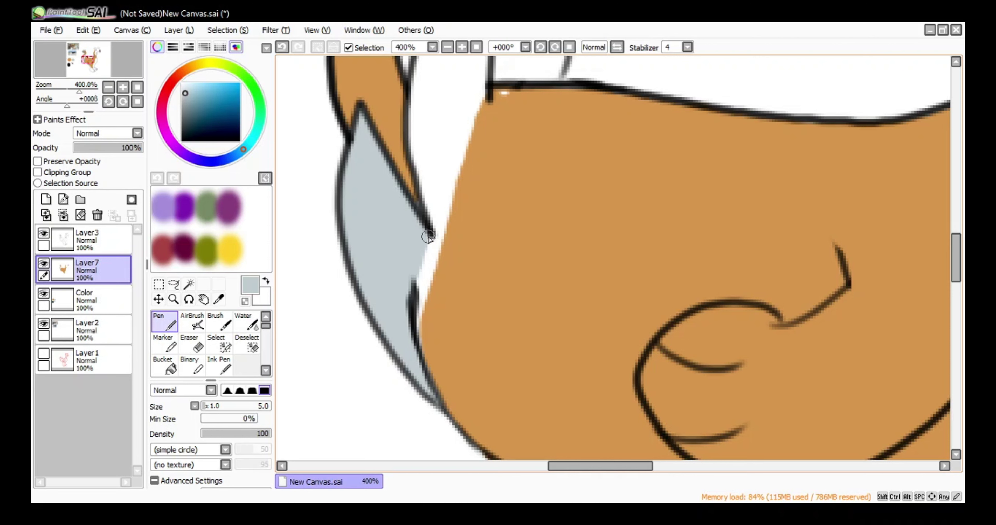
{"action": "scroll", "coordinate": [428, 236], "scroll_direction": "up", "scroll_amount": 3}
{"action": "mouse_move", "coordinate": [485, 221]}
{"action": "left_mouse_down"}
{"action": "mouse_move", "coordinate": [441, 336]}
{"action": "mouse_move", "coordinate": [427, 343]}
{"action": "mouse_move", "coordinate": [417, 205]}
{"action": "mouse_move", "coordinate": [452, 123]}
{"action": "mouse_move", "coordinate": [474, 102]}
{"action": "left_mouse_up"}
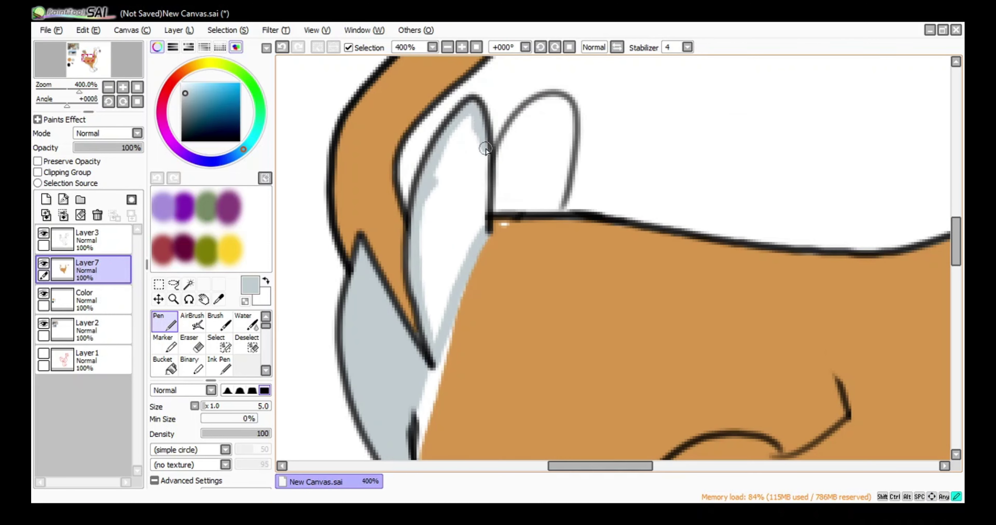
{"action": "left_click_drag", "start_coordinate": [486, 148], "coordinate": [483, 228]}
{"action": "left_click", "coordinate": [170, 367]}
{"action": "left_click", "coordinate": [448, 232]}
- Outline the small feather behind it in pale gray with the Pen and fill it with the Bucket
{"action": "left_click", "coordinate": [167, 323]}
{"action": "mouse_move", "coordinate": [494, 156]}
{"action": "left_mouse_down"}
{"action": "mouse_move", "coordinate": [543, 100]}
{"action": "mouse_move", "coordinate": [565, 116]}
{"action": "mouse_move", "coordinate": [554, 208]}
{"action": "mouse_move", "coordinate": [520, 208]}
{"action": "mouse_move", "coordinate": [507, 147]}
{"action": "left_mouse_up"}
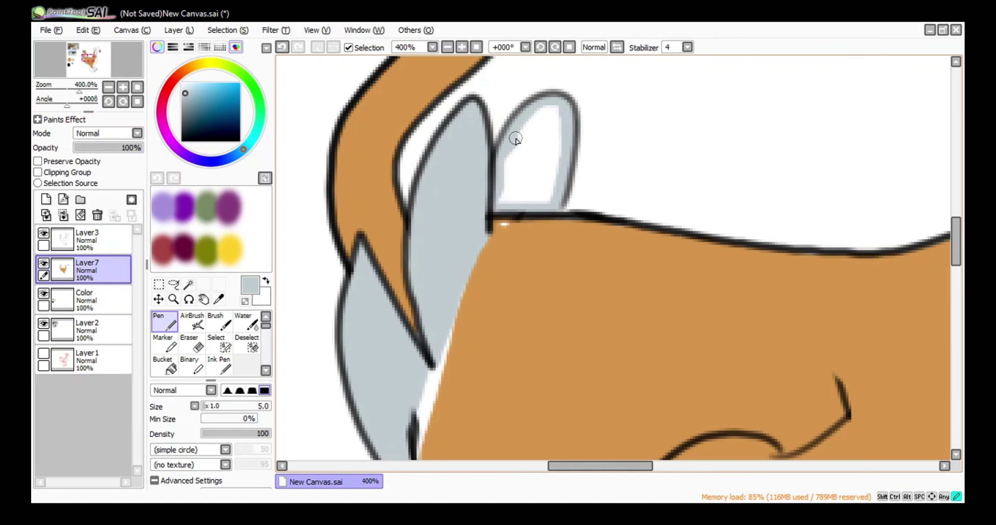
{"action": "left_click", "coordinate": [165, 366]}
{"action": "left_click", "coordinate": [525, 154]}
- Try to blend the gray feathers into the orange rump with the size 12 Water brush
{"action": "left_click", "coordinate": [244, 323]}
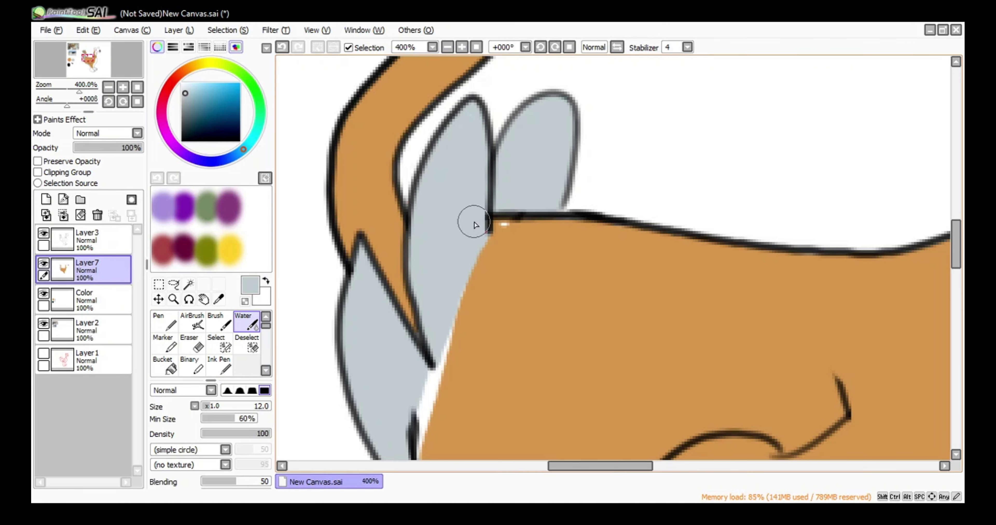
{"action": "scroll", "coordinate": [475, 225], "scroll_direction": "down", "scroll_amount": 3}
{"action": "mouse_move", "coordinate": [473, 117]}
{"action": "left_mouse_down"}
{"action": "mouse_move", "coordinate": [423, 374]}
{"action": "mouse_move", "coordinate": [431, 418]}
{"action": "left_mouse_up"}
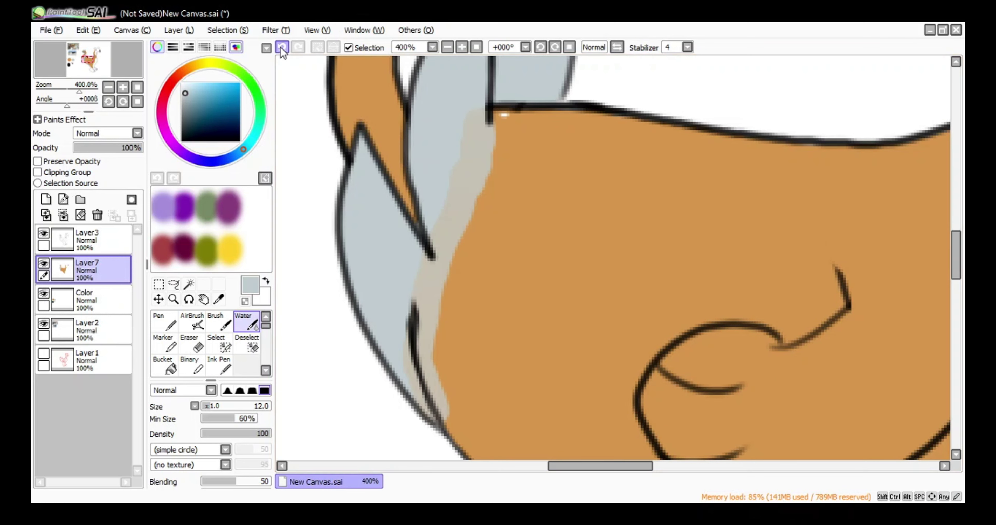
{"action": "left_click", "coordinate": [282, 48]}
- Reduce the Water brush to size 5 and blend the boundary between the gray feathers and the orange rump
{"action": "key", "text": "bracketleft"}
{"action": "key", "text": "bracketleft"}
{"action": "key", "text": "bracketleft"}
{"action": "key", "text": "bracketleft"}
{"action": "key", "text": "bracketleft"}
{"action": "left_click_drag", "start_coordinate": [482, 145], "coordinate": [415, 306]}
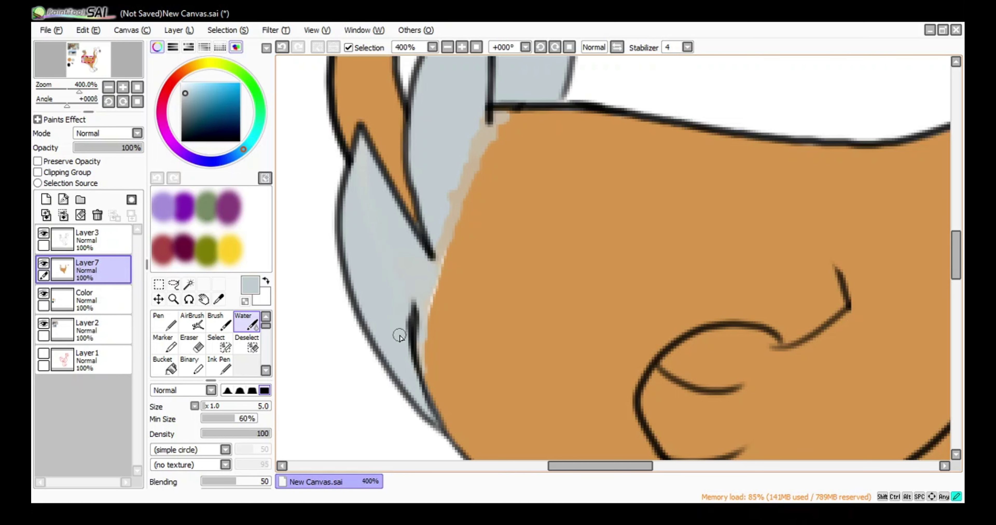
{"action": "mouse_move", "coordinate": [426, 308]}
{"action": "left_mouse_down"}
{"action": "mouse_move", "coordinate": [433, 210]}
{"action": "mouse_move", "coordinate": [482, 130]}
{"action": "left_mouse_up"}
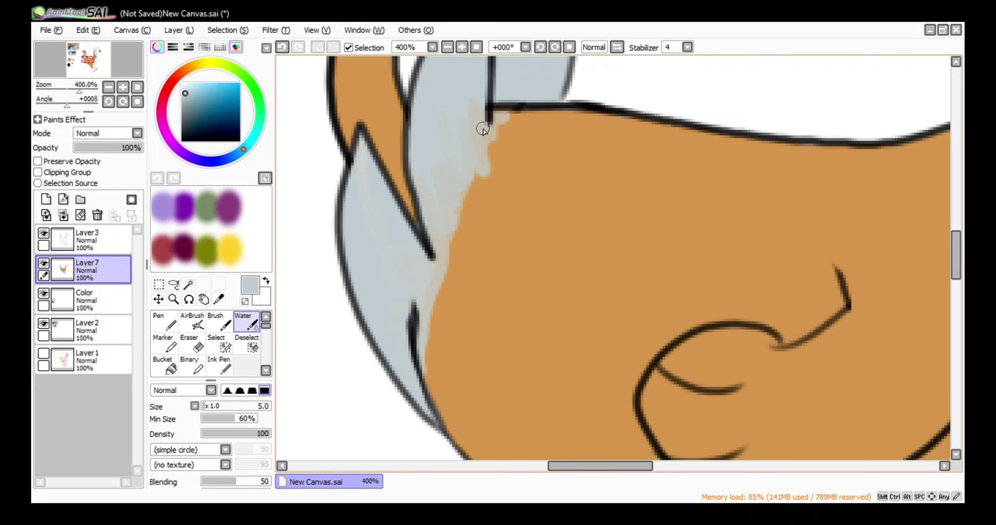
{"action": "left_click", "coordinate": [447, 47]}
{"action": "left_click", "coordinate": [447, 48]}
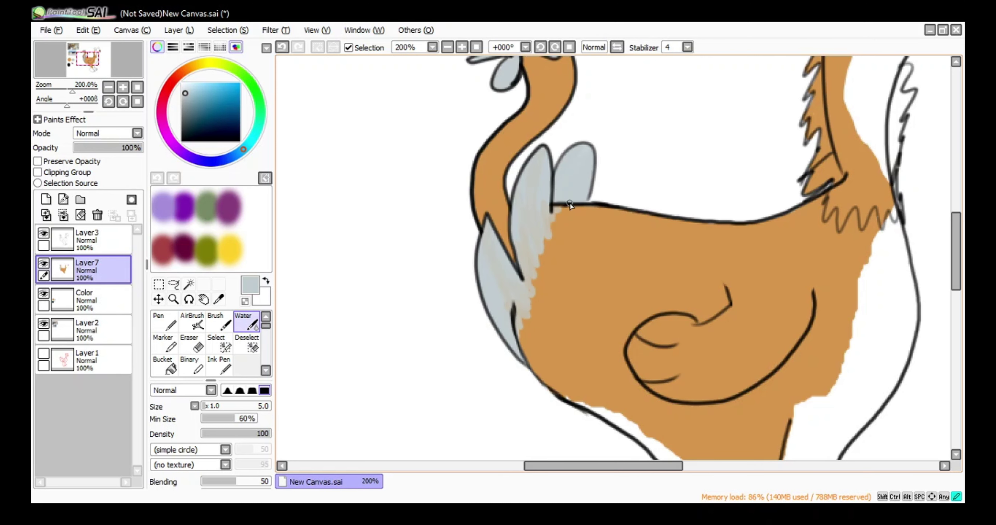
- Sample a grayish brown from the ostrich photo and paint a swatch of it on the Color layer with the size 30 Pen
{"action": "key", "text": "Up"}
{"action": "key", "text": "Right"}
{"action": "key", "text": "Down"}
{"action": "left_click", "coordinate": [478, 49]}
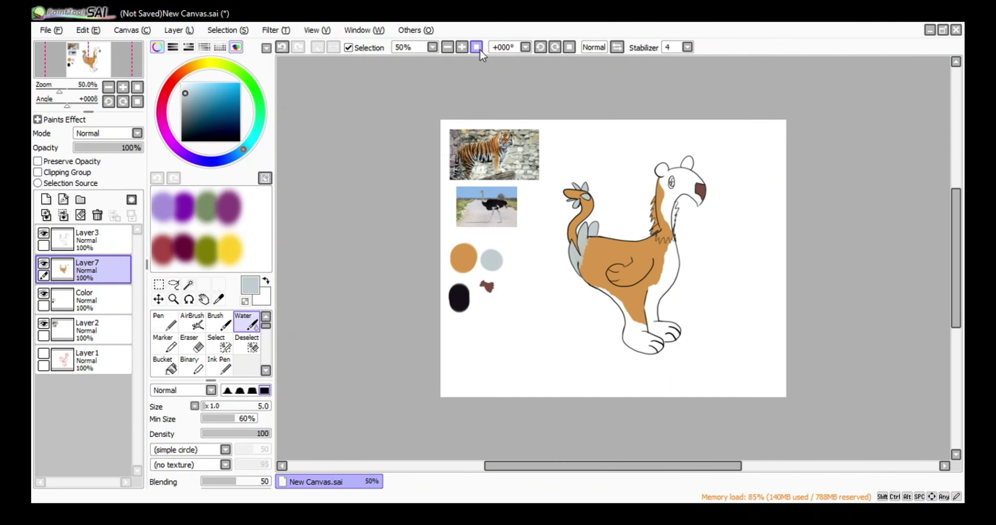
{"action": "left_click", "coordinate": [219, 300]}
{"action": "left_click", "coordinate": [85, 300]}
{"action": "left_click", "coordinate": [468, 191]}
{"action": "scroll", "coordinate": [467, 192], "scroll_direction": "up", "scroll_amount": 3}
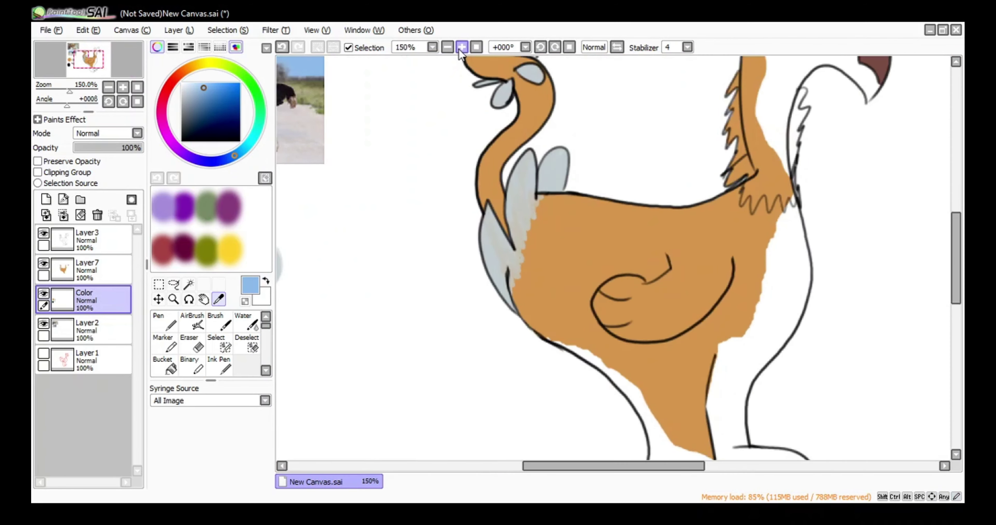
{"action": "left_click", "coordinate": [308, 105]}
{"action": "key", "text": "Down"}
{"action": "left_click", "coordinate": [477, 48]}
{"action": "left_click", "coordinate": [219, 366]}
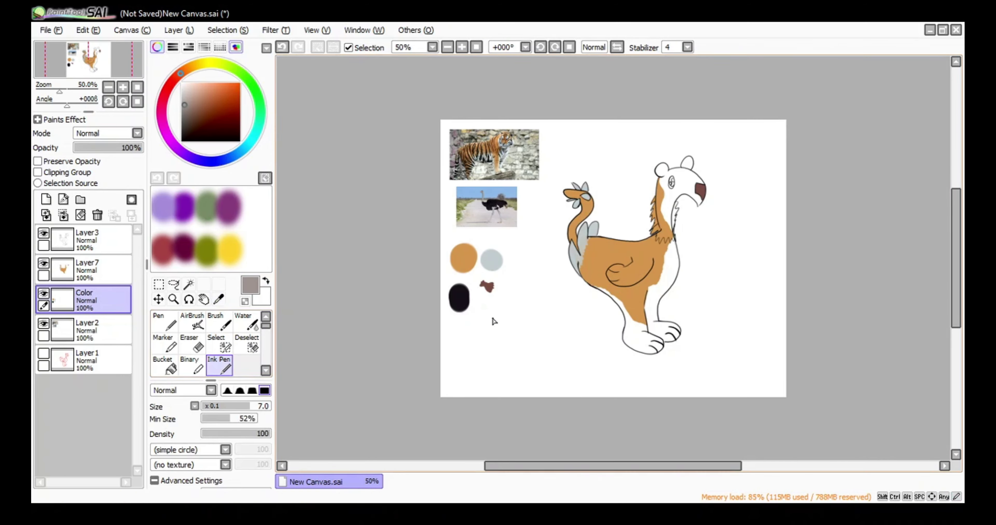
{"action": "left_click", "coordinate": [164, 323]}
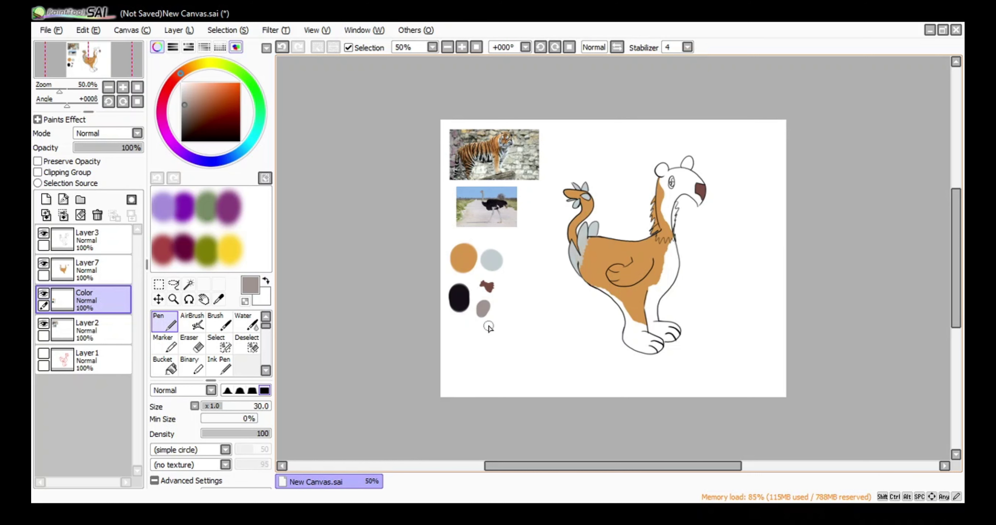
- Color the round near ear grayish brown with the size 30 Pen on Layer7
{"action": "left_click", "coordinate": [99, 274]}
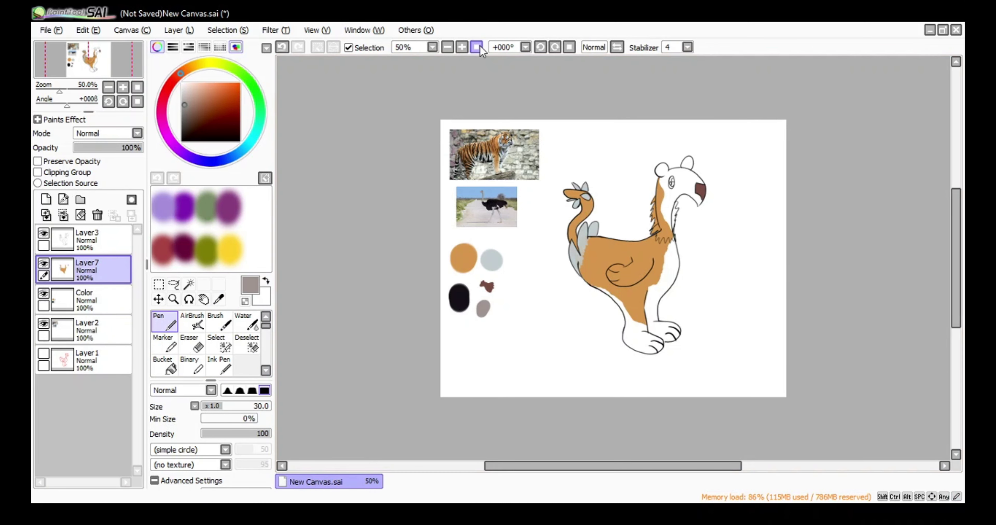
{"action": "left_click", "coordinate": [466, 46]}
{"action": "left_click", "coordinate": [466, 47]}
{"action": "left_click", "coordinate": [467, 47]}
{"action": "key", "text": "Right"}
{"action": "key", "text": "Down"}
{"action": "key", "text": "Left"}
{"action": "key", "text": "Right"}
{"action": "key", "text": "Up"}
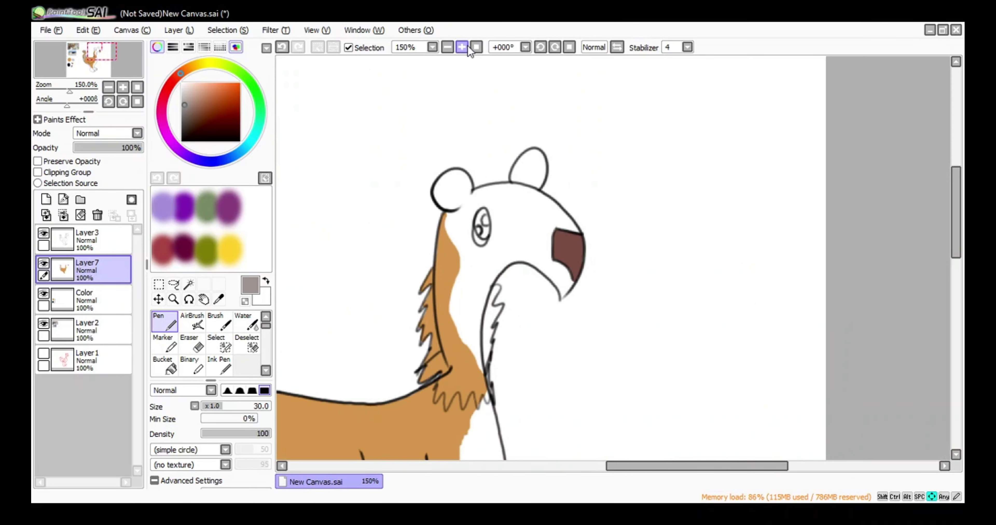
{"action": "mouse_move", "coordinate": [457, 203]}
{"action": "left_mouse_down"}
{"action": "mouse_move", "coordinate": [449, 186]}
{"action": "mouse_move", "coordinate": [456, 201]}
{"action": "left_mouse_up"}
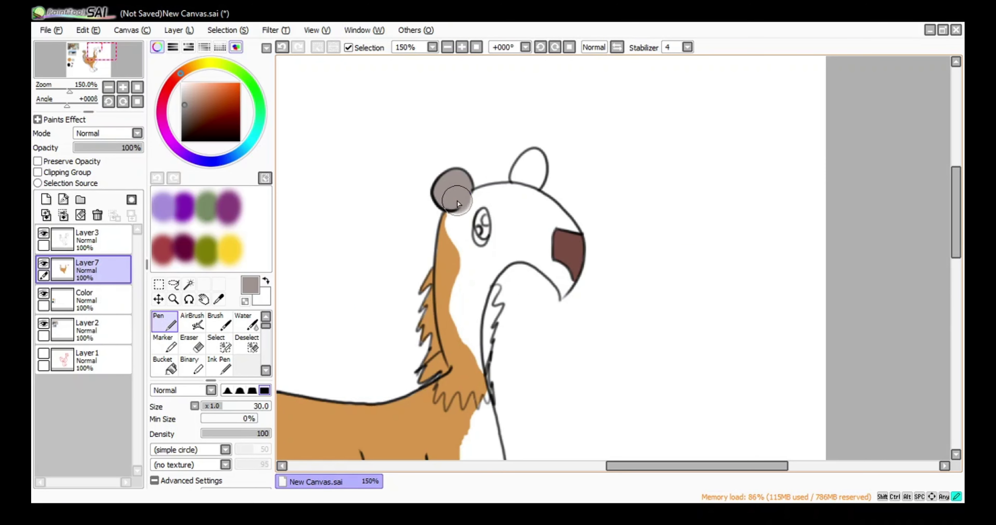
- Reduce the Pen to size 9 and color the far ear grayish brown
{"action": "left_click", "coordinate": [463, 48]}
{"action": "left_click", "coordinate": [464, 48]}
{"action": "left_click", "coordinate": [464, 48]}
{"action": "left_click", "coordinate": [464, 48]}
{"action": "key", "text": "Left"}
{"action": "key", "text": "Up"}
{"action": "key", "text": "bracketleft"}
{"action": "key", "text": "bracketleft"}
{"action": "key", "text": "bracketleft"}
{"action": "key", "text": "bracketleft"}
{"action": "key", "text": "bracketleft"}
{"action": "key", "text": "bracketleft"}
{"action": "key", "text": "bracketleft"}
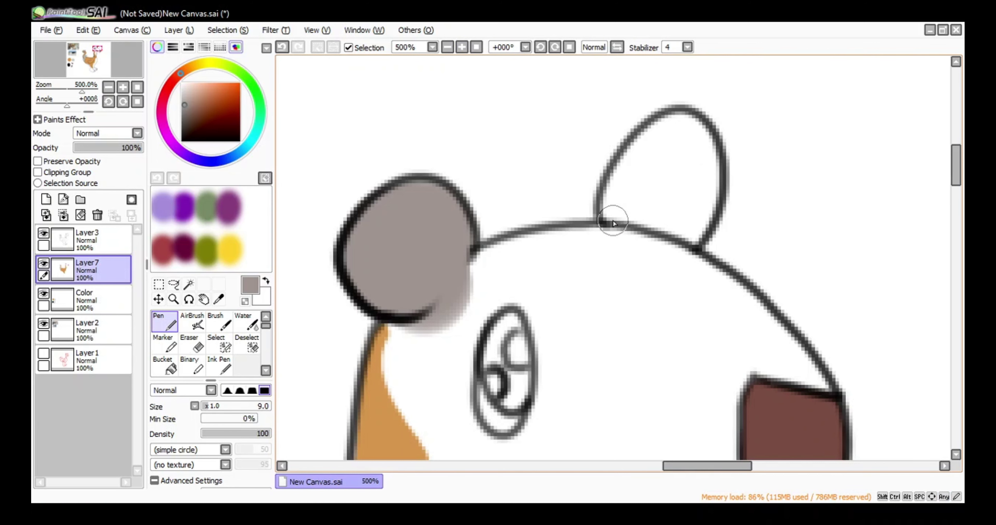
{"action": "mouse_move", "coordinate": [613, 219]}
{"action": "left_mouse_down"}
{"action": "mouse_move", "coordinate": [629, 158]}
{"action": "mouse_move", "coordinate": [671, 122]}
{"action": "mouse_move", "coordinate": [709, 154]}
{"action": "mouse_move", "coordinate": [705, 216]}
{"action": "mouse_move", "coordinate": [645, 218]}
{"action": "mouse_move", "coordinate": [688, 205]}
{"action": "mouse_move", "coordinate": [692, 187]}
{"action": "mouse_move", "coordinate": [670, 149]}
{"action": "left_mouse_up"}
- Outline the face and the upper neck edge in grayish brown with the Pen and fill the enclosed areas with the Bucket
{"action": "scroll", "coordinate": [678, 182], "scroll_direction": "down", "scroll_amount": 3}
{"action": "scroll", "coordinate": [679, 182], "scroll_direction": "left", "scroll_amount": 2}
{"action": "mouse_move", "coordinate": [893, 233]}
{"action": "left_mouse_down"}
{"action": "mouse_move", "coordinate": [788, 132]}
{"action": "mouse_move", "coordinate": [714, 93]}
{"action": "mouse_move", "coordinate": [653, 85]}
{"action": "mouse_move", "coordinate": [588, 96]}
{"action": "mouse_move", "coordinate": [536, 125]}
{"action": "mouse_move", "coordinate": [459, 194]}
{"action": "mouse_move", "coordinate": [475, 254]}
{"action": "mouse_move", "coordinate": [469, 248]}
{"action": "mouse_move", "coordinate": [511, 317]}
{"action": "mouse_move", "coordinate": [505, 306]}
{"action": "mouse_move", "coordinate": [515, 374]}
{"action": "mouse_move", "coordinate": [598, 406]}
{"action": "mouse_move", "coordinate": [633, 357]}
{"action": "mouse_move", "coordinate": [724, 322]}
{"action": "mouse_move", "coordinate": [819, 405]}
{"action": "mouse_move", "coordinate": [836, 451]}
{"action": "mouse_move", "coordinate": [865, 404]}
{"action": "mouse_move", "coordinate": [836, 356]}
{"action": "mouse_move", "coordinate": [791, 319]}
{"action": "mouse_move", "coordinate": [789, 248]}
{"action": "mouse_move", "coordinate": [792, 287]}
{"action": "mouse_move", "coordinate": [874, 223]}
{"action": "left_mouse_up"}
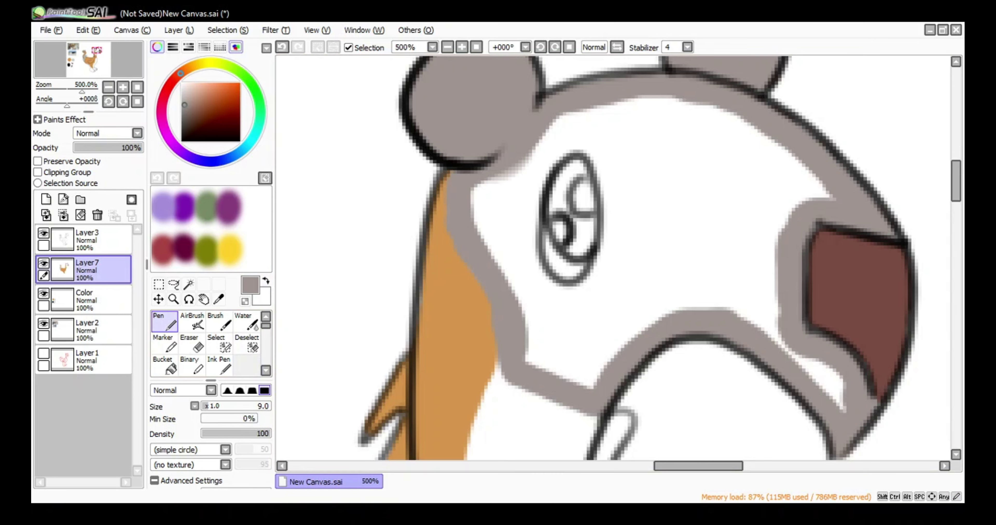
{"action": "left_click", "coordinate": [173, 368]}
{"action": "left_click", "coordinate": [688, 271]}
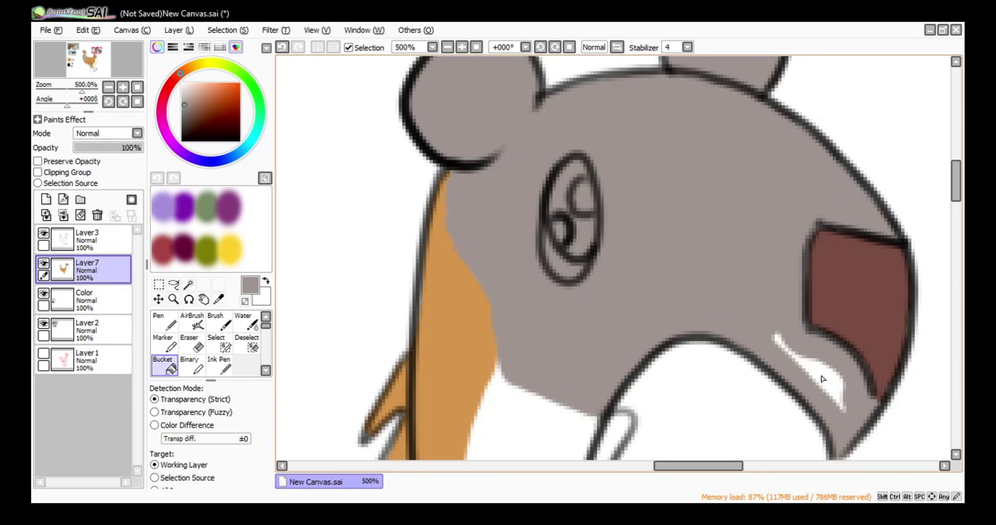
{"action": "left_click", "coordinate": [824, 378]}
- Pick a dark gray, reduce the Pen to size 5, and paint the crescent along the bottom of the eye
{"action": "left_click", "coordinate": [165, 323]}
{"action": "left_click", "coordinate": [182, 131]}
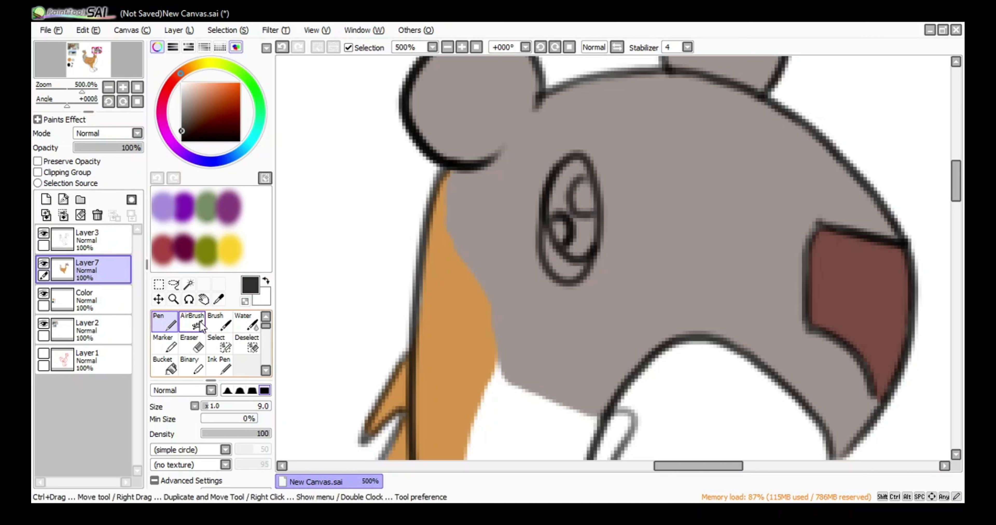
{"action": "key", "text": "bracketleft"}
{"action": "key", "text": "bracketleft"}
{"action": "key", "text": "bracketleft"}
{"action": "key", "text": "bracketleft"}
{"action": "mouse_move", "coordinate": [578, 222]}
{"action": "left_mouse_down"}
{"action": "mouse_move", "coordinate": [580, 251]}
{"action": "mouse_move", "coordinate": [589, 225]}
{"action": "mouse_move", "coordinate": [550, 201]}
{"action": "mouse_move", "coordinate": [572, 165]}
{"action": "mouse_move", "coordinate": [583, 167]}
{"action": "mouse_move", "coordinate": [563, 195]}
{"action": "left_mouse_up"}
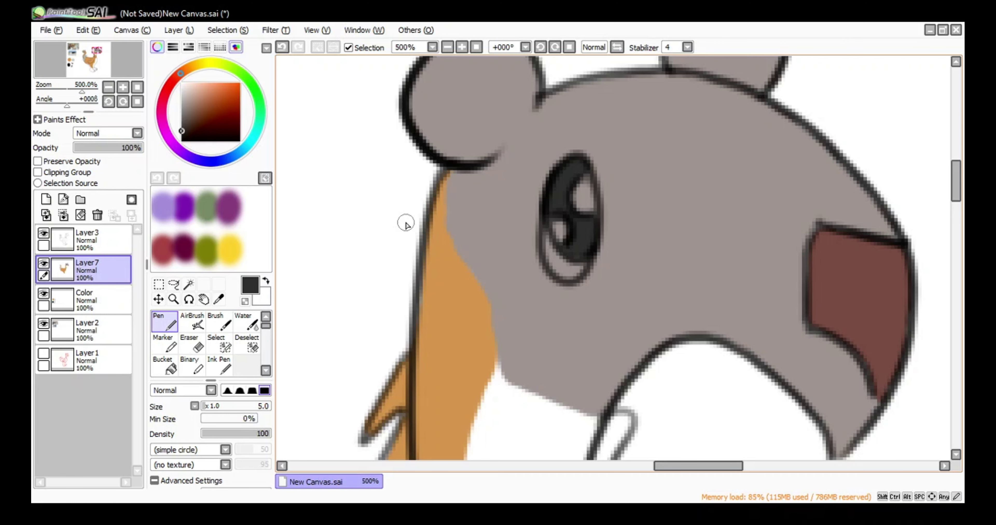
{"action": "left_click", "coordinate": [282, 47]}
{"action": "left_click", "coordinate": [282, 47]}
{"action": "mouse_move", "coordinate": [545, 234]}
{"action": "left_mouse_down"}
{"action": "mouse_move", "coordinate": [551, 262]}
{"action": "mouse_move", "coordinate": [580, 268]}
{"action": "mouse_move", "coordinate": [548, 244]}
{"action": "mouse_move", "coordinate": [569, 276]}
{"action": "left_mouse_up"}
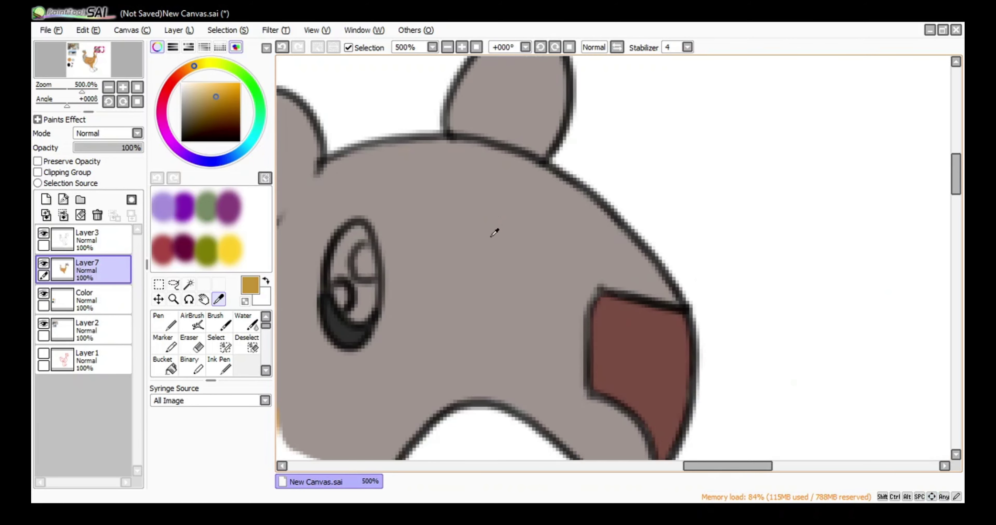
- Mix a light yellow-orange and paint the iris with the size 5 Pen
{"action": "left_click", "coordinate": [189, 68]}
{"action": "left_click", "coordinate": [214, 90]}
{"action": "left_click", "coordinate": [194, 65]}
{"action": "left_click", "coordinate": [198, 64]}
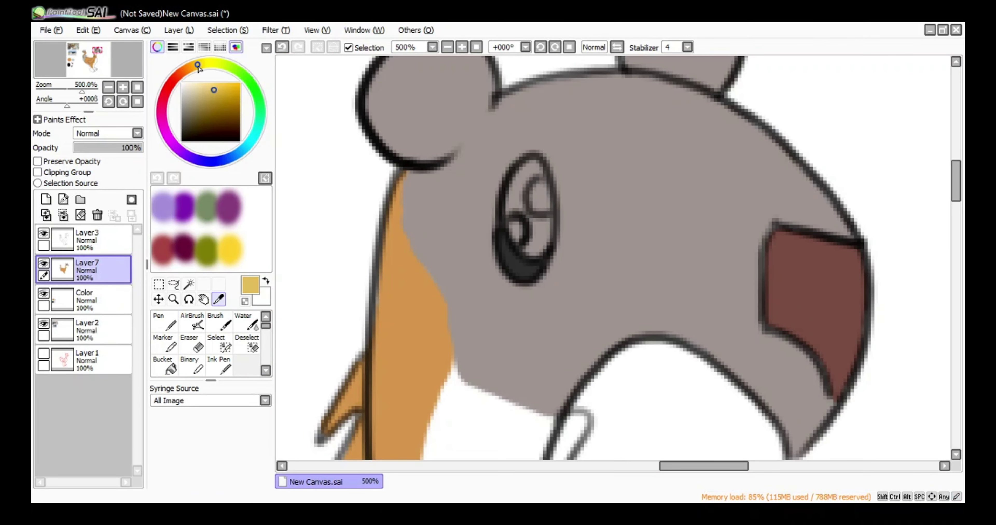
{"action": "left_click", "coordinate": [190, 68]}
{"action": "left_click", "coordinate": [164, 323]}
{"action": "mouse_move", "coordinate": [540, 221]}
{"action": "left_mouse_down"}
{"action": "mouse_move", "coordinate": [531, 250]}
{"action": "mouse_move", "coordinate": [545, 222]}
{"action": "mouse_move", "coordinate": [509, 208]}
{"action": "mouse_move", "coordinate": [532, 174]}
{"action": "left_mouse_up"}
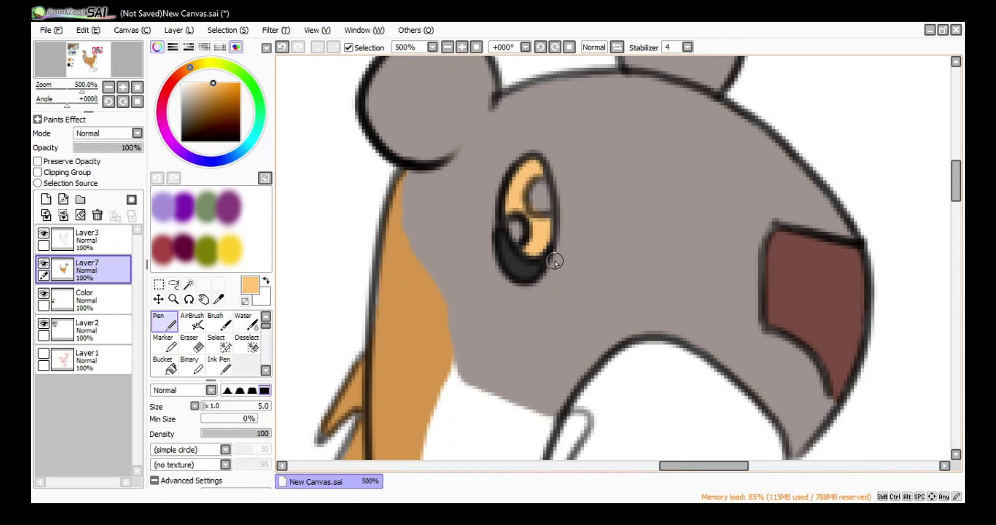
- Pick a deeper orange and repaint the upper and lower parts of the iris
{"action": "left_click", "coordinate": [183, 72]}
{"action": "left_click", "coordinate": [221, 86]}
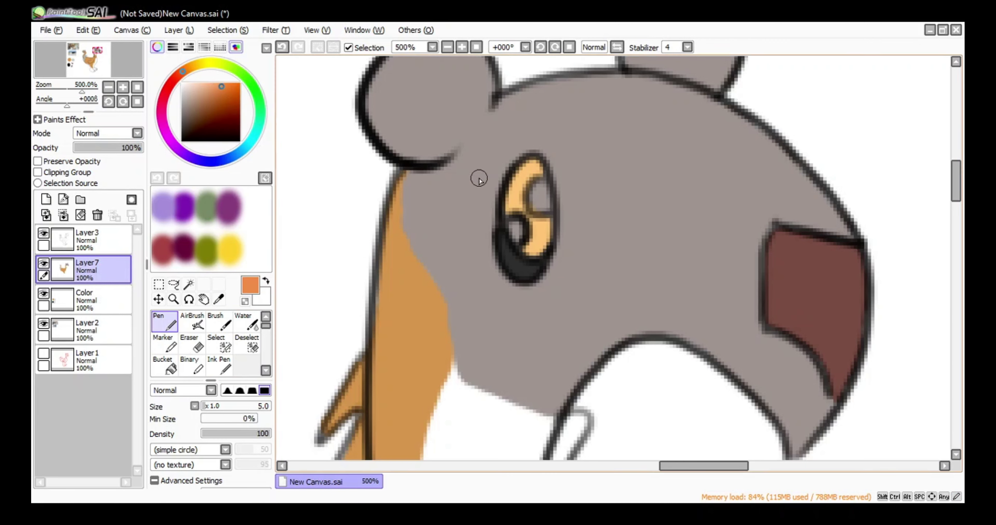
{"action": "mouse_move", "coordinate": [538, 173]}
{"action": "left_mouse_down"}
{"action": "mouse_move", "coordinate": [511, 182]}
{"action": "mouse_move", "coordinate": [521, 181]}
{"action": "left_mouse_up"}
{"action": "left_click_drag", "start_coordinate": [527, 219], "coordinate": [544, 236]}
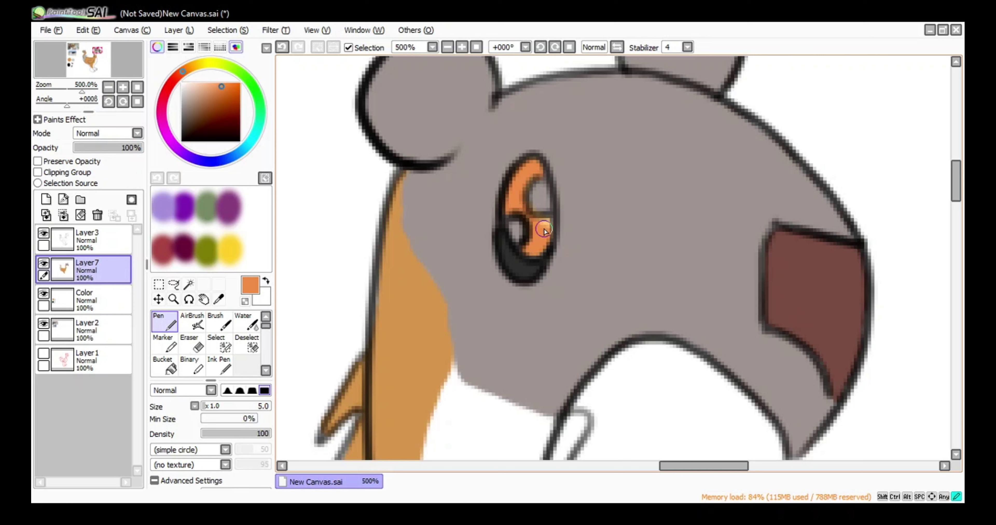
- Lighten the orange iris with pale yellow using the size 5 Water brush, and pick a light gray
{"action": "left_click", "coordinate": [247, 324]}
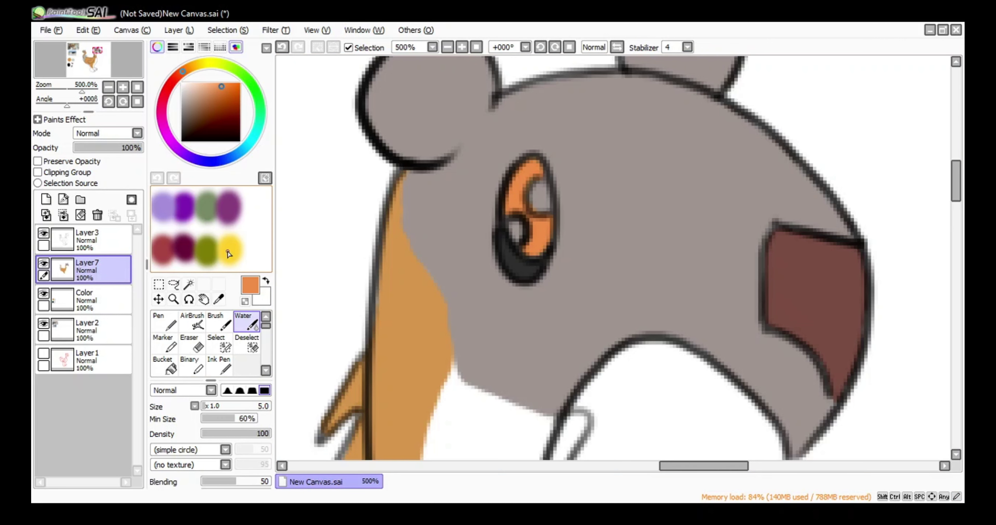
{"action": "left_click", "coordinate": [219, 300]}
{"action": "left_click", "coordinate": [204, 63]}
{"action": "left_click", "coordinate": [209, 85]}
{"action": "left_click", "coordinate": [248, 324]}
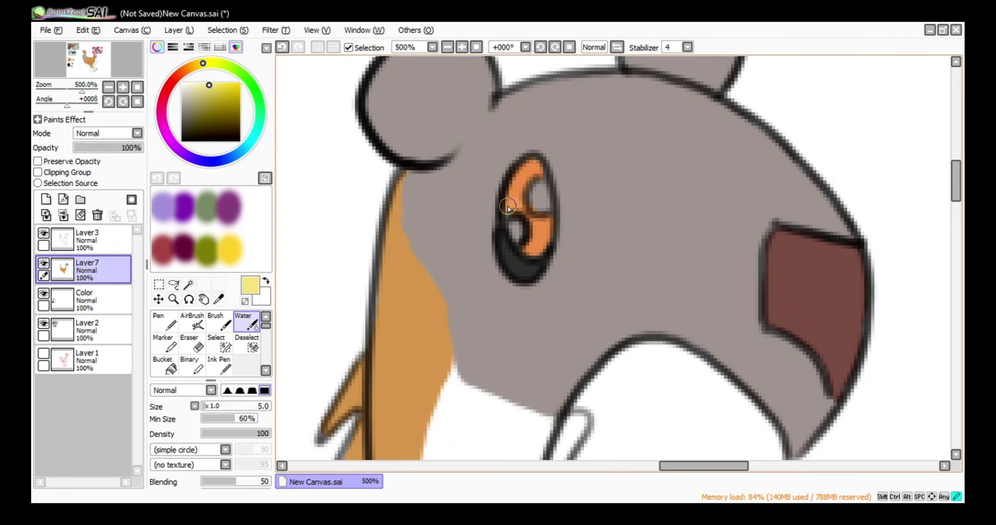
{"action": "left_click", "coordinate": [180, 86]}
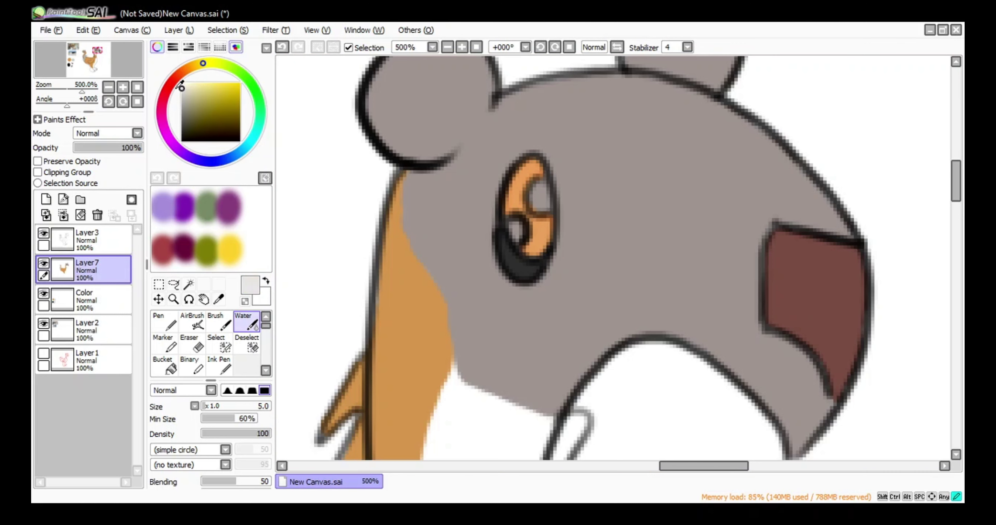
- Paint pale highlights into the eye and its pupil with the size 5 Pen
{"action": "left_click", "coordinate": [166, 323]}
{"action": "left_click_drag", "start_coordinate": [541, 190], "coordinate": [539, 195]}
{"action": "left_click", "coordinate": [515, 231]}
- Sample the face's brownish gray, outline the front of the neck and the throat fur with the size 5 Pen, and bucket-fill the outlined area
{"action": "scroll", "coordinate": [658, 439], "scroll_direction": "down", "scroll_amount": 5}
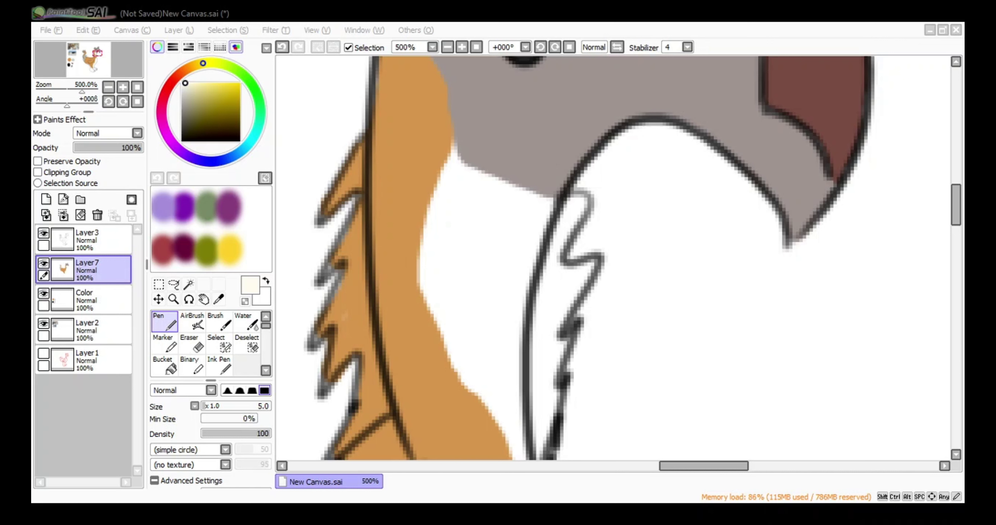
{"action": "left_click", "coordinate": [219, 300]}
{"action": "left_click", "coordinate": [476, 133]}
{"action": "left_click", "coordinate": [172, 325]}
{"action": "mouse_move", "coordinate": [459, 154]}
{"action": "left_mouse_down"}
{"action": "mouse_move", "coordinate": [456, 145]}
{"action": "mouse_move", "coordinate": [421, 247]}
{"action": "mouse_move", "coordinate": [423, 286]}
{"action": "mouse_move", "coordinate": [518, 458]}
{"action": "left_mouse_up"}
{"action": "scroll", "coordinate": [522, 456], "scroll_direction": "down", "scroll_amount": 5}
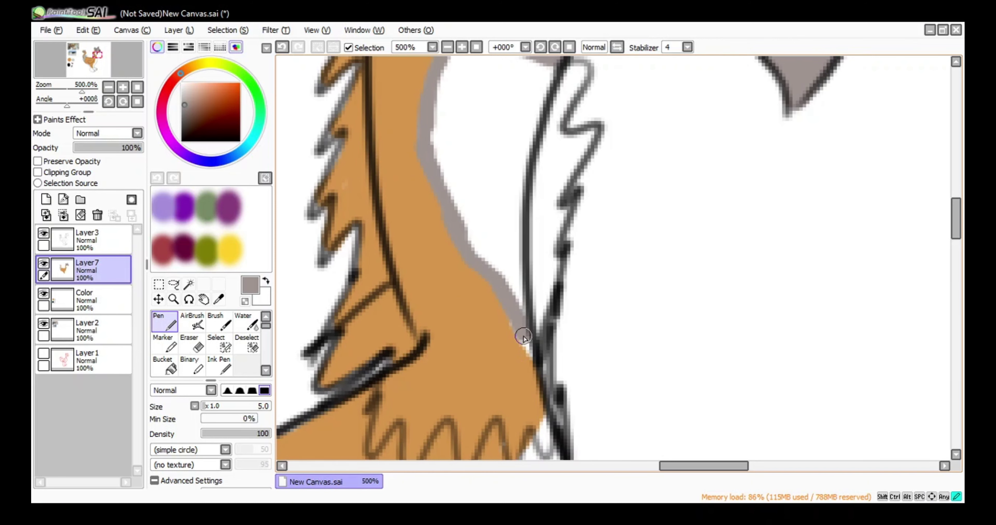
{"action": "mouse_move", "coordinate": [523, 338]}
{"action": "left_mouse_down"}
{"action": "mouse_move", "coordinate": [543, 367]}
{"action": "mouse_move", "coordinate": [541, 294]}
{"action": "mouse_move", "coordinate": [560, 179]}
{"action": "mouse_move", "coordinate": [582, 149]}
{"action": "mouse_move", "coordinate": [553, 138]}
{"action": "mouse_move", "coordinate": [579, 78]}
{"action": "mouse_move", "coordinate": [568, 62]}
{"action": "left_mouse_up"}
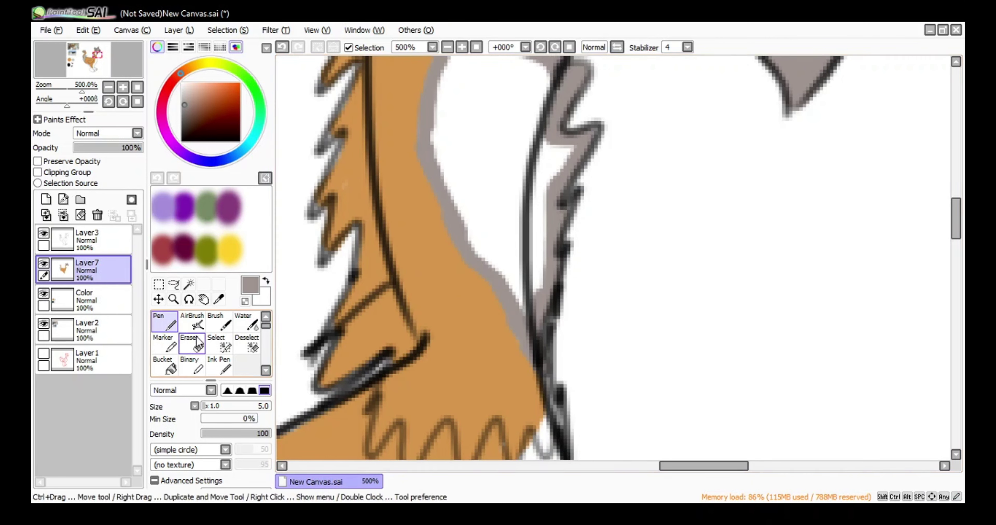
{"action": "left_click", "coordinate": [165, 365]}
{"action": "left_click", "coordinate": [493, 155]}
{"action": "left_click", "coordinate": [450, 49]}
{"action": "left_click", "coordinate": [450, 50]}
{"action": "left_click", "coordinate": [451, 49]}
{"action": "left_click", "coordinate": [451, 50]}
{"action": "left_click", "coordinate": [450, 50]}
{"action": "key", "text": "Right"}
{"action": "key", "text": "Down"}
{"action": "key", "text": "Down"}
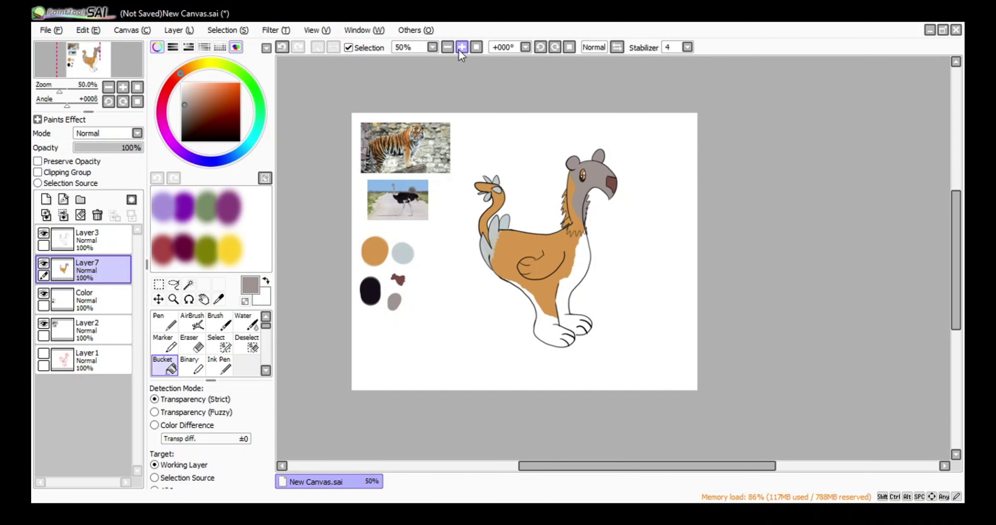
{"action": "left_click", "coordinate": [462, 47]}
{"action": "left_click", "coordinate": [461, 47]}
{"action": "left_click", "coordinate": [364, 221], "text": "alt"}
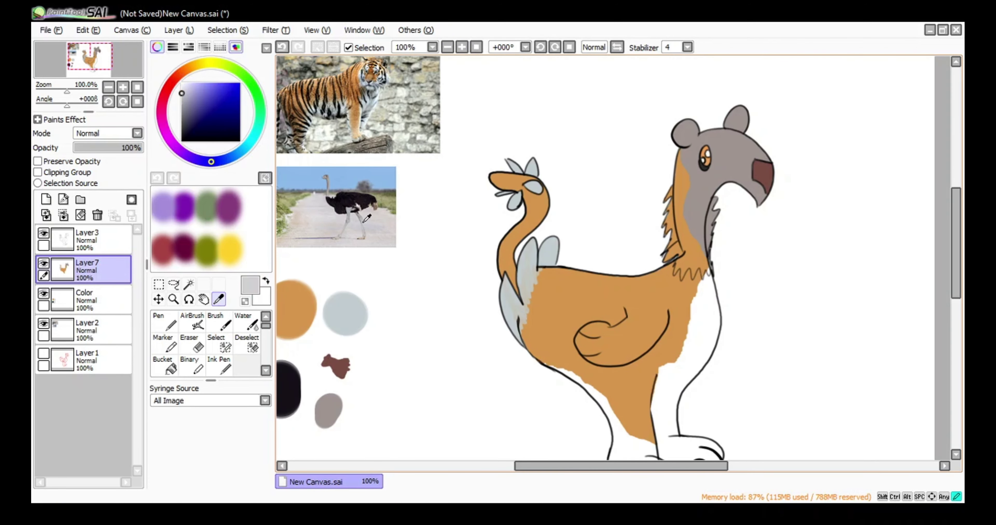
{"action": "left_click", "coordinate": [476, 48]}
{"action": "left_click", "coordinate": [462, 47]}
{"action": "left_click", "coordinate": [461, 47]}
{"action": "left_click", "coordinate": [462, 47]}
{"action": "left_click", "coordinate": [462, 48]}
{"action": "left_click", "coordinate": [462, 47]}
{"action": "left_click", "coordinate": [476, 47]}
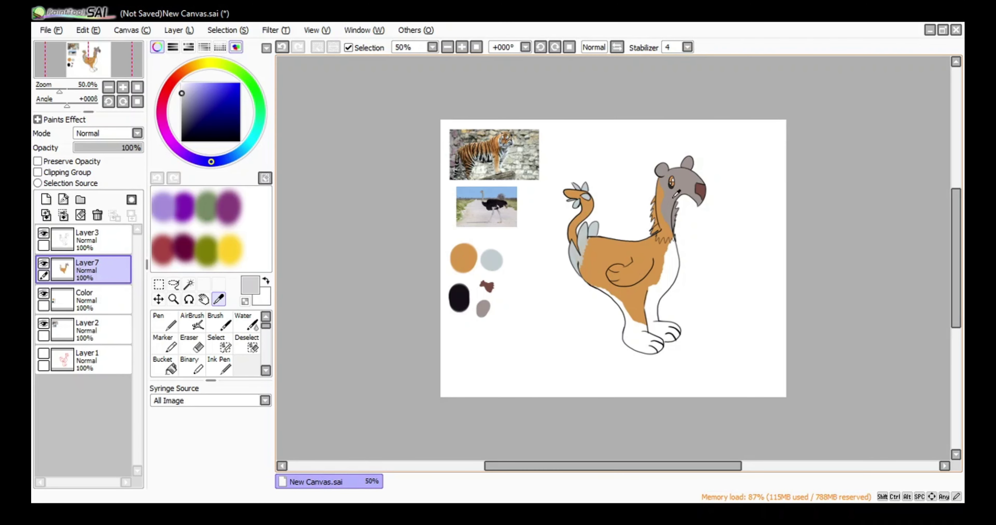
{"action": "left_click", "coordinate": [675, 195], "text": "alt"}
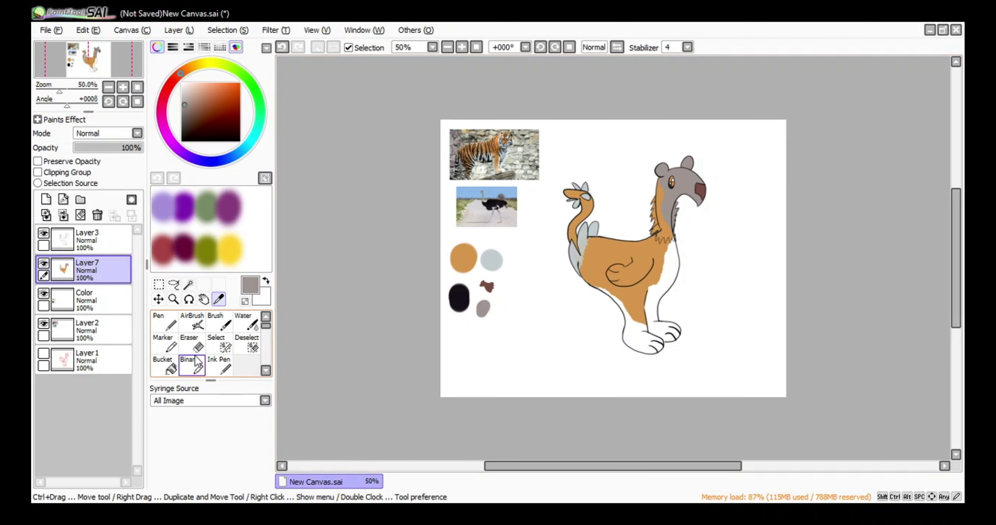
- Sample the light blue-gray swatch and outline the pale area along the belly and the back of the near leg with the size 5 Pen
{"action": "left_click", "coordinate": [219, 299]}
{"action": "left_click", "coordinate": [491, 261]}
{"action": "left_click", "coordinate": [165, 322]}
{"action": "left_click", "coordinate": [463, 47]}
{"action": "left_click", "coordinate": [463, 47]}
{"action": "left_click", "coordinate": [463, 47]}
{"action": "key", "text": "Right"}
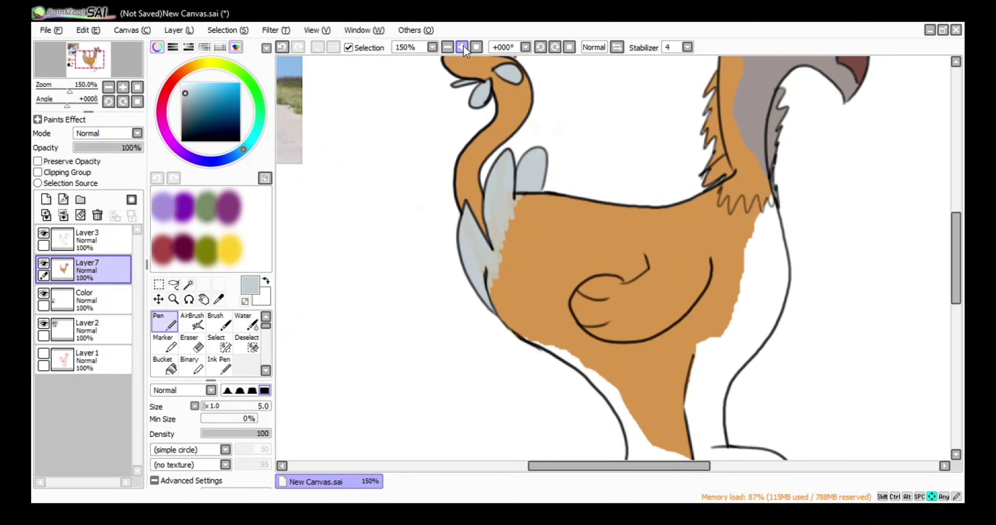
{"action": "left_click", "coordinate": [463, 45]}
{"action": "left_click", "coordinate": [462, 45]}
{"action": "mouse_move", "coordinate": [328, 104]}
{"action": "left_mouse_down"}
{"action": "mouse_move", "coordinate": [465, 157]}
{"action": "mouse_move", "coordinate": [527, 205]}
{"action": "mouse_move", "coordinate": [611, 302]}
{"action": "mouse_move", "coordinate": [663, 390]}
{"action": "mouse_move", "coordinate": [747, 425]}
{"action": "left_mouse_up"}
{"action": "mouse_move", "coordinate": [385, 135]}
{"action": "left_mouse_down"}
{"action": "mouse_move", "coordinate": [468, 184]}
{"action": "mouse_move", "coordinate": [547, 262]}
{"action": "mouse_move", "coordinate": [581, 316]}
{"action": "mouse_move", "coordinate": [604, 435]}
{"action": "mouse_move", "coordinate": [598, 460]}
{"action": "mouse_move", "coordinate": [748, 464]}
{"action": "mouse_move", "coordinate": [776, 448]}
{"action": "left_mouse_up"}
- Bucket-fill the outlined belly and near-leg area with light blue-gray and touch it up with the Pen
{"action": "left_click", "coordinate": [219, 365]}
{"action": "left_click", "coordinate": [631, 382]}
{"action": "left_click", "coordinate": [166, 364]}
{"action": "left_click", "coordinate": [632, 400]}
{"action": "left_click", "coordinate": [173, 326]}
{"action": "left_click_drag", "start_coordinate": [518, 211], "coordinate": [408, 140]}
- Enlarge the Pen to size 7, outline the inside of the near foot in light blue-gray, and bucket-fill the foot
{"action": "left_click_drag", "start_coordinate": [90, 66], "coordinate": [93, 70]}
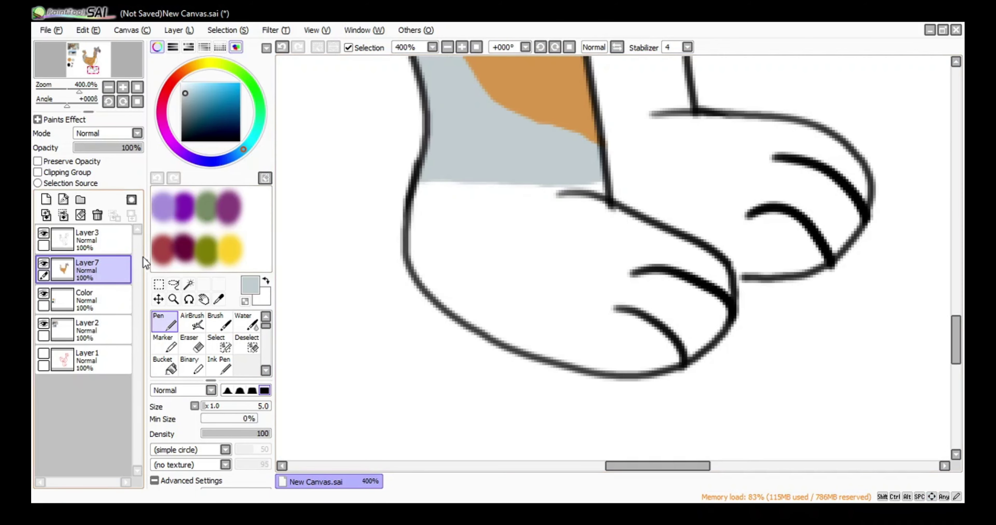
{"action": "key", "text": "bracketright"}
{"action": "key", "text": "bracketright"}
{"action": "mouse_move", "coordinate": [429, 184]}
{"action": "left_mouse_down"}
{"action": "mouse_move", "coordinate": [422, 275]}
{"action": "mouse_move", "coordinate": [555, 353]}
{"action": "mouse_move", "coordinate": [691, 344]}
{"action": "mouse_move", "coordinate": [707, 249]}
{"action": "mouse_move", "coordinate": [594, 186]}
{"action": "mouse_move", "coordinate": [568, 194]}
{"action": "left_mouse_up"}
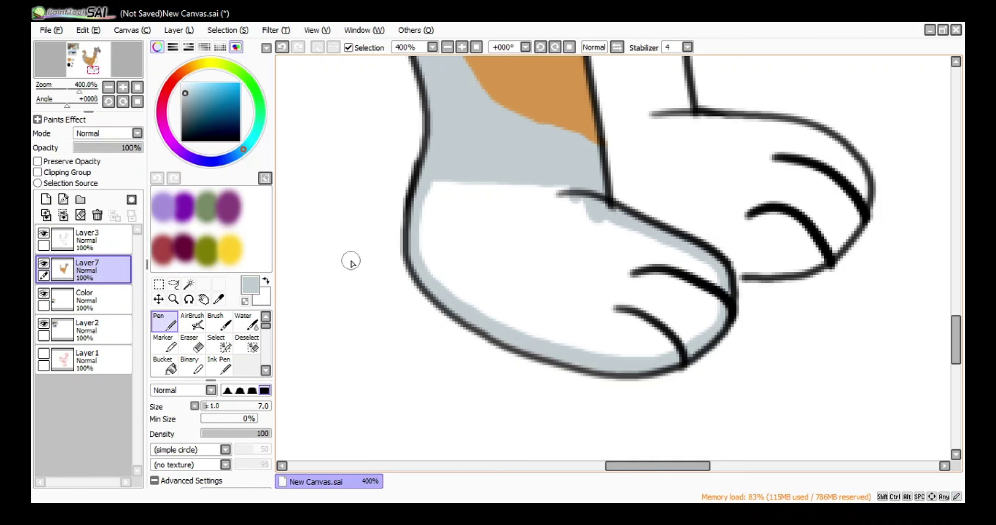
{"action": "left_click", "coordinate": [168, 365]}
{"action": "left_click", "coordinate": [540, 223]}
- Outline the far foot and its lower leg in light blue-gray with the size 7 Pen and bucket-fill them
{"action": "left_click_drag", "start_coordinate": [96, 71], "coordinate": [96, 69]}
{"action": "left_click", "coordinate": [168, 323]}
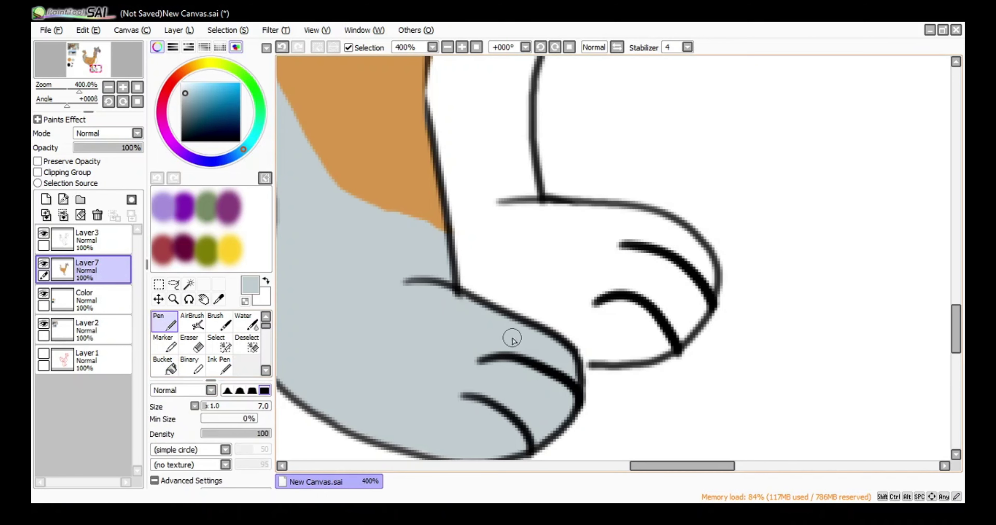
{"action": "mouse_move", "coordinate": [586, 361]}
{"action": "left_mouse_down"}
{"action": "mouse_move", "coordinate": [566, 334]}
{"action": "mouse_move", "coordinate": [466, 285]}
{"action": "mouse_move", "coordinate": [437, 101]}
{"action": "mouse_move", "coordinate": [513, 93]}
{"action": "mouse_move", "coordinate": [548, 210]}
{"action": "mouse_move", "coordinate": [656, 220]}
{"action": "mouse_move", "coordinate": [697, 252]}
{"action": "mouse_move", "coordinate": [687, 330]}
{"action": "mouse_move", "coordinate": [592, 356]}
{"action": "left_mouse_up"}
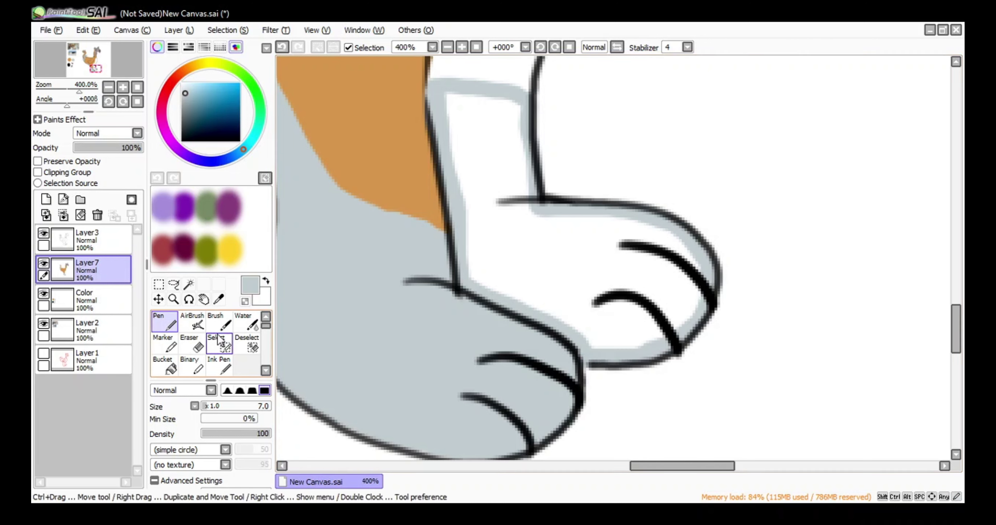
{"action": "left_click", "coordinate": [168, 365]}
{"action": "left_click", "coordinate": [591, 251]}
- Outline the pale area of the far leg's upper part and the chest in light blue-gray beside the orange body
{"action": "key", "text": "Up"}
{"action": "scroll", "coordinate": [591, 251], "scroll_direction": "up", "scroll_amount": 8}
{"action": "key", "text": "n"}
{"action": "mouse_move", "coordinate": [433, 412]}
{"action": "left_mouse_down"}
{"action": "mouse_move", "coordinate": [469, 246]}
{"action": "mouse_move", "coordinate": [538, 218]}
{"action": "mouse_move", "coordinate": [587, 93]}
{"action": "left_mouse_up"}
{"action": "scroll", "coordinate": [587, 93], "scroll_direction": "up", "scroll_amount": 8}
{"action": "mouse_move", "coordinate": [662, 116]}
{"action": "left_mouse_down"}
{"action": "mouse_move", "coordinate": [616, 200]}
{"action": "mouse_move", "coordinate": [583, 376]}
{"action": "left_mouse_up"}
{"action": "scroll", "coordinate": [588, 270], "scroll_direction": "down", "scroll_amount": 3}
{"action": "scroll", "coordinate": [588, 271], "scroll_direction": "right", "scroll_amount": 3}
{"action": "mouse_move", "coordinate": [613, 81]}
{"action": "left_mouse_down"}
{"action": "mouse_move", "coordinate": [653, 252]}
{"action": "mouse_move", "coordinate": [654, 332]}
{"action": "mouse_move", "coordinate": [615, 425]}
{"action": "mouse_move", "coordinate": [564, 460]}
{"action": "left_mouse_up"}
{"action": "scroll", "coordinate": [484, 444], "scroll_direction": "down", "scroll_amount": 5}
{"action": "mouse_move", "coordinate": [590, 200]}
{"action": "left_mouse_down"}
{"action": "mouse_move", "coordinate": [512, 288]}
{"action": "mouse_move", "coordinate": [477, 390]}
{"action": "left_mouse_up"}
- Bucket-fill the chest and upper far leg with light blue-gray and touch up the edge with the Pen
{"action": "left_click", "coordinate": [171, 365]}
{"action": "left_click", "coordinate": [475, 267]}
{"action": "left_click", "coordinate": [543, 147]}
{"action": "left_click", "coordinate": [165, 322]}
{"action": "left_click", "coordinate": [501, 184]}
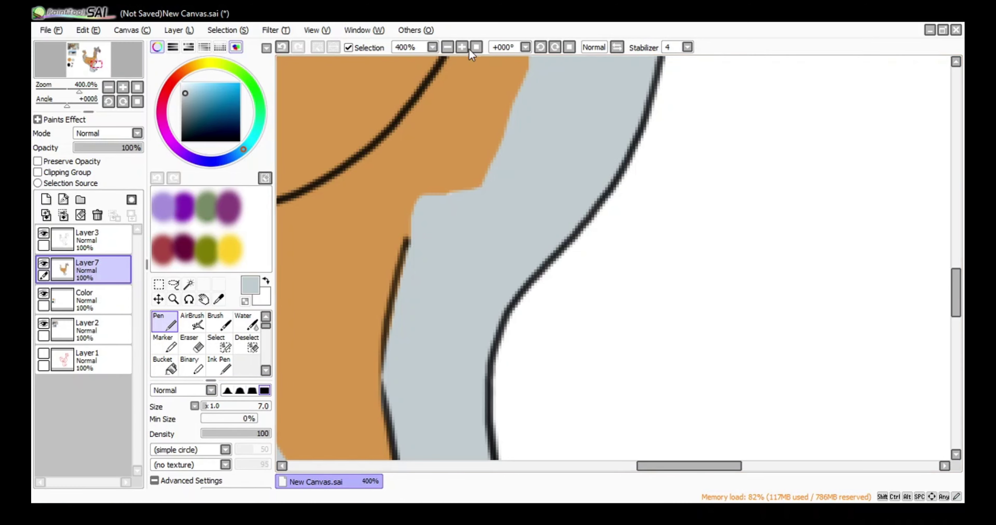
- Repaint the jagged fur along the back of the neck in light blue-gray with the size 7 Pen
{"action": "left_click", "coordinate": [448, 47]}
{"action": "left_click", "coordinate": [448, 47]}
{"action": "left_click", "coordinate": [448, 47]}
{"action": "key", "text": "Down"}
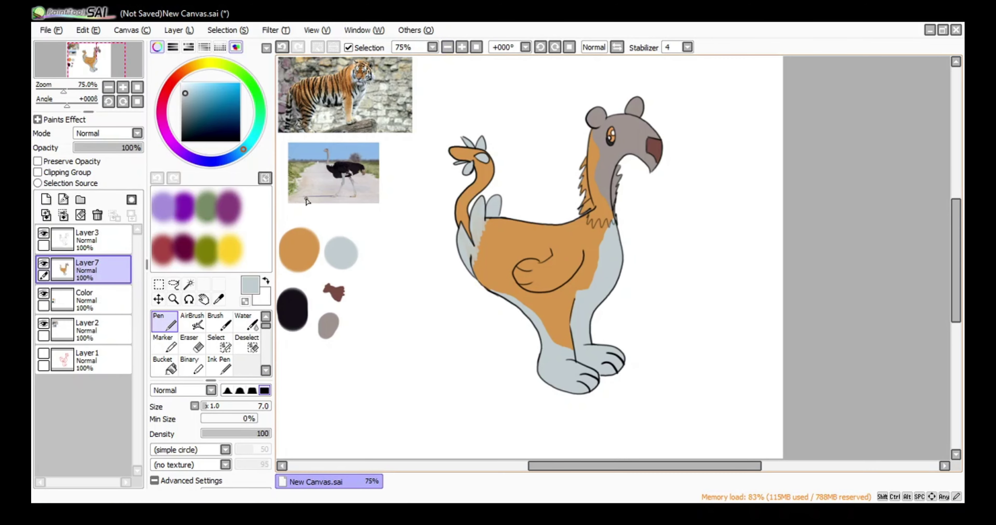
{"action": "key", "text": "alt"}
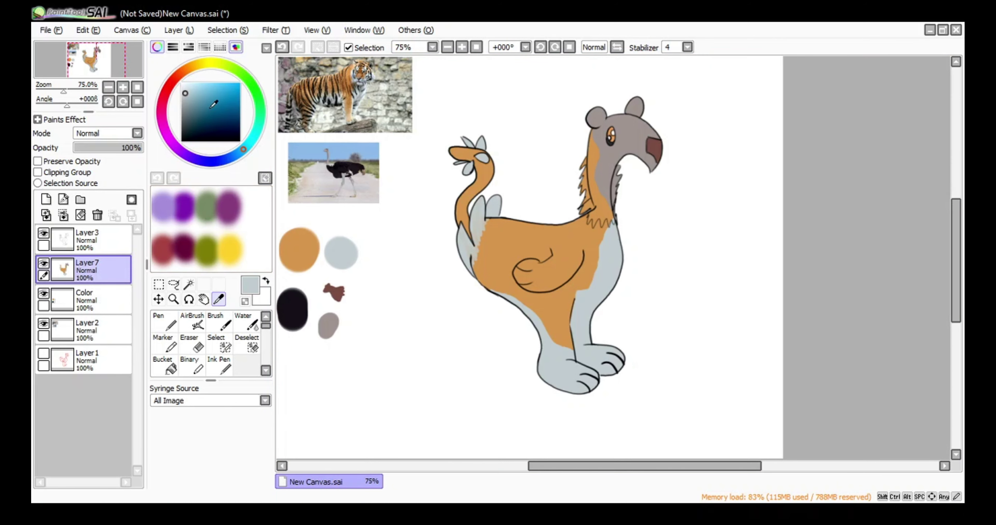
{"action": "left_click", "coordinate": [165, 323]}
{"action": "left_click", "coordinate": [462, 48]}
{"action": "left_click", "coordinate": [463, 47]}
{"action": "left_click", "coordinate": [463, 47]}
{"action": "left_click", "coordinate": [463, 47]}
{"action": "left_click_drag", "start_coordinate": [504, 102], "coordinate": [501, 112]}
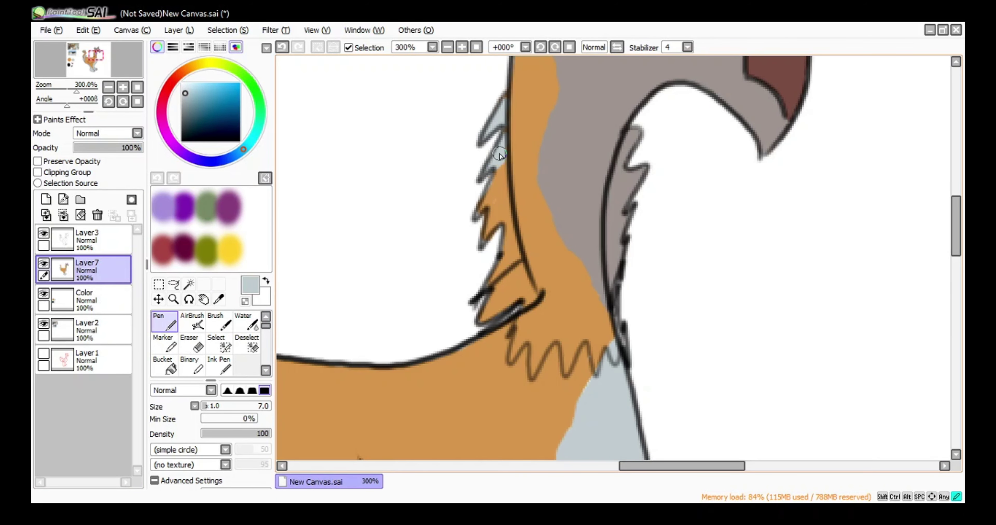
{"action": "left_click_drag", "start_coordinate": [505, 205], "coordinate": [525, 283]}
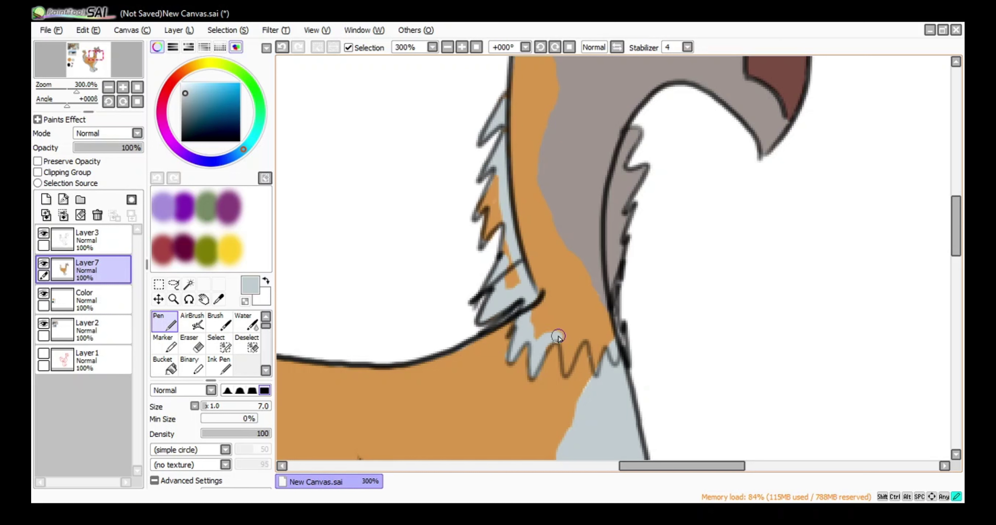
- Repaint the zigzag collar and the throat fur light blue-gray, reducing the Pen to size 4 and bucket-filling the rest of the throat fur
{"action": "mouse_move", "coordinate": [558, 336]}
{"action": "left_mouse_down"}
{"action": "mouse_move", "coordinate": [568, 371]}
{"action": "mouse_move", "coordinate": [595, 355]}
{"action": "left_mouse_up"}
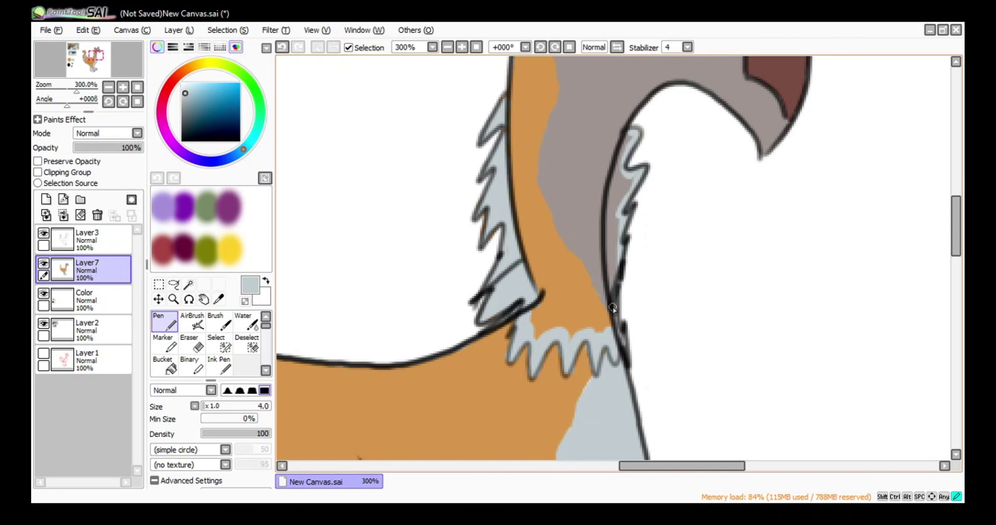
{"action": "mouse_move", "coordinate": [606, 269]}
{"action": "left_mouse_down"}
{"action": "mouse_move", "coordinate": [604, 196]}
{"action": "mouse_move", "coordinate": [631, 134]}
{"action": "left_mouse_up"}
{"action": "left_click", "coordinate": [164, 364]}
{"action": "left_click", "coordinate": [614, 228]}
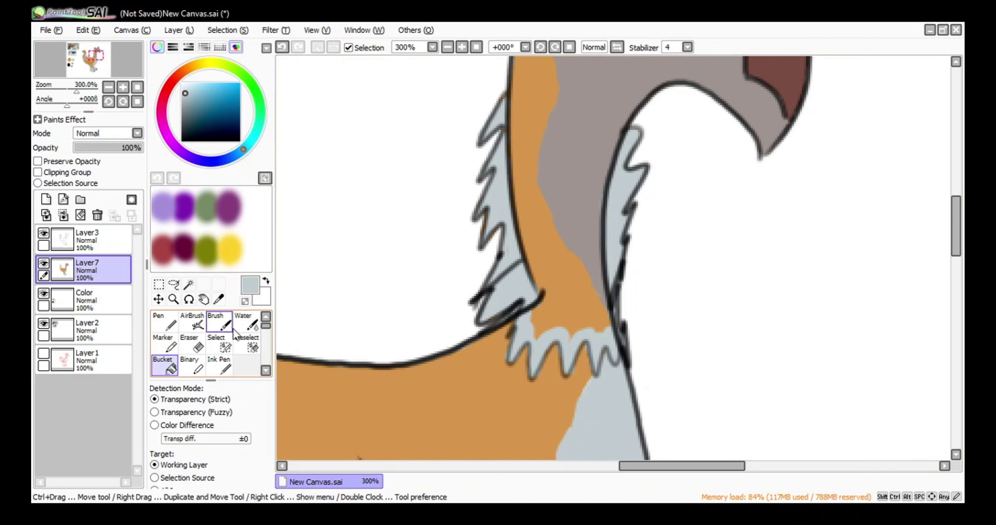
- Blend the light blue-gray neck fur and collar into the orange with the size 5 Water brush
{"action": "left_click", "coordinate": [247, 323]}
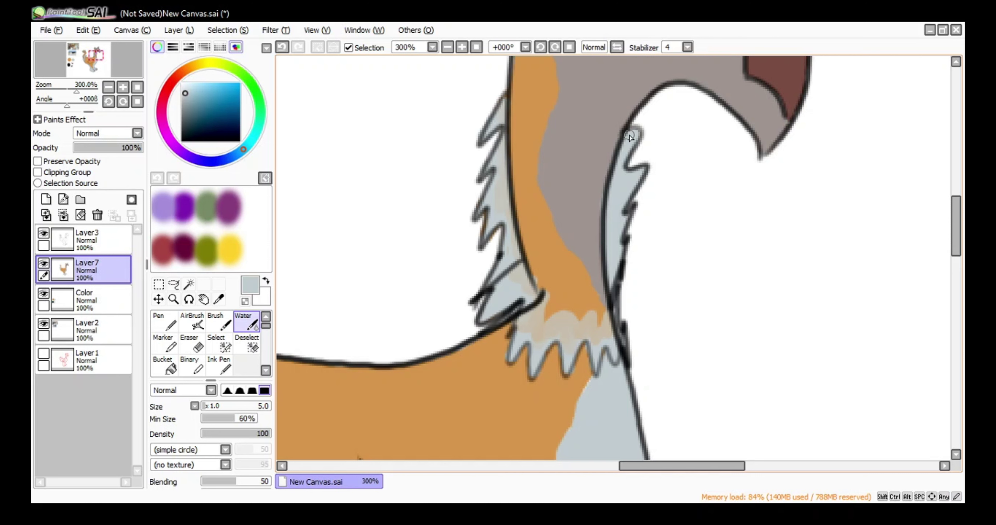
{"action": "left_click", "coordinate": [476, 47]}
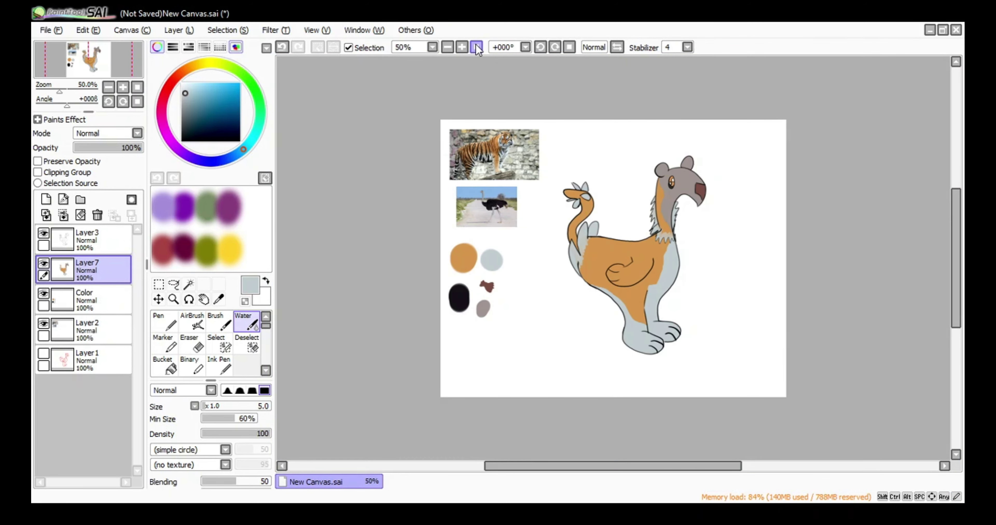
- Add a new layer above Layer3 and sample the near-black swatch for the size 4 Pen
{"action": "left_click", "coordinate": [463, 47]}
{"action": "scroll", "coordinate": [463, 45], "scroll_direction": "up", "scroll_amount": 1}
{"action": "left_click", "coordinate": [91, 240]}
{"action": "left_click", "coordinate": [46, 200]}
{"action": "left_click", "coordinate": [165, 322]}
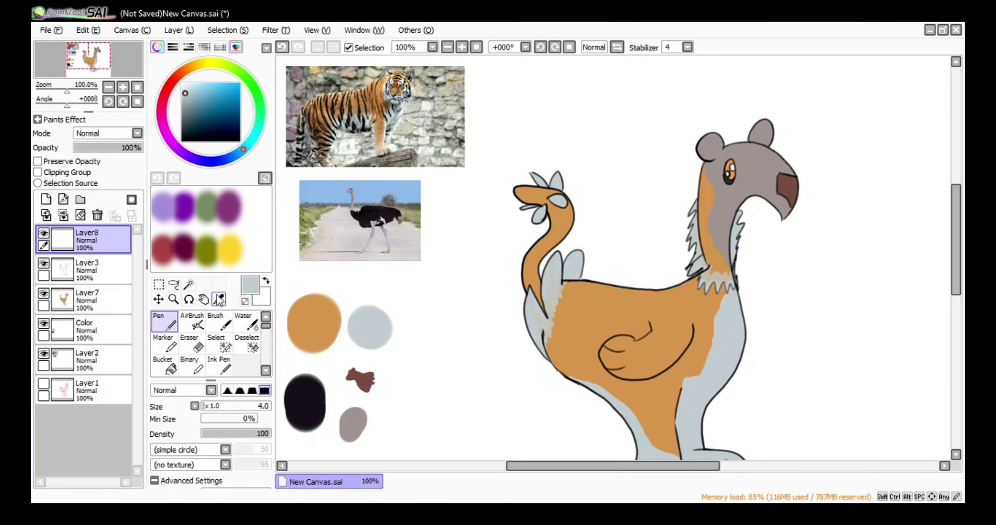
{"action": "left_click", "coordinate": [219, 301]}
{"action": "left_click", "coordinate": [308, 394]}
{"action": "left_click", "coordinate": [165, 322]}
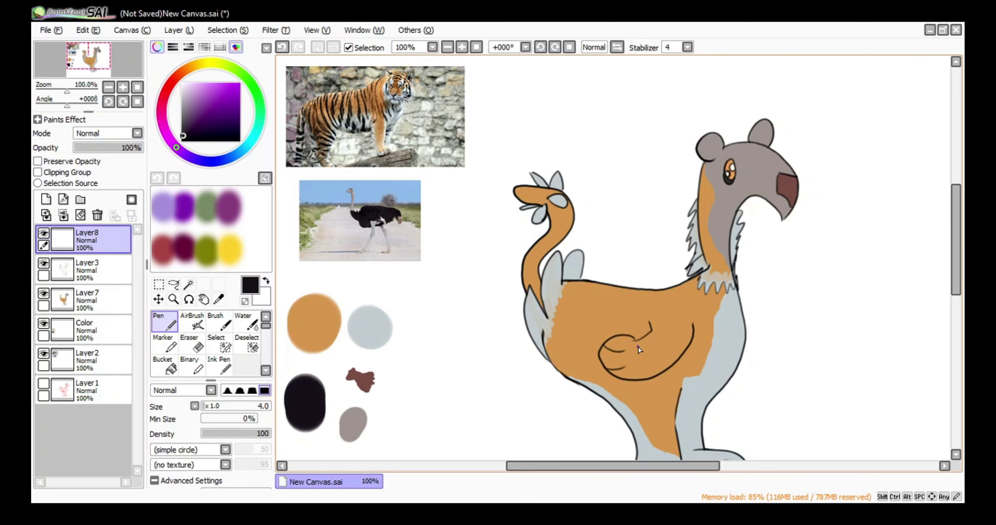
- Undo the first stroke and draw a wavy near-black line across the folded wing, separating its rounded tip
{"action": "left_click", "coordinate": [282, 47]}
{"action": "left_click", "coordinate": [463, 47]}
{"action": "scroll", "coordinate": [691, 202], "scroll_direction": "down", "scroll_amount": 3}
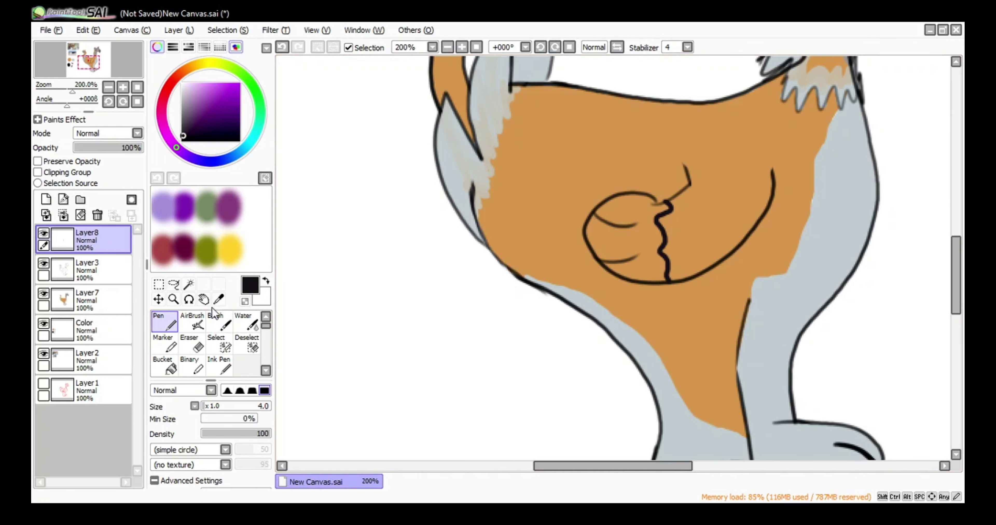
- Sample the leg's light blue-gray and outline the inside of the wing tip on Layer7 with the size 4 Pen, along the wavy line
{"action": "key", "text": "Up"}
{"action": "key", "text": "Left"}
{"action": "key", "text": "Right"}
{"action": "key", "text": "Down"}
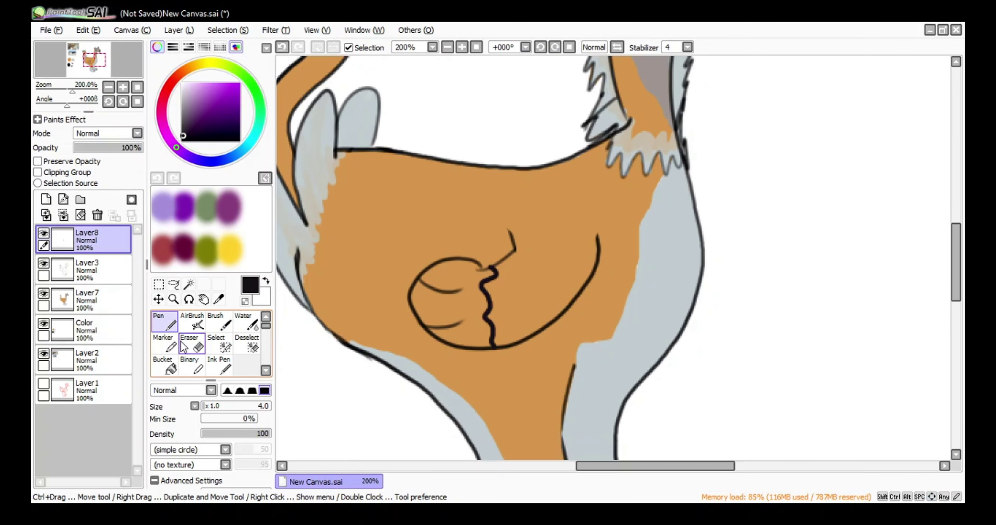
{"action": "key", "text": "Down"}
{"action": "key", "text": "Down"}
{"action": "left_click", "coordinate": [219, 300]}
{"action": "left_click", "coordinate": [497, 411]}
{"action": "left_click", "coordinate": [166, 323]}
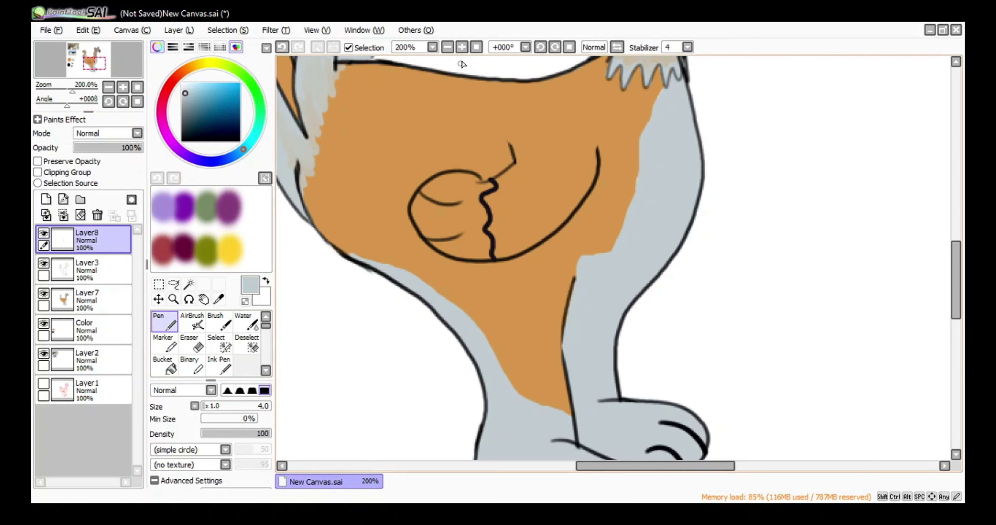
{"action": "left_click", "coordinate": [462, 47]}
{"action": "left_click", "coordinate": [461, 47]}
{"action": "left_click", "coordinate": [462, 48]}
{"action": "key", "text": "Left"}
{"action": "key", "text": "Up"}
{"action": "left_click", "coordinate": [97, 301]}
{"action": "mouse_move", "coordinate": [614, 181]}
{"action": "left_mouse_down"}
{"action": "mouse_move", "coordinate": [575, 163]}
{"action": "mouse_move", "coordinate": [502, 159]}
{"action": "mouse_move", "coordinate": [448, 189]}
{"action": "mouse_move", "coordinate": [415, 250]}
{"action": "mouse_move", "coordinate": [461, 324]}
{"action": "mouse_move", "coordinate": [544, 363]}
{"action": "mouse_move", "coordinate": [608, 359]}
{"action": "mouse_move", "coordinate": [592, 290]}
{"action": "mouse_move", "coordinate": [607, 194]}
{"action": "left_mouse_up"}
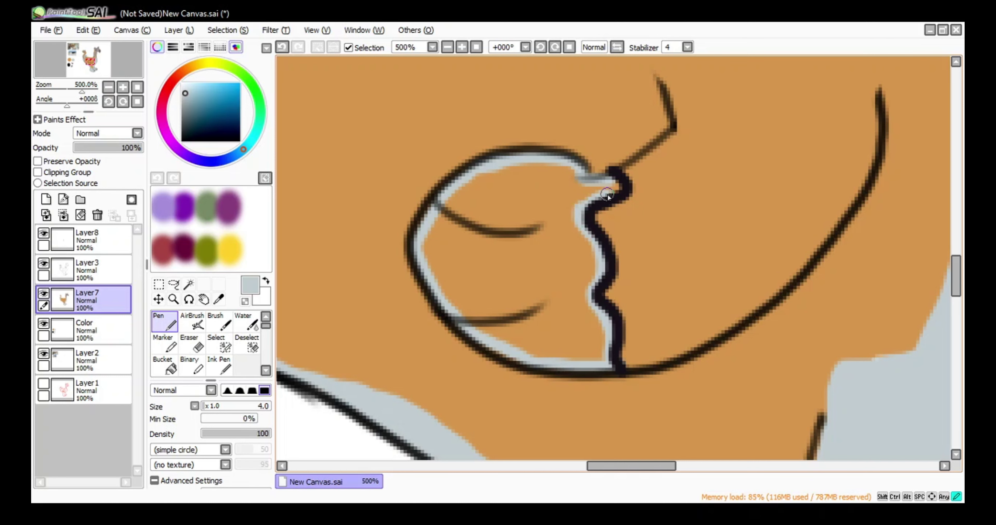
- Bucket-fill the outlined wing tip with light blue-gray
{"action": "left_click", "coordinate": [165, 365]}
{"action": "left_click", "coordinate": [526, 245]}
{"action": "scroll", "coordinate": [525, 245], "scroll_direction": "down", "scroll_amount": 7}
{"action": "left_click", "coordinate": [71, 243]}
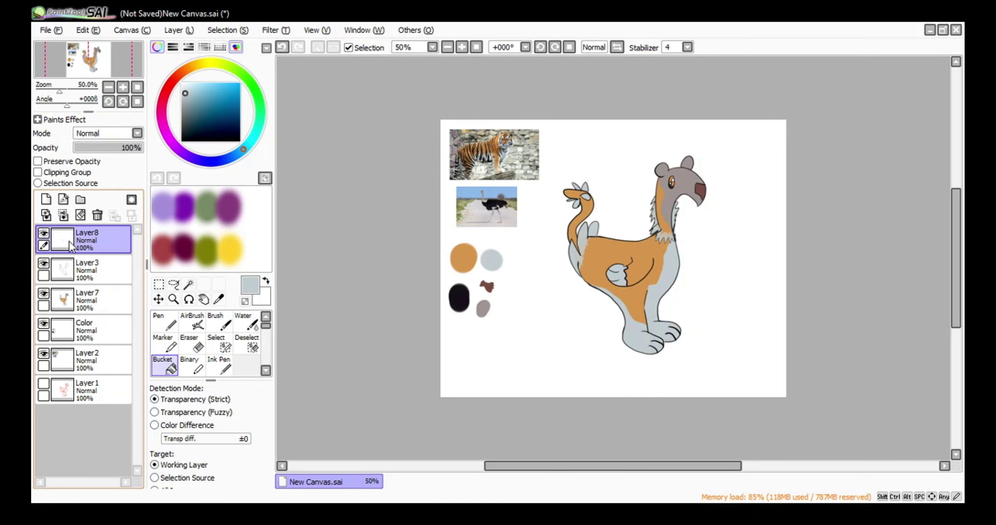
{"action": "scroll", "coordinate": [613, 258], "scroll_direction": "up", "scroll_amount": 3}
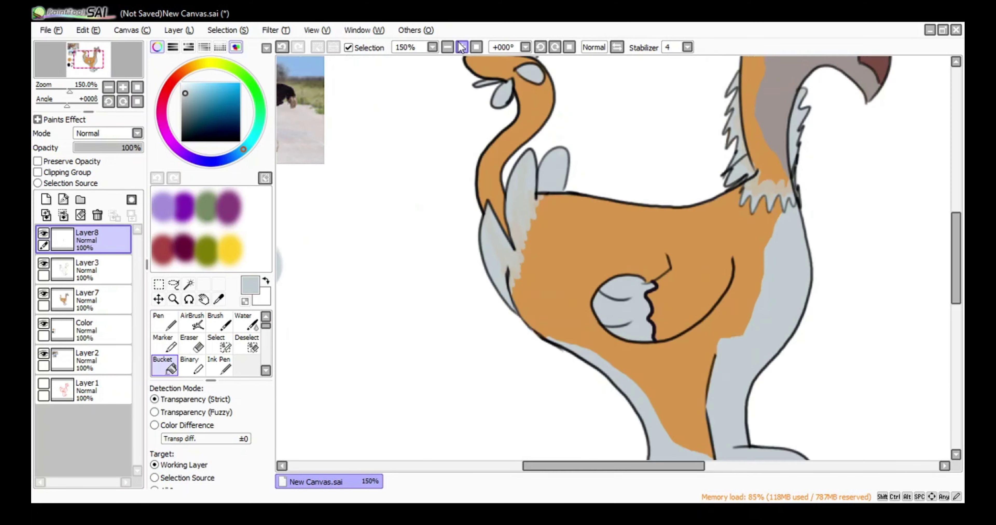
{"action": "left_click_drag", "start_coordinate": [613, 258], "coordinate": [546, 235]}
{"action": "left_click", "coordinate": [165, 324]}
{"action": "mouse_move", "coordinate": [643, 181]}
{"action": "left_mouse_down"}
{"action": "mouse_move", "coordinate": [685, 222]}
{"action": "mouse_move", "coordinate": [669, 296]}
{"action": "left_mouse_up"}
{"action": "left_click", "coordinate": [282, 47]}
- Sample the near-black swatch, add a new layer above Layer8, and ready the Pen at size 14
{"action": "mouse_move", "coordinate": [630, 466]}
{"action": "left_mouse_down"}
{"action": "mouse_move", "coordinate": [559, 467]}
{"action": "mouse_move", "coordinate": [660, 466]}
{"action": "left_mouse_up"}
{"action": "left_click", "coordinate": [218, 299]}
{"action": "left_click", "coordinate": [348, 348]}
{"action": "left_click", "coordinate": [43, 199]}
{"action": "left_click", "coordinate": [165, 322]}
- Try to paint wavy near-black stripes across the body with the size 14 Pen, and undo them
{"action": "left_click_drag", "start_coordinate": [523, 188], "coordinate": [588, 235]}
{"action": "left_click_drag", "start_coordinate": [476, 186], "coordinate": [480, 250]}
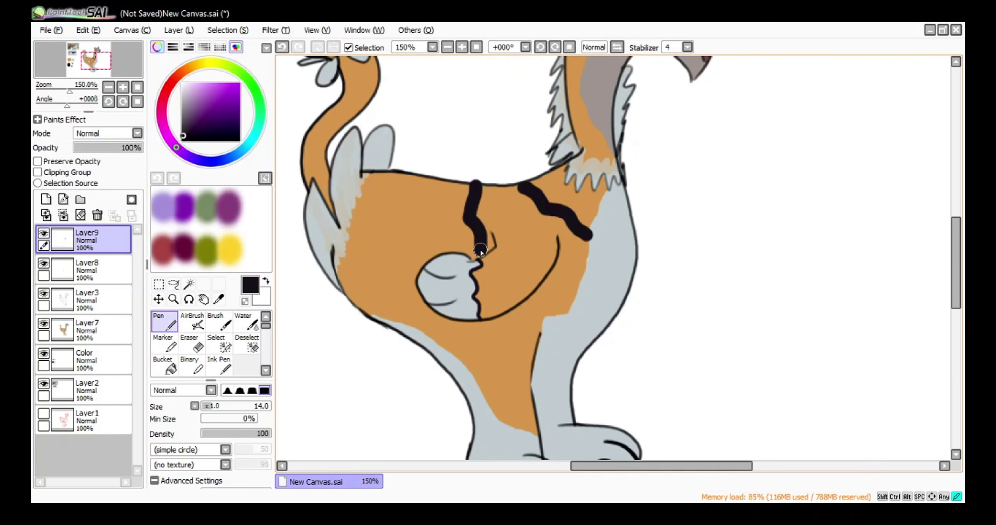
{"action": "left_click_drag", "start_coordinate": [482, 325], "coordinate": [479, 371]}
{"action": "left_click_drag", "start_coordinate": [415, 179], "coordinate": [389, 317]}
{"action": "left_click", "coordinate": [281, 47]}
{"action": "left_click", "coordinate": [282, 47]}
{"action": "left_click", "coordinate": [282, 47]}
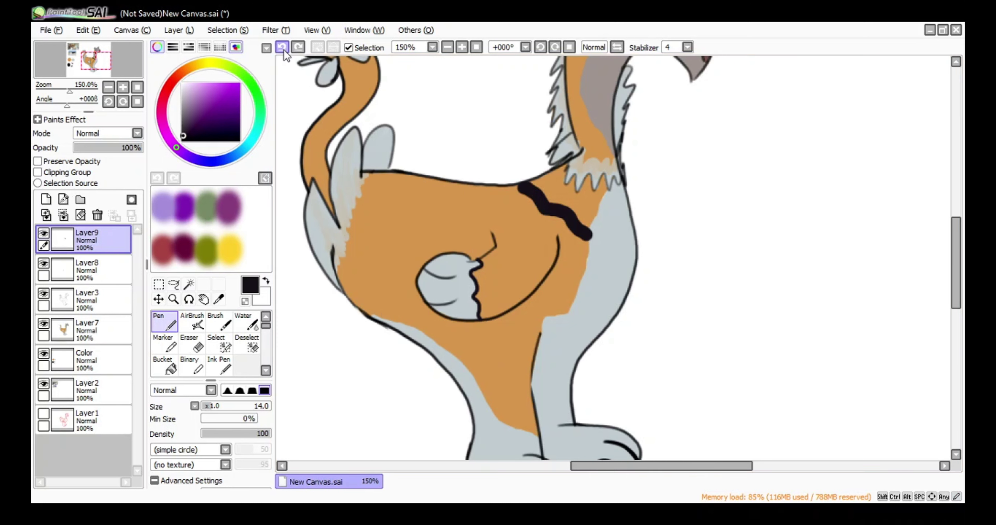
{"action": "left_click", "coordinate": [281, 47]}
- Paint large near-black zigzag stripes across the chest, body, rump and tail on Layer9 with the Pen
{"action": "left_click_drag", "start_coordinate": [486, 169], "coordinate": [665, 293]}
{"action": "left_click_drag", "start_coordinate": [433, 153], "coordinate": [528, 417]}
{"action": "left_click_drag", "start_coordinate": [381, 162], "coordinate": [231, 305]}
{"action": "mouse_move", "coordinate": [323, 171]}
{"action": "left_mouse_down"}
{"action": "mouse_move", "coordinate": [343, 187]}
{"action": "mouse_move", "coordinate": [297, 36]}
{"action": "left_mouse_up"}
- Transform the zigzag stripes on Layer9, stretching them vertically and resizing the box over the body
{"action": "left_click", "coordinate": [448, 47]}
{"action": "left_click", "coordinate": [447, 47]}
{"action": "key", "text": "ctrl+t"}
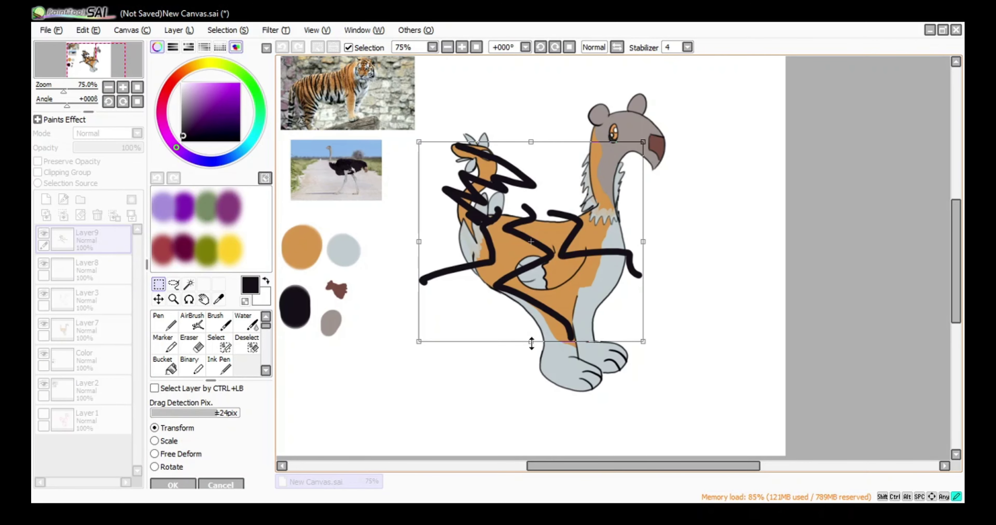
{"action": "left_click_drag", "start_coordinate": [531, 343], "coordinate": [532, 484]}
{"action": "left_click_drag", "start_coordinate": [529, 142], "coordinate": [530, 27]}
{"action": "left_click", "coordinate": [448, 47]}
{"action": "left_click_drag", "start_coordinate": [484, 410], "coordinate": [559, 223]}
{"action": "left_click_drag", "start_coordinate": [596, 166], "coordinate": [538, 243]}
- Free-deform the zigzag stripes on Layer9, pulling the four corners to slant them along the body, and apply the deformation
{"action": "left_click", "coordinate": [154, 455]}
{"action": "left_click_drag", "start_coordinate": [576, 301], "coordinate": [627, 312]}
{"action": "left_click_drag", "start_coordinate": [576, 183], "coordinate": [652, 202]}
{"action": "left_click_drag", "start_coordinate": [502, 183], "coordinate": [464, 192]}
{"action": "left_click_drag", "start_coordinate": [502, 301], "coordinate": [556, 315]}
{"action": "left_click_drag", "start_coordinate": [652, 203], "coordinate": [651, 192]}
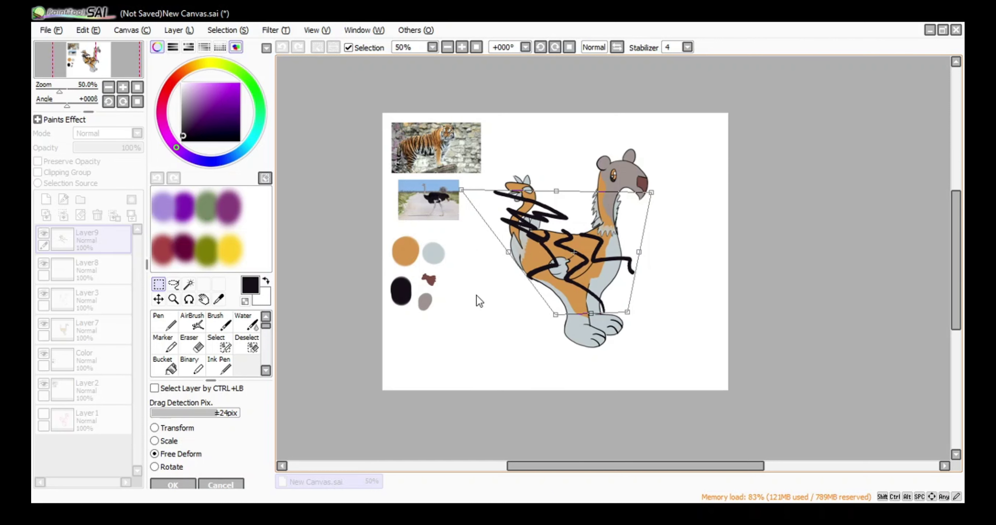
{"action": "left_click", "coordinate": [186, 484]}
- Erase the scribbled zigzag stripes from the tail and rump feathers on Layer9 with the Eraser
{"action": "left_click", "coordinate": [192, 344]}
{"action": "left_click", "coordinate": [462, 48]}
{"action": "left_click", "coordinate": [462, 47]}
{"action": "left_click", "coordinate": [462, 47]}
{"action": "mouse_move", "coordinate": [462, 106]}
{"action": "left_mouse_down"}
{"action": "mouse_move", "coordinate": [515, 198]}
{"action": "mouse_move", "coordinate": [475, 206]}
{"action": "mouse_move", "coordinate": [461, 252]}
{"action": "left_mouse_up"}
{"action": "key", "text": "]"}
{"action": "key", "text": "]"}
{"action": "key", "text": "]"}
{"action": "left_click", "coordinate": [282, 47]}
{"action": "mouse_move", "coordinate": [570, 200]}
{"action": "left_mouse_down"}
{"action": "mouse_move", "coordinate": [350, 126]}
{"action": "mouse_move", "coordinate": [464, 183]}
{"action": "mouse_move", "coordinate": [456, 260]}
{"action": "left_mouse_up"}
- Erase the part of the front stripe that runs across the pale chest and past its outline
{"action": "key", "text": "["}
{"action": "key", "text": "["}
{"action": "key", "text": "["}
{"action": "key", "text": "["}
{"action": "key", "text": "["}
{"action": "key", "text": "["}
{"action": "key", "text": "["}
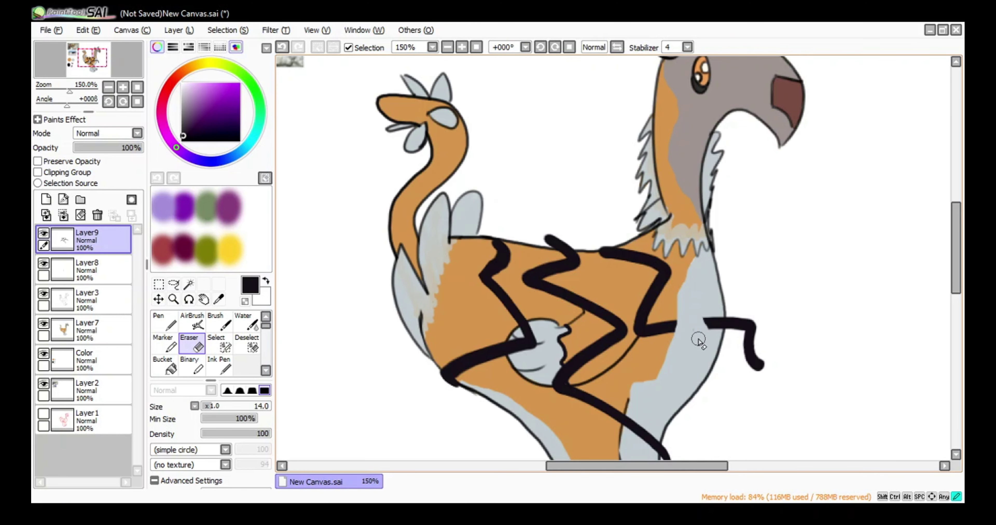
{"action": "key", "text": "]"}
{"action": "key", "text": "]"}
{"action": "key", "text": "]"}
{"action": "key", "text": "]"}
{"action": "left_click_drag", "start_coordinate": [704, 328], "coordinate": [755, 337]}
- Trim the front stripe back to the edge of the orange area with the Eraser reduced to size 9
{"action": "key", "text": "Down"}
{"action": "key", "text": "Down"}
{"action": "key", "text": "Down"}
{"action": "mouse_move", "coordinate": [676, 361]}
{"action": "left_mouse_down"}
{"action": "mouse_move", "coordinate": [663, 325]}
{"action": "mouse_move", "coordinate": [637, 297]}
{"action": "left_mouse_up"}
{"action": "key", "text": "ctrl+z"}
{"action": "scroll", "coordinate": [778, 362], "scroll_direction": "up", "scroll_amount": 3}
{"action": "key", "text": "bracketleft"}
{"action": "key", "text": "bracketleft"}
{"action": "key", "text": "bracketleft"}
{"action": "left_click_drag", "start_coordinate": [768, 377], "coordinate": [723, 270]}
{"action": "key", "text": "bracketleft"}
{"action": "key", "text": "bracketleft"}
{"action": "key", "text": "bracketleft"}
{"action": "key", "text": "bracketleft"}
{"action": "mouse_move", "coordinate": [655, 230]}
{"action": "left_mouse_down"}
{"action": "mouse_move", "coordinate": [678, 257]}
{"action": "mouse_move", "coordinate": [712, 263]}
{"action": "left_mouse_up"}
- Erase the sections of the middle and front stripes that cross the folded limb
{"action": "key", "text": "Up"}
{"action": "key", "text": "Up"}
{"action": "key", "text": "Up"}
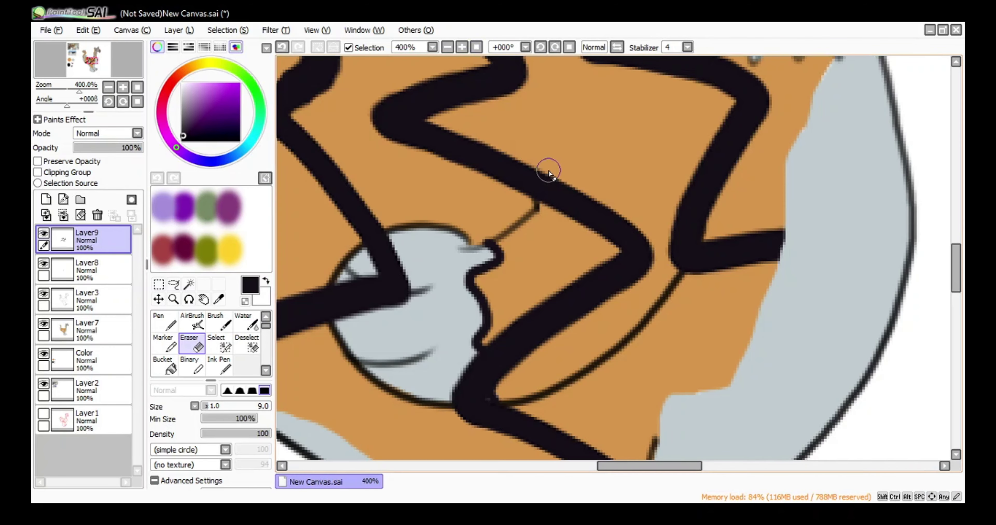
{"action": "mouse_move", "coordinate": [567, 204]}
{"action": "left_mouse_down"}
{"action": "mouse_move", "coordinate": [622, 217]}
{"action": "mouse_move", "coordinate": [663, 275]}
{"action": "mouse_move", "coordinate": [680, 254]}
{"action": "mouse_move", "coordinate": [675, 210]}
{"action": "mouse_move", "coordinate": [657, 260]}
{"action": "mouse_move", "coordinate": [588, 235]}
{"action": "mouse_move", "coordinate": [607, 227]}
{"action": "left_mouse_up"}
{"action": "mouse_move", "coordinate": [634, 279]}
{"action": "left_mouse_down"}
{"action": "mouse_move", "coordinate": [557, 296]}
{"action": "mouse_move", "coordinate": [610, 279]}
{"action": "mouse_move", "coordinate": [584, 302]}
{"action": "mouse_move", "coordinate": [529, 315]}
{"action": "left_mouse_up"}
{"action": "key", "text": "Down"}
{"action": "key", "text": "Down"}
{"action": "key", "text": "Down"}
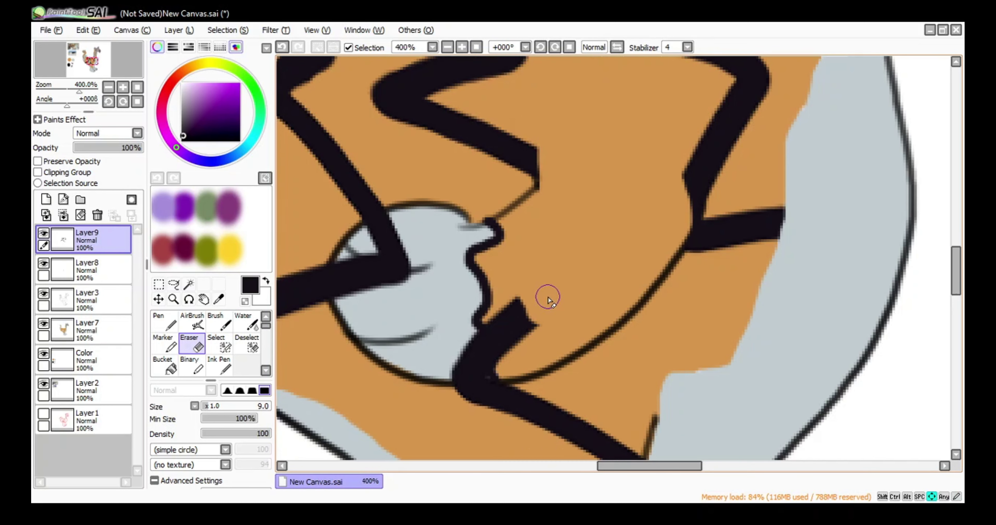
- Erase the stripe pieces covering the round grey patch and the lower edge of the folded limb
{"action": "key", "text": "Left"}
{"action": "key", "text": "Left"}
{"action": "key", "text": "Left"}
{"action": "key", "text": "Left"}
{"action": "mouse_move", "coordinate": [585, 329]}
{"action": "left_mouse_down"}
{"action": "mouse_move", "coordinate": [485, 309]}
{"action": "mouse_move", "coordinate": [427, 248]}
{"action": "mouse_move", "coordinate": [468, 181]}
{"action": "mouse_move", "coordinate": [483, 182]}
{"action": "left_mouse_up"}
{"action": "left_click", "coordinate": [569, 514]}
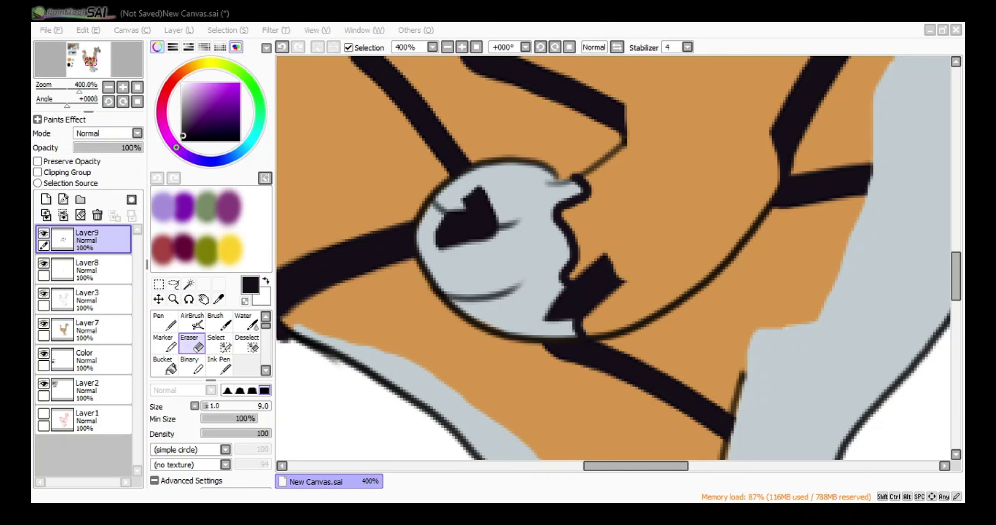
{"action": "mouse_move", "coordinate": [435, 248]}
{"action": "left_mouse_down"}
{"action": "mouse_move", "coordinate": [443, 218]}
{"action": "mouse_move", "coordinate": [456, 239]}
{"action": "mouse_move", "coordinate": [594, 321]}
{"action": "mouse_move", "coordinate": [609, 265]}
{"action": "left_mouse_up"}
{"action": "left_click", "coordinate": [477, 47]}
{"action": "left_click", "coordinate": [462, 47]}
{"action": "left_click", "coordinate": [462, 47]}
{"action": "left_click", "coordinate": [461, 47]}
{"action": "left_click", "coordinate": [461, 47]}
{"action": "left_click_drag", "start_coordinate": [433, 247], "coordinate": [652, 291]}
- Trim the stripe ends that overshoot the body outline
{"action": "left_click_drag", "start_coordinate": [507, 391], "coordinate": [454, 348]}
{"action": "key", "text": "Right"}
{"action": "key", "text": "Right"}
{"action": "key", "text": "Right"}
{"action": "key", "text": "Right"}
{"action": "key", "text": "Right"}
{"action": "key", "text": "Up"}
{"action": "key", "text": "Up"}
{"action": "key", "text": "Up"}
{"action": "key", "text": "Up"}
{"action": "key", "text": "Up"}
{"action": "key", "text": "Up"}
{"action": "key", "text": "Up"}
{"action": "mouse_move", "coordinate": [692, 308]}
{"action": "left_mouse_down"}
{"action": "mouse_move", "coordinate": [574, 313]}
{"action": "mouse_move", "coordinate": [512, 290]}
{"action": "left_mouse_up"}
- Try to paint thick near-black stripes across the tail with the Pen at size 14, and undo them
{"action": "key", "text": "Left"}
{"action": "key", "text": "Left"}
{"action": "key", "text": "Left"}
{"action": "key", "text": "Left"}
{"action": "key", "text": "Left"}
{"action": "key", "text": "Left"}
{"action": "key", "text": "Left"}
{"action": "key", "text": "Left"}
{"action": "key", "text": "Left"}
{"action": "key", "text": "Left"}
{"action": "key", "text": "Left"}
{"action": "key", "text": "Left"}
{"action": "key", "text": "Left"}
{"action": "key", "text": "Left"}
{"action": "key", "text": "Left"}
{"action": "key", "text": "Left"}
{"action": "key", "text": "Left"}
{"action": "key", "text": "Up"}
{"action": "key", "text": "Up"}
{"action": "key", "text": "Up"}
{"action": "key", "text": "Up"}
{"action": "key", "text": "Up"}
{"action": "key", "text": "Up"}
{"action": "left_click", "coordinate": [447, 47]}
{"action": "left_click", "coordinate": [448, 47]}
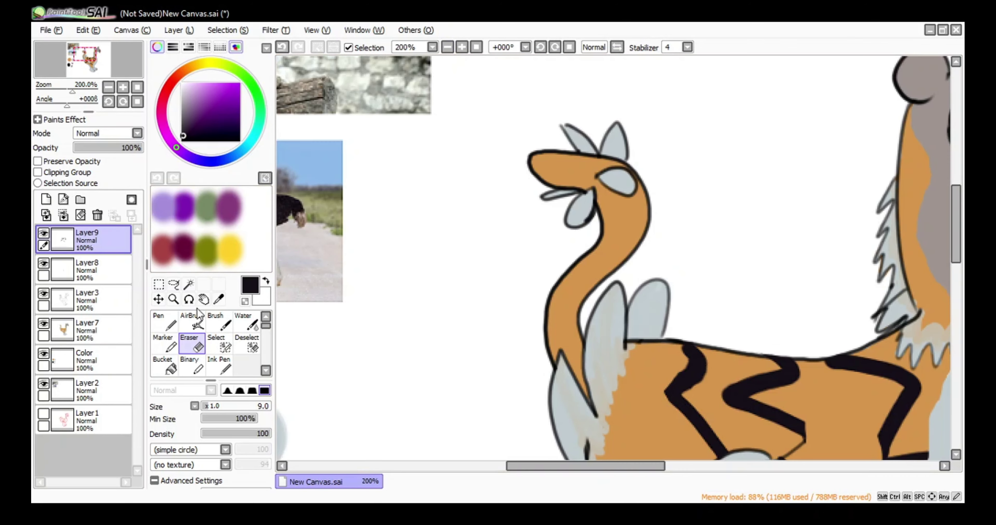
{"action": "left_click", "coordinate": [166, 321]}
{"action": "mouse_move", "coordinate": [584, 353]}
{"action": "left_mouse_down"}
{"action": "mouse_move", "coordinate": [566, 350]}
{"action": "mouse_move", "coordinate": [573, 274]}
{"action": "left_mouse_up"}
{"action": "left_click_drag", "start_coordinate": [608, 227], "coordinate": [623, 256]}
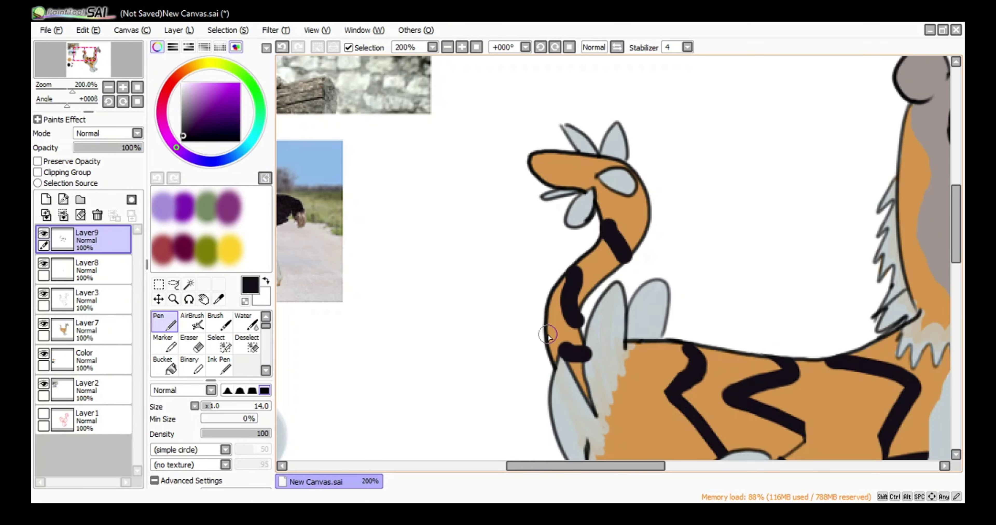
{"action": "key", "text": "ctrl+z"}
{"action": "key", "text": "ctrl+z"}
{"action": "key", "text": "ctrl+z"}
- Paint three thinner near-black stripes across the tail with the Pen at size 8
{"action": "key", "text": "bracketleft"}
{"action": "key", "text": "bracketleft"}
{"action": "key", "text": "bracketleft"}
{"action": "key", "text": "bracketleft"}
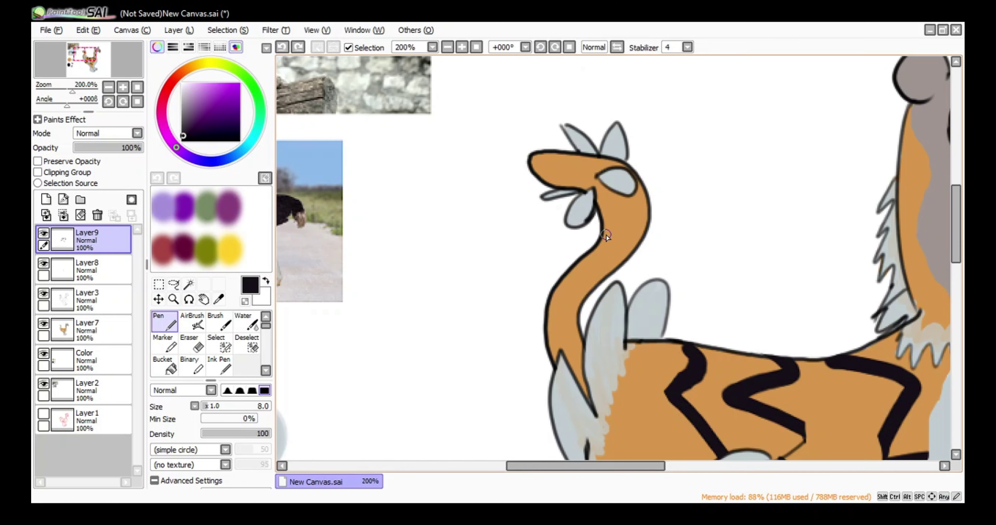
{"action": "left_click_drag", "start_coordinate": [596, 205], "coordinate": [646, 238]}
{"action": "left_click_drag", "start_coordinate": [581, 253], "coordinate": [600, 288]}
{"action": "left_click_drag", "start_coordinate": [544, 305], "coordinate": [583, 328]}
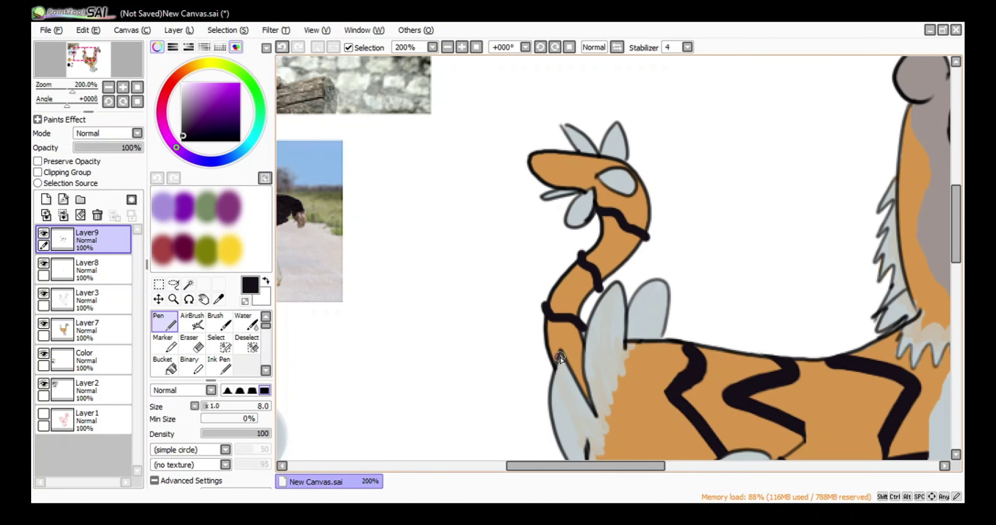
- Erase the ends of the tail stripes that stick out past the tail's outline, using the Eraser at size 9
{"action": "left_click", "coordinate": [462, 46]}
{"action": "left_click", "coordinate": [462, 47]}
{"action": "left_click", "coordinate": [461, 46]}
{"action": "left_click", "coordinate": [192, 344]}
{"action": "left_click_drag", "start_coordinate": [715, 190], "coordinate": [665, 241]}
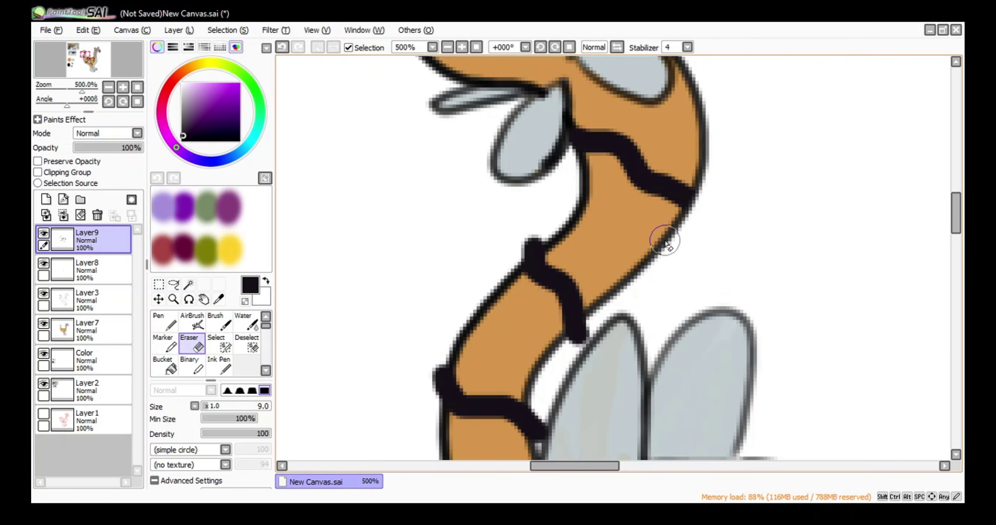
{"action": "left_click_drag", "start_coordinate": [565, 150], "coordinate": [565, 151]}
{"action": "left_click_drag", "start_coordinate": [544, 231], "coordinate": [543, 232]}
{"action": "scroll", "coordinate": [576, 344], "scroll_direction": "down", "scroll_amount": 3}
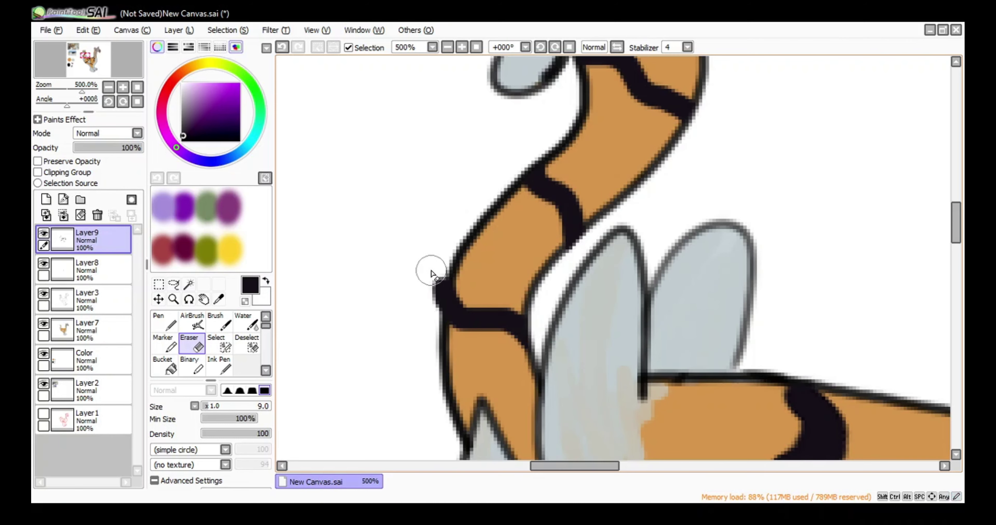
{"action": "left_click", "coordinate": [473, 47]}
{"action": "left_click", "coordinate": [466, 47]}
{"action": "scroll", "coordinate": [466, 46], "scroll_direction": "up", "scroll_amount": 1}
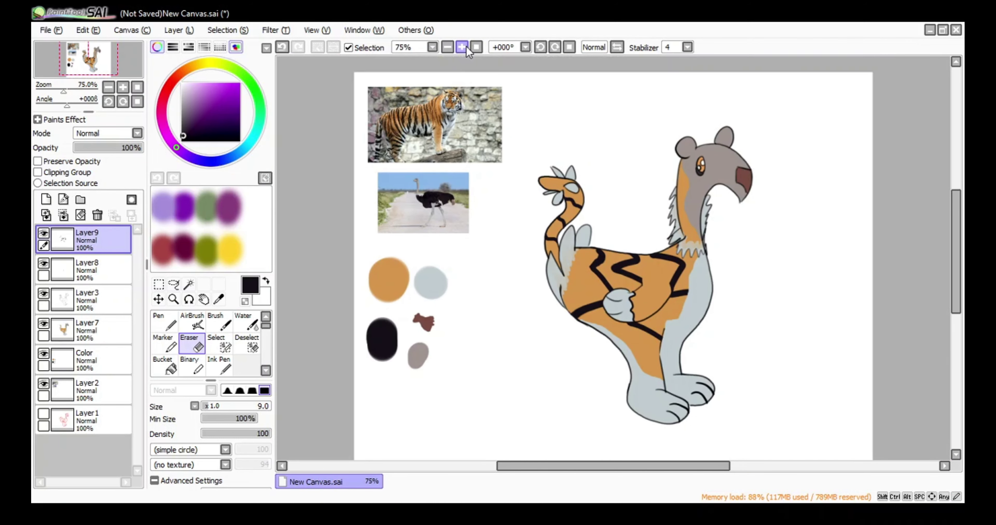
{"action": "key", "text": "alt"}
{"action": "left_click", "coordinate": [89, 130]}
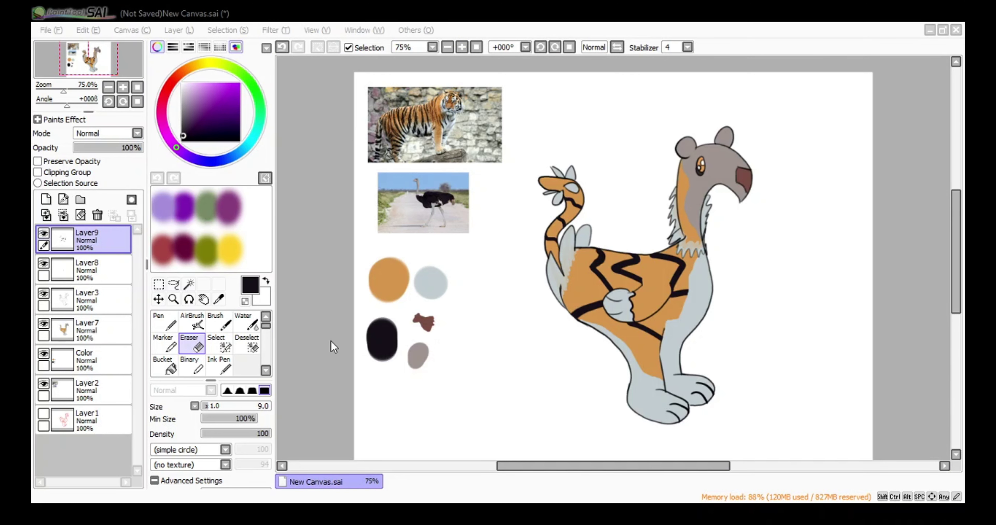